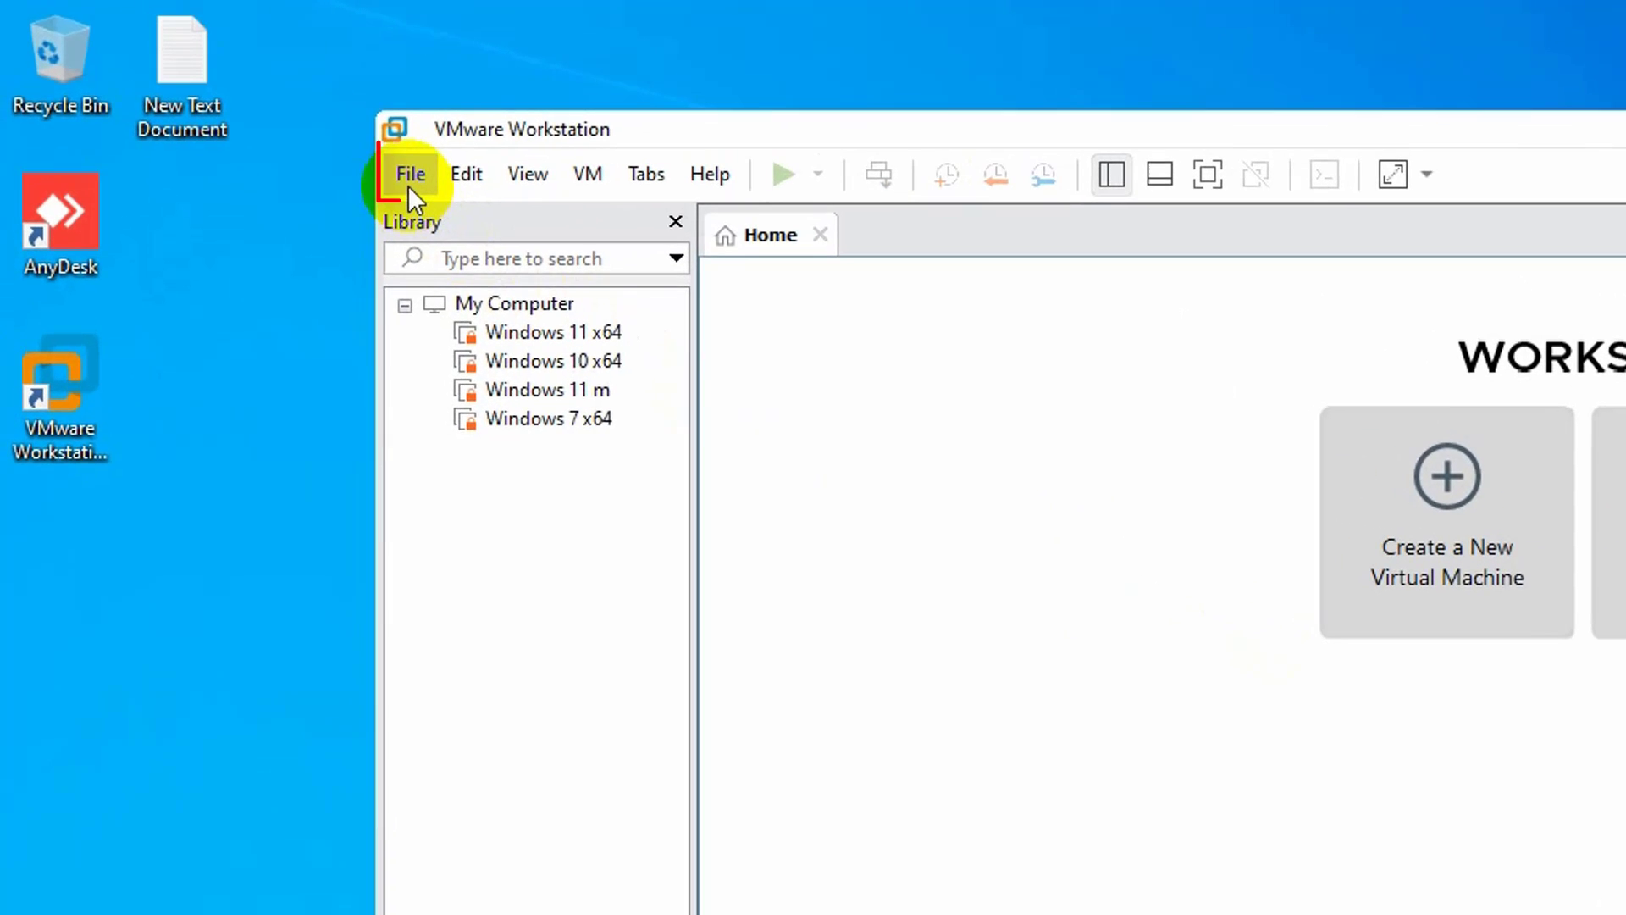
Step: Start a new custom virtual machine with Workstation 17.x hardware compatibility and the operating system set to install later
click(408, 187)
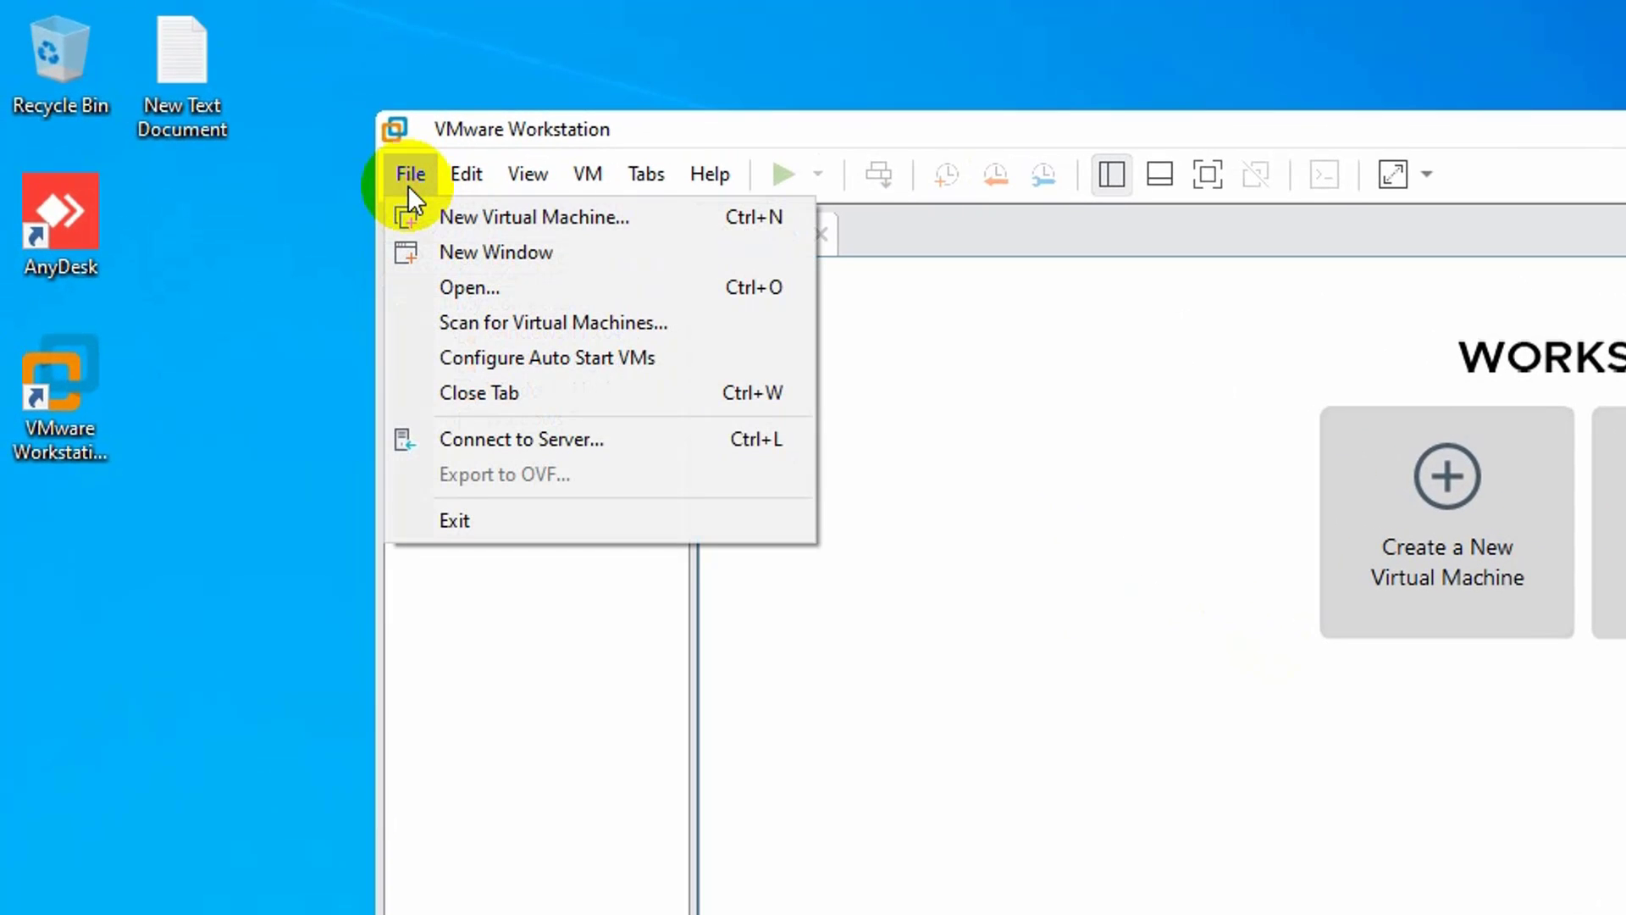
click(476, 222)
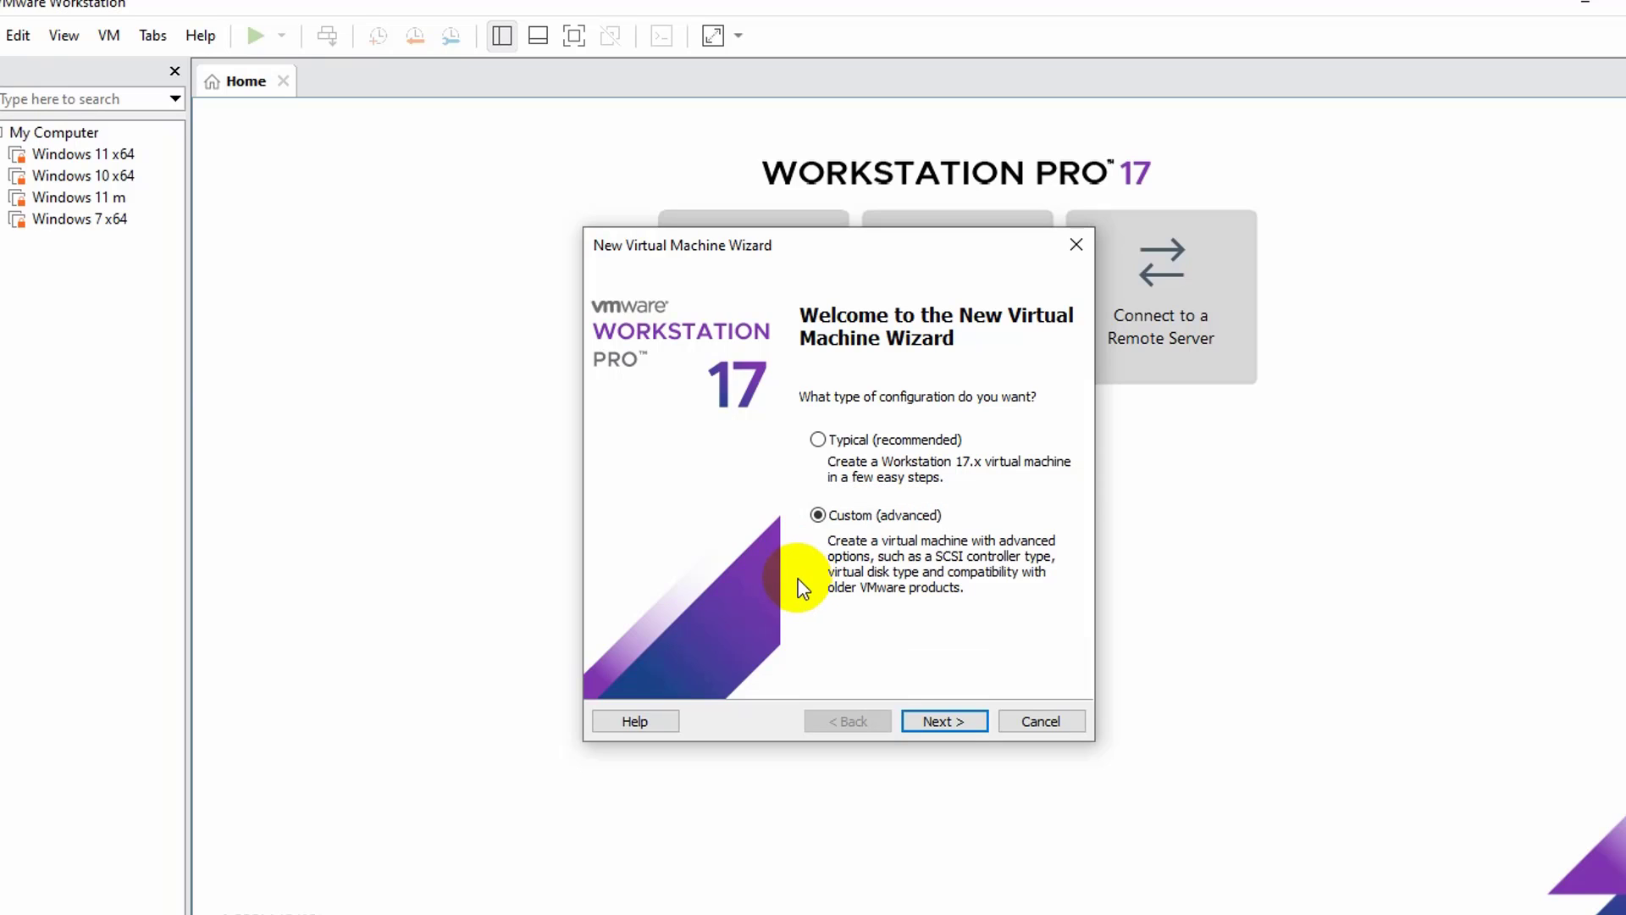
click(934, 720)
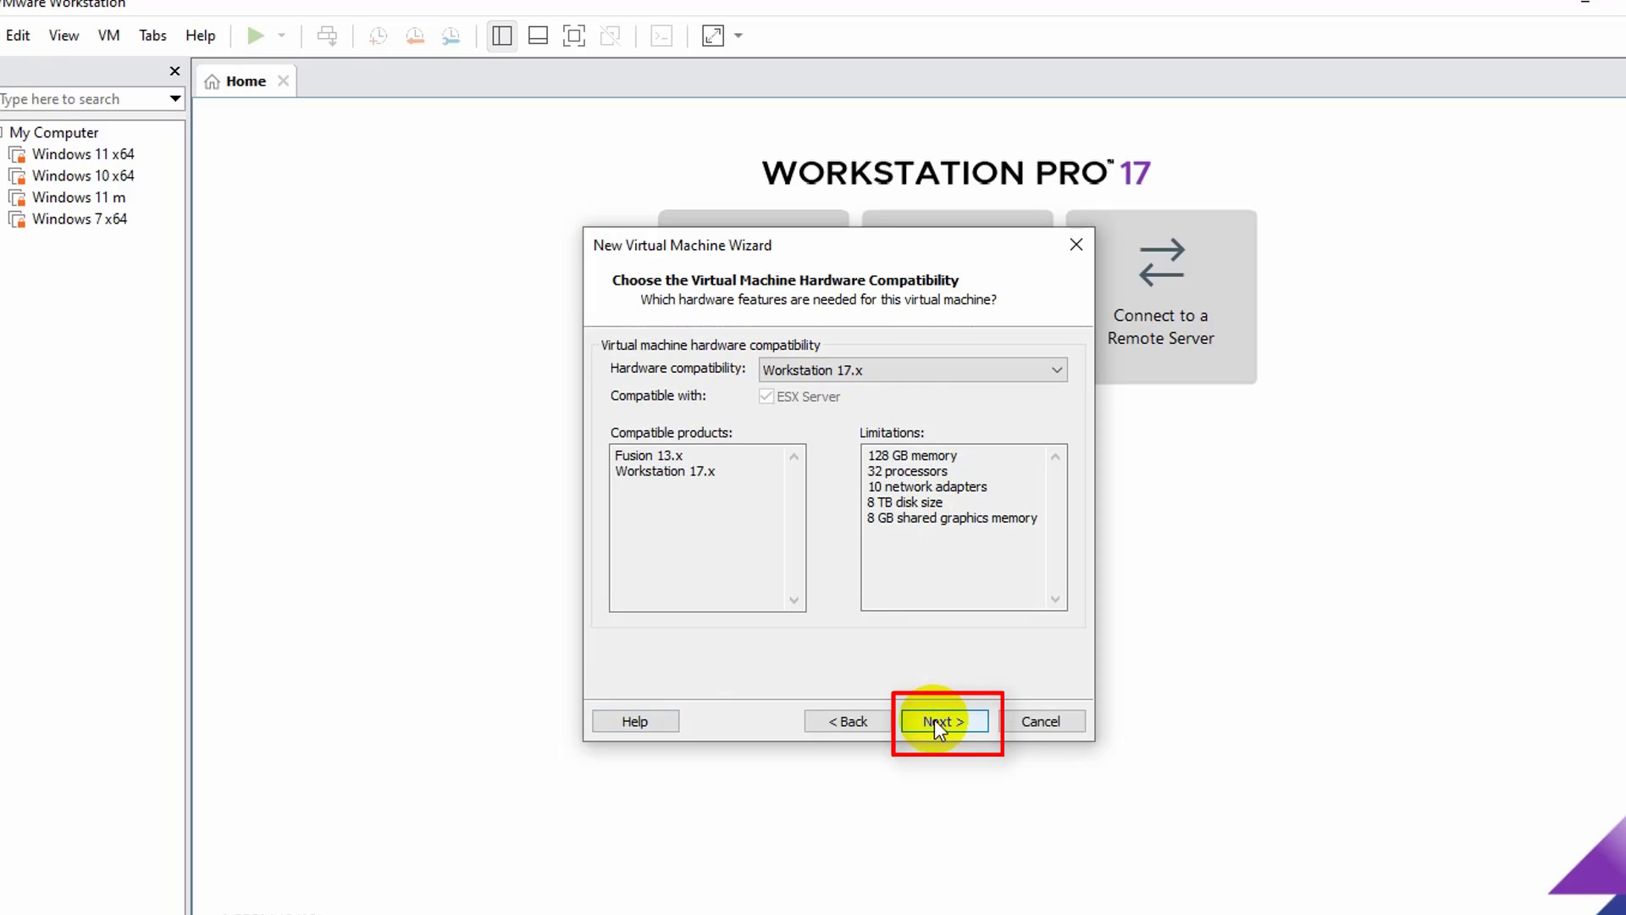
click(934, 720)
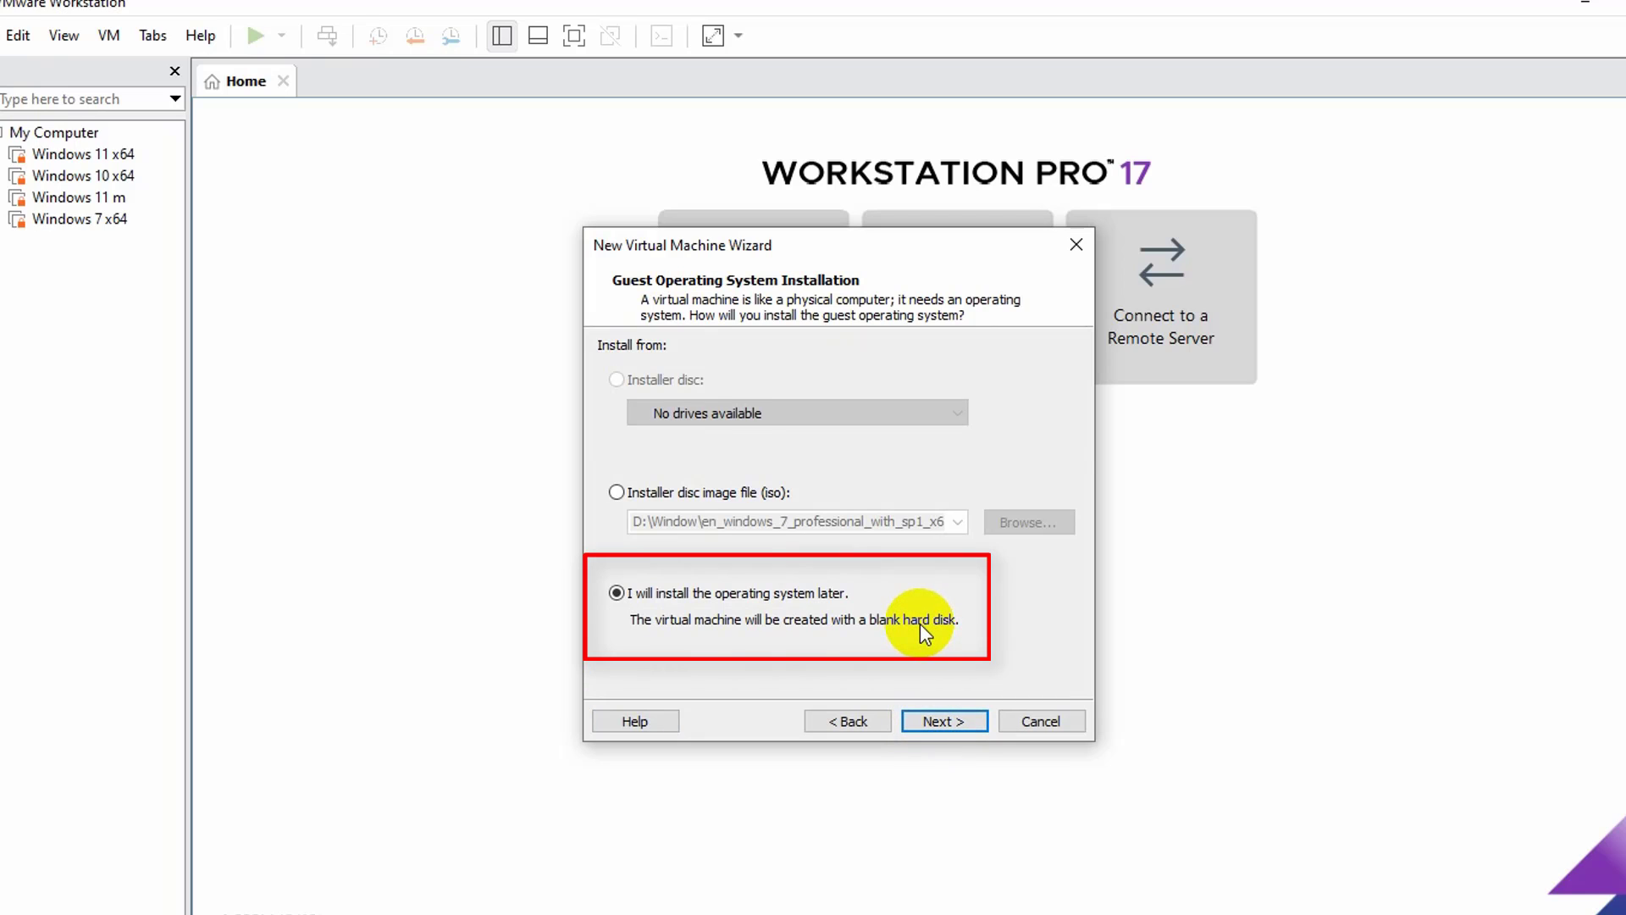
click(943, 721)
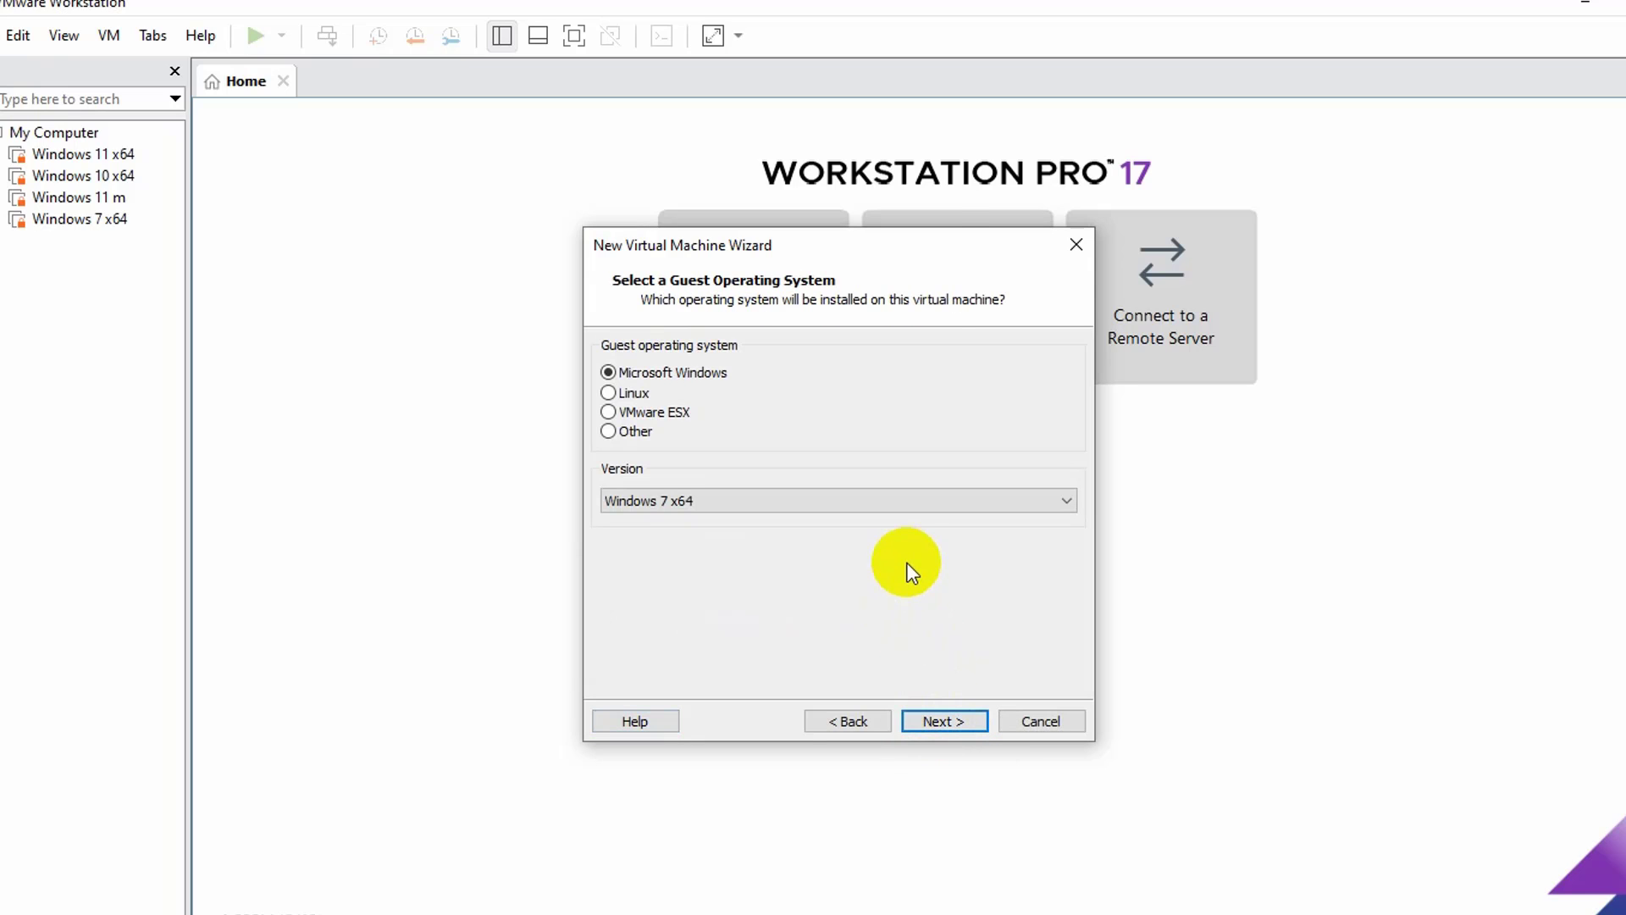
Step: Choose Windows 10 x64 as the Microsoft Windows guest version for the virtual machine
click(926, 511)
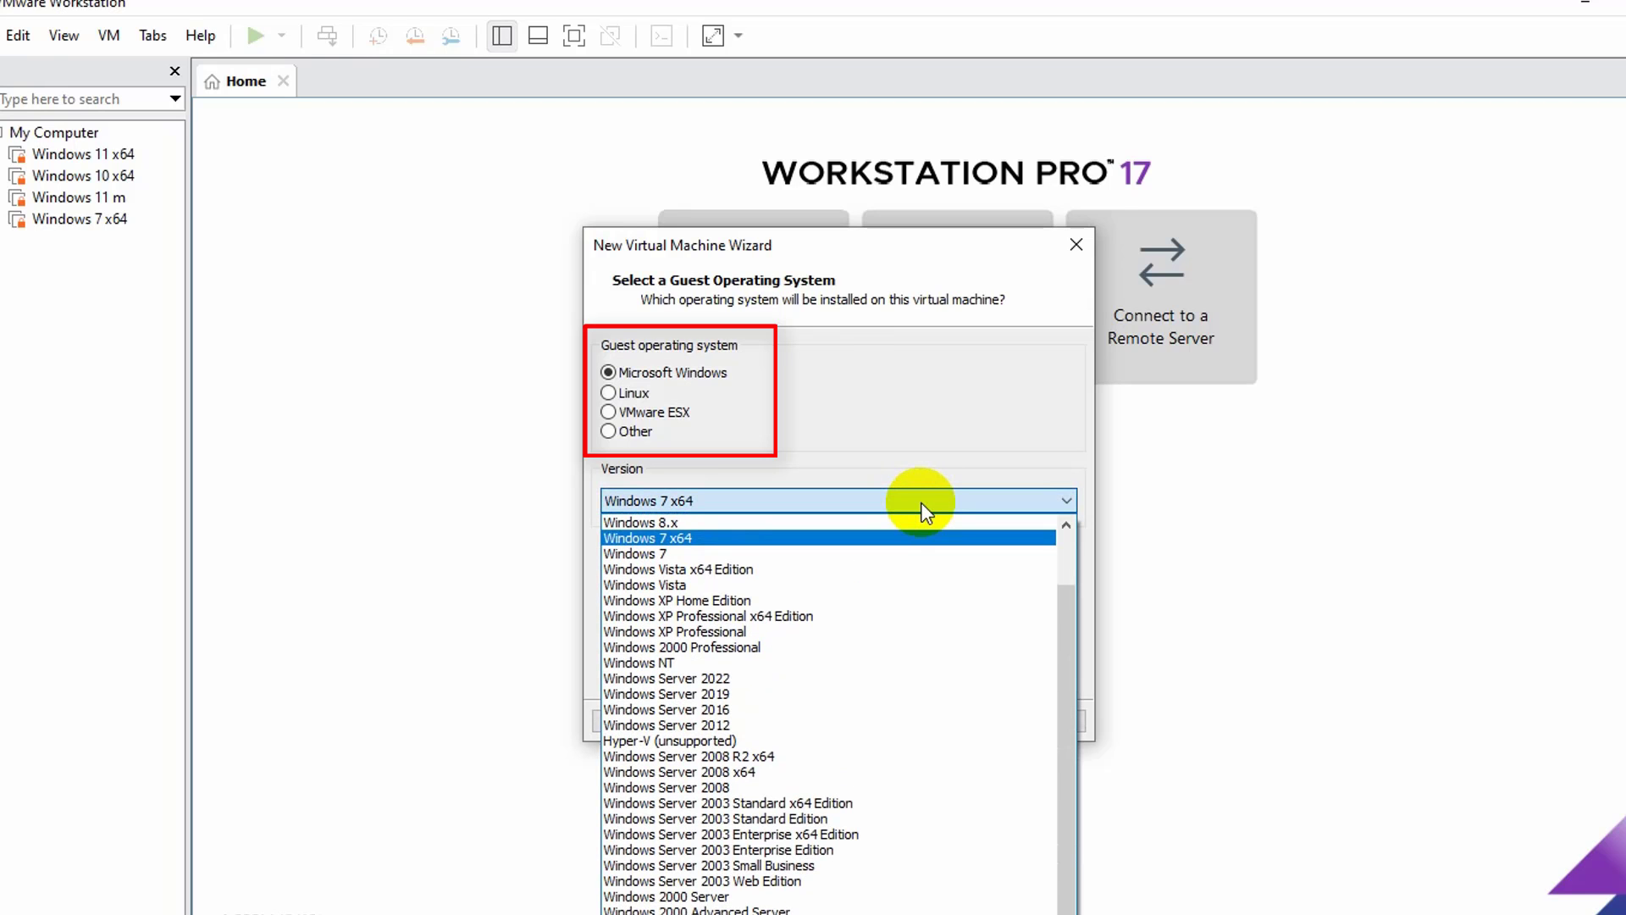
scroll(916, 558, up, 2)
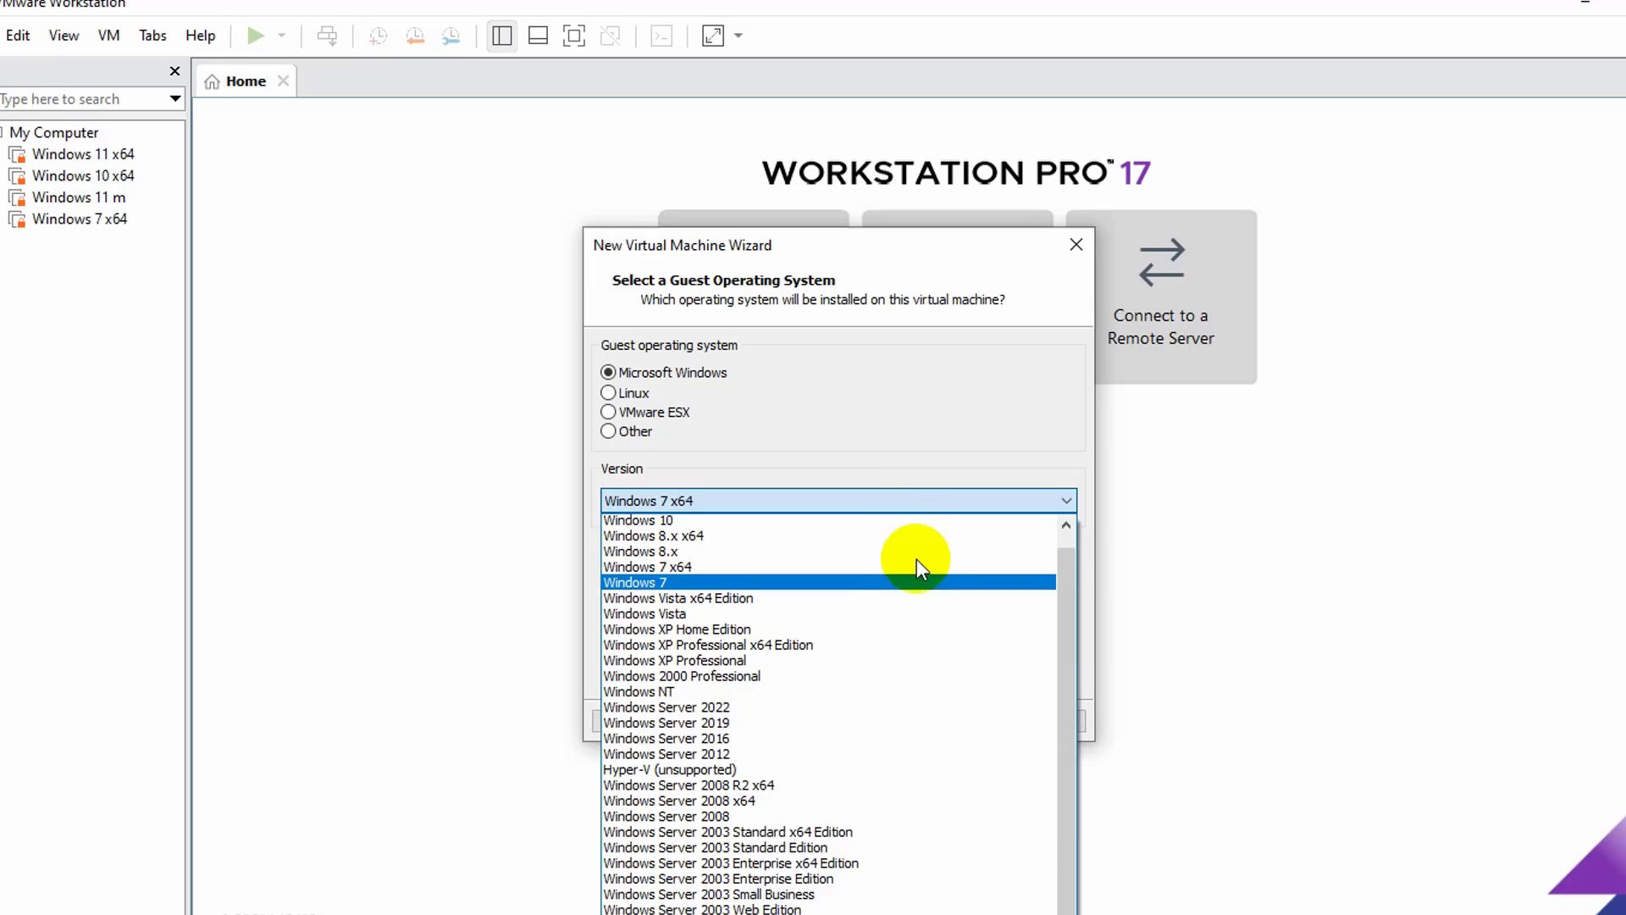
click(787, 537)
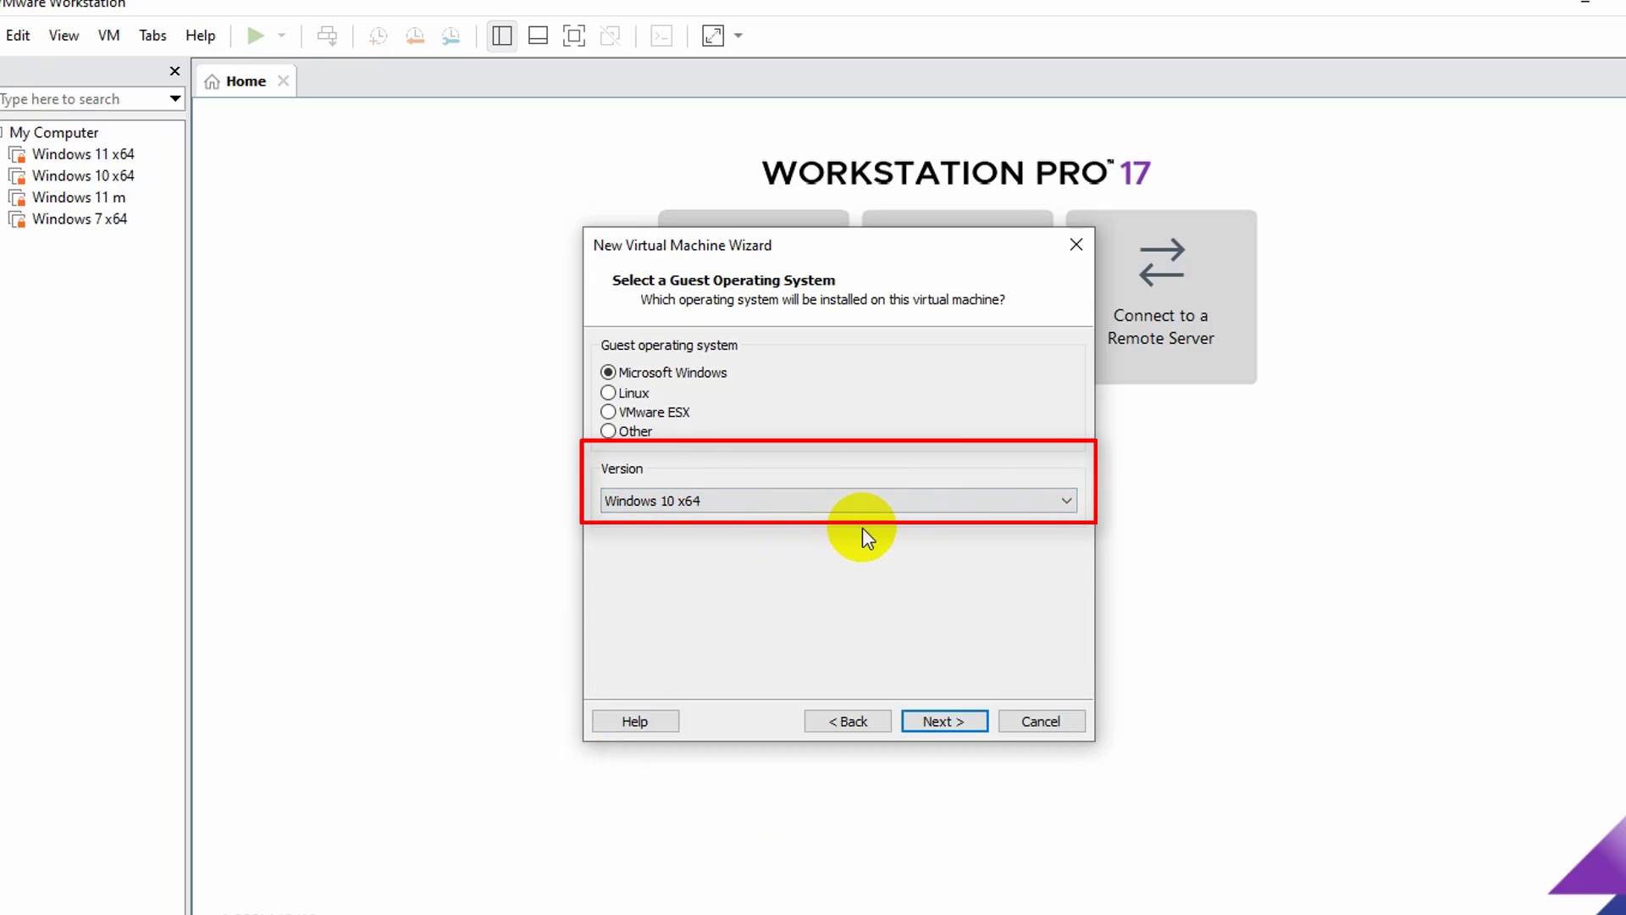
click(943, 722)
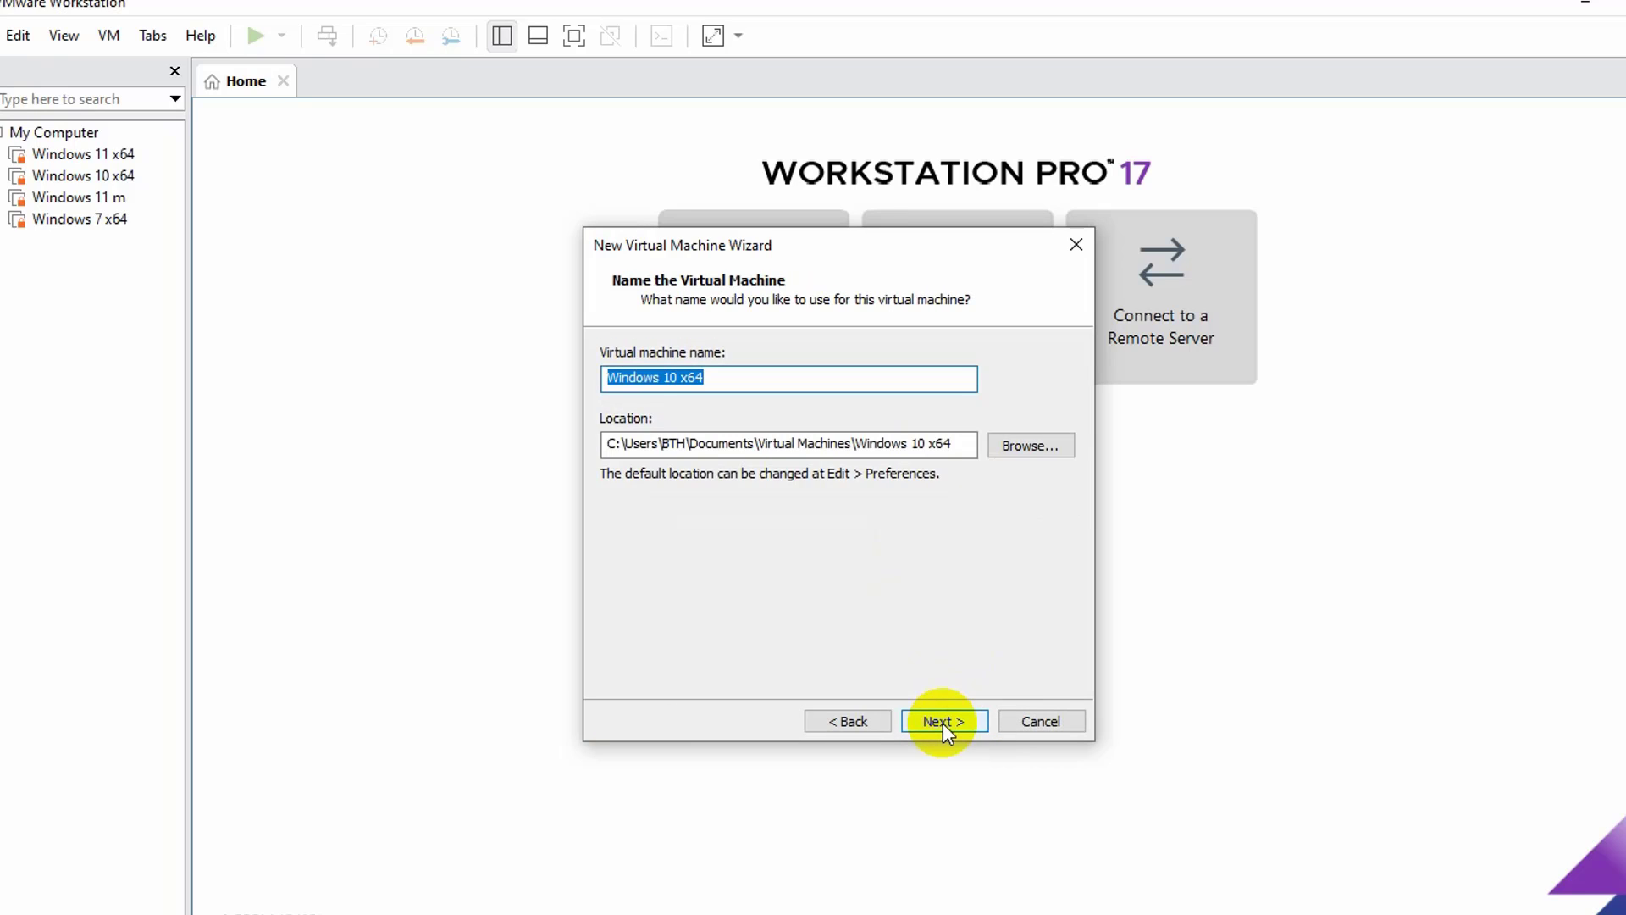
Step: Keep the name Windows 10 x64 and store the virtual machine in the E:\Vmware new folder
click(1013, 456)
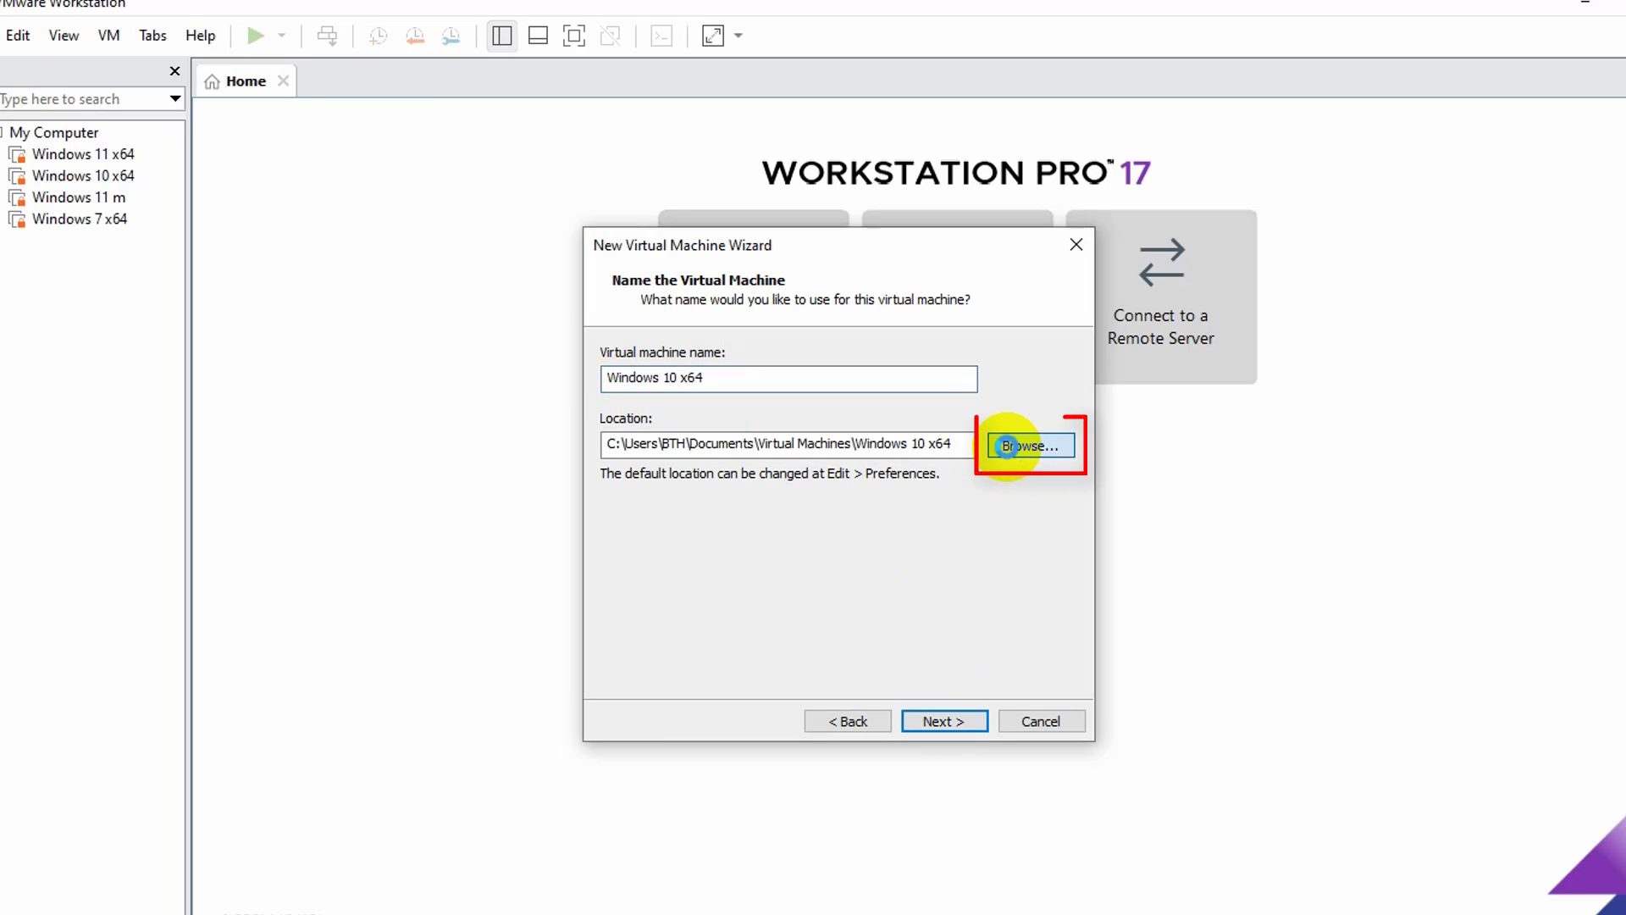
scroll(762, 597, down, 2)
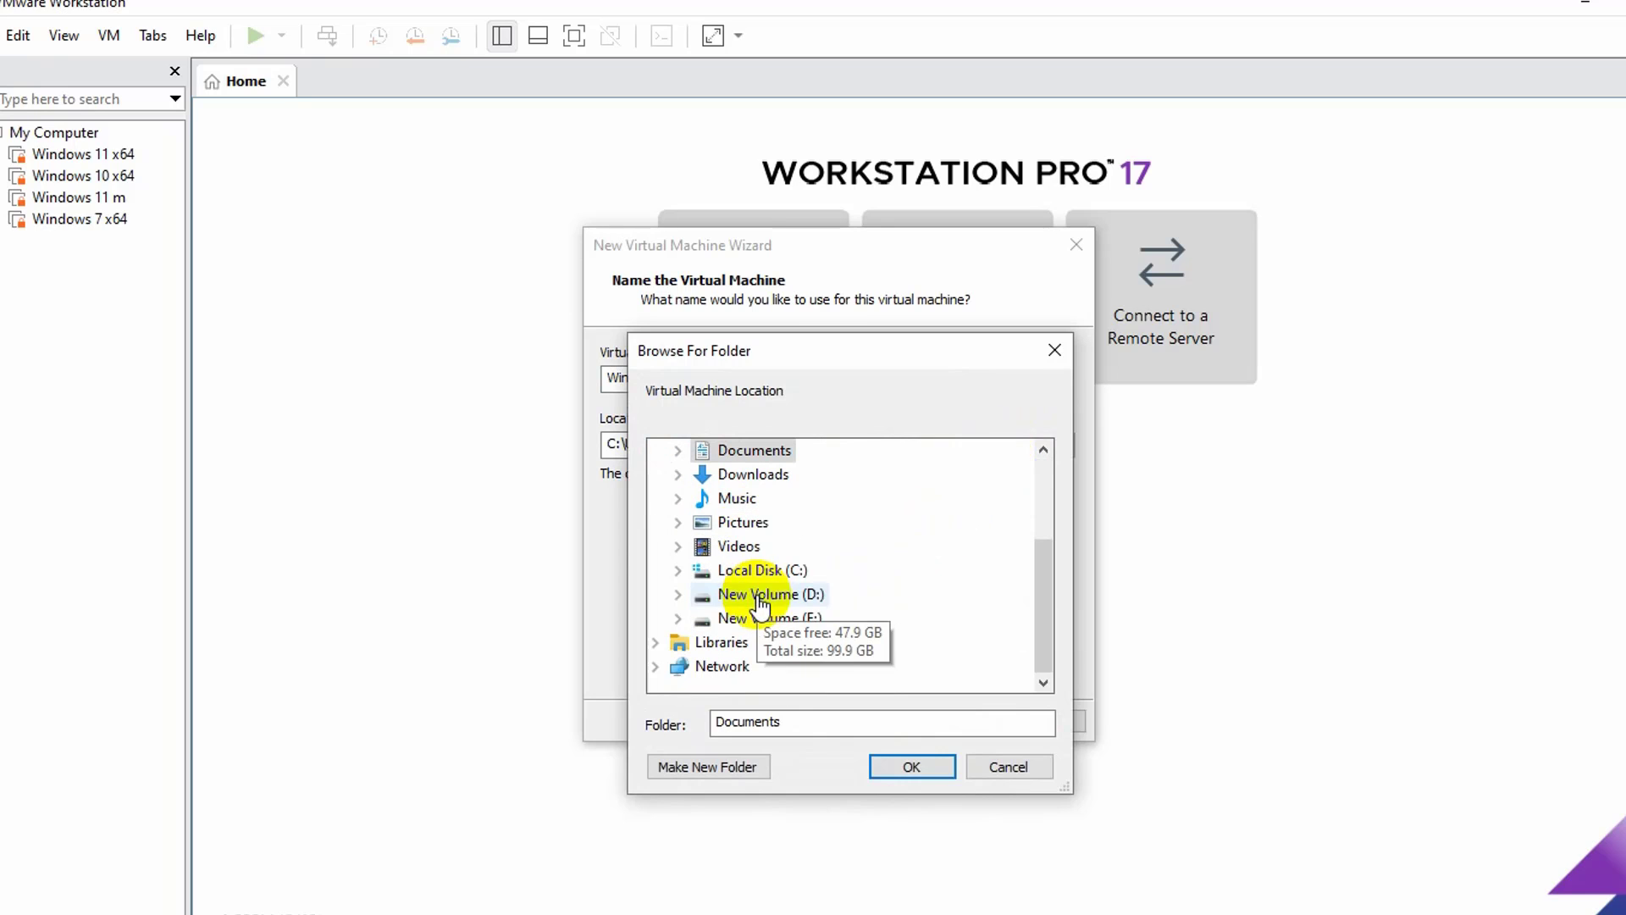
double_click(771, 619)
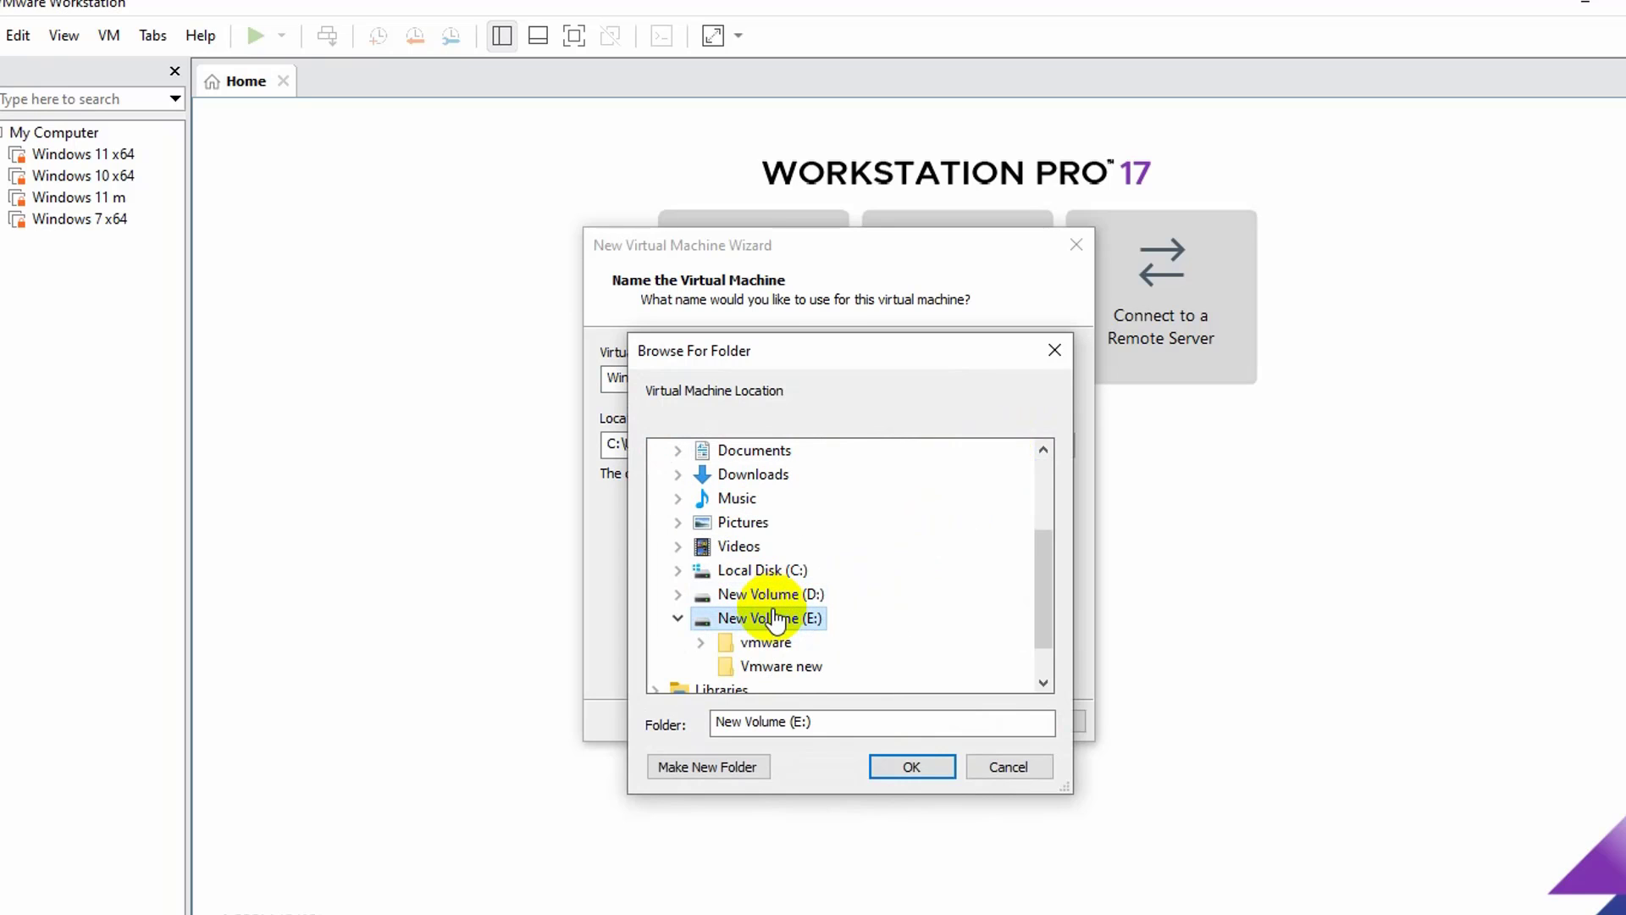
click(781, 618)
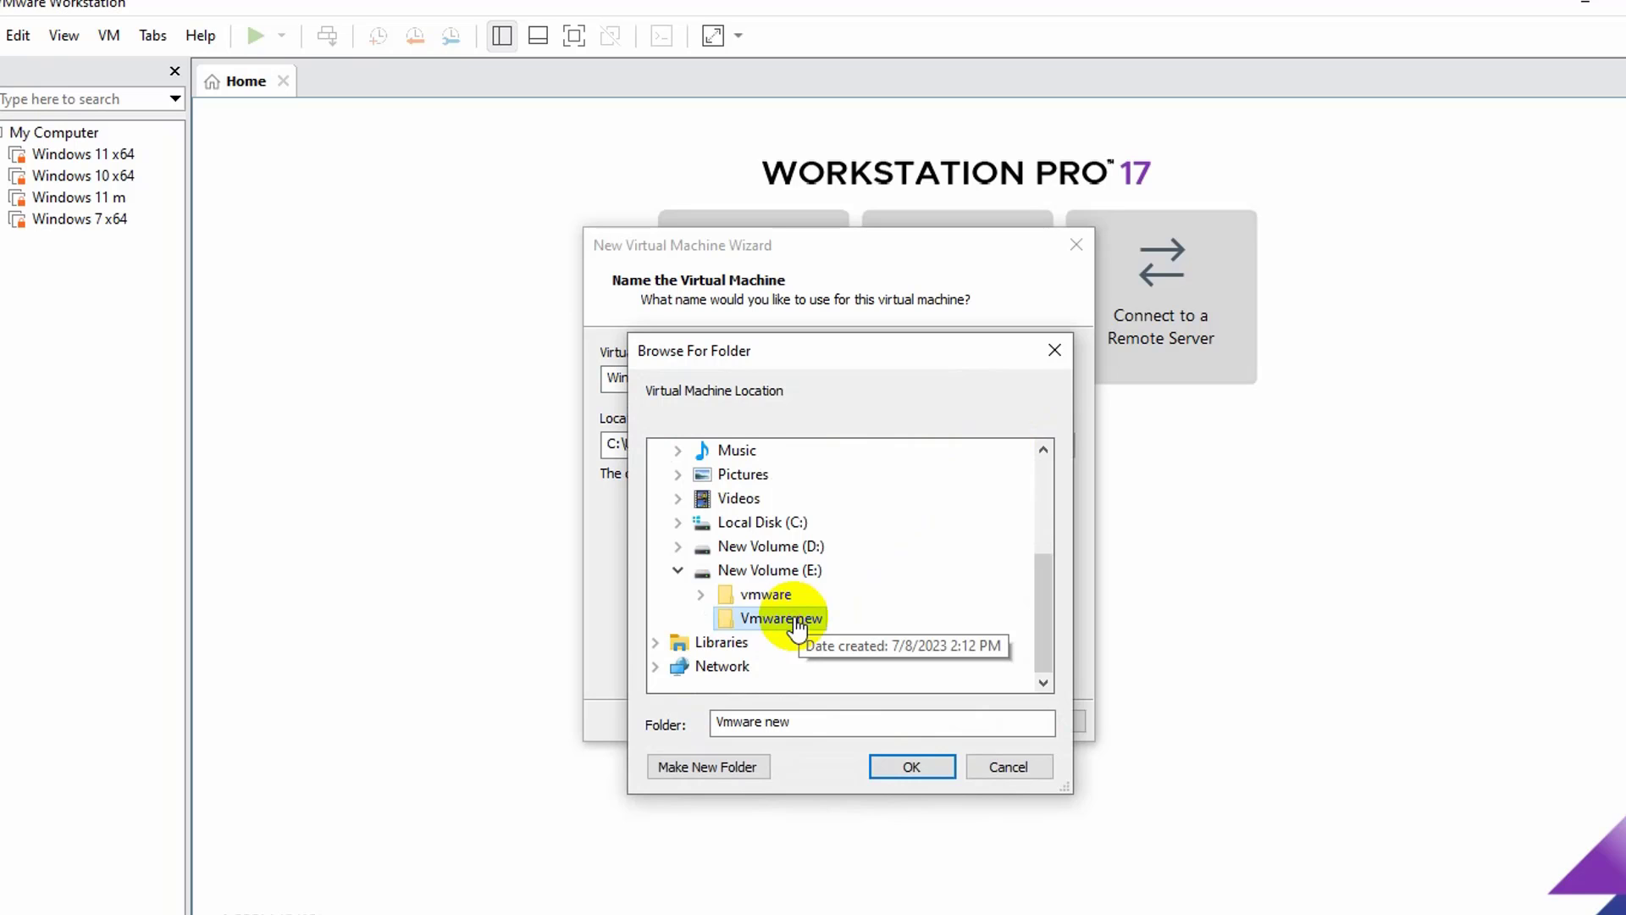
click(897, 765)
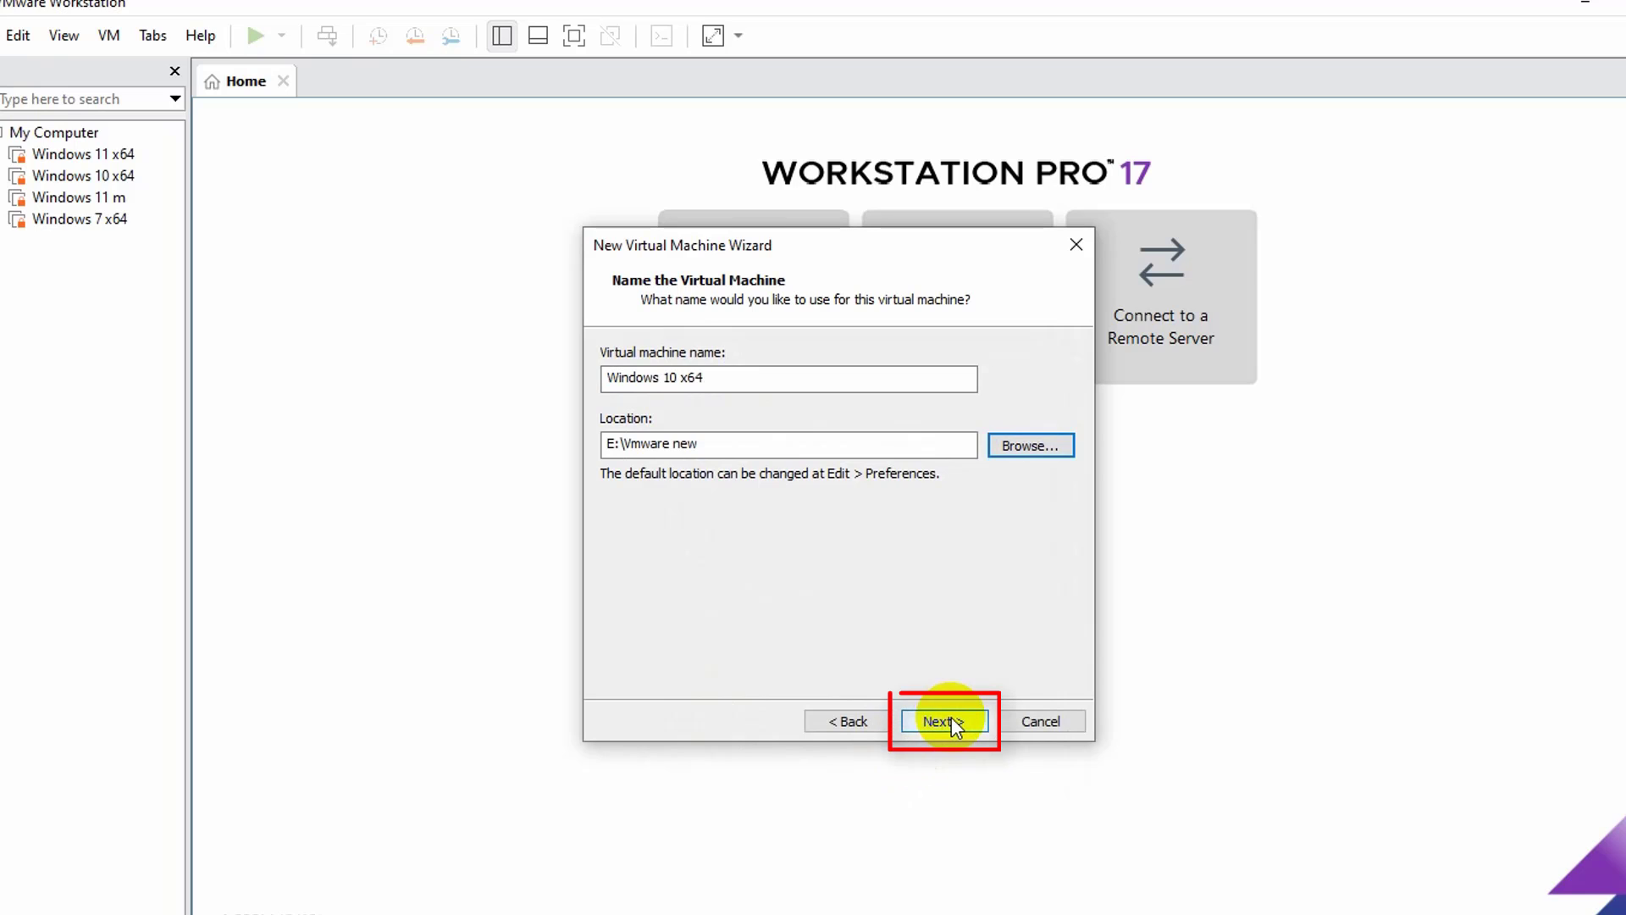
click(952, 722)
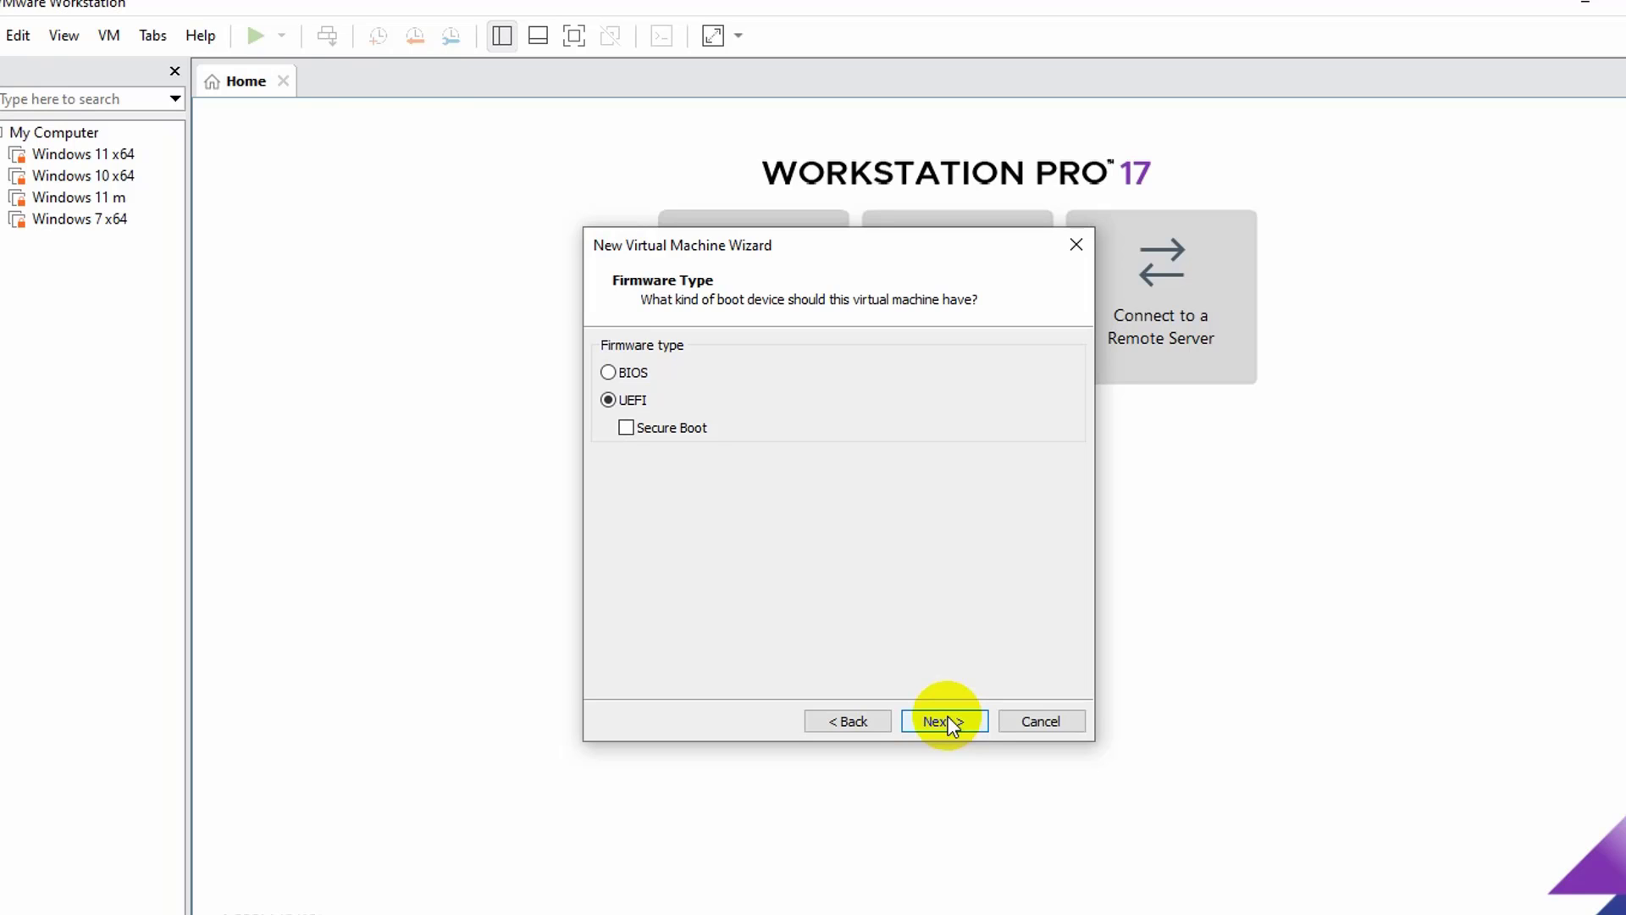
Step: Keep UEFI firmware without Secure Boot and configure 2 processors with 2 cores per processor
click(942, 720)
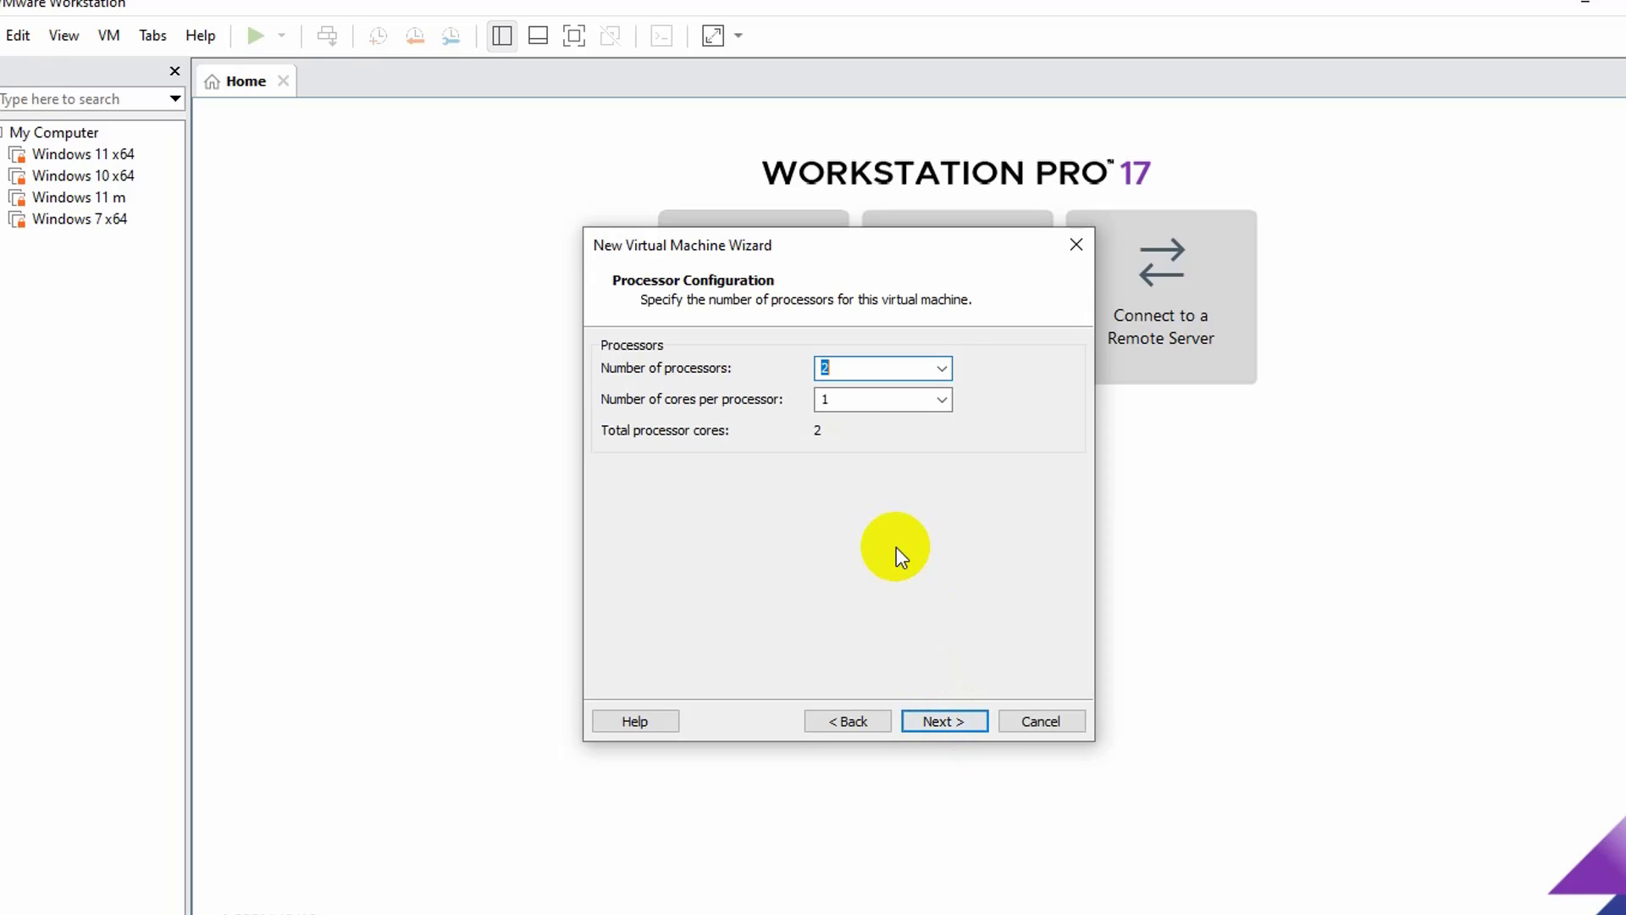
click(822, 403)
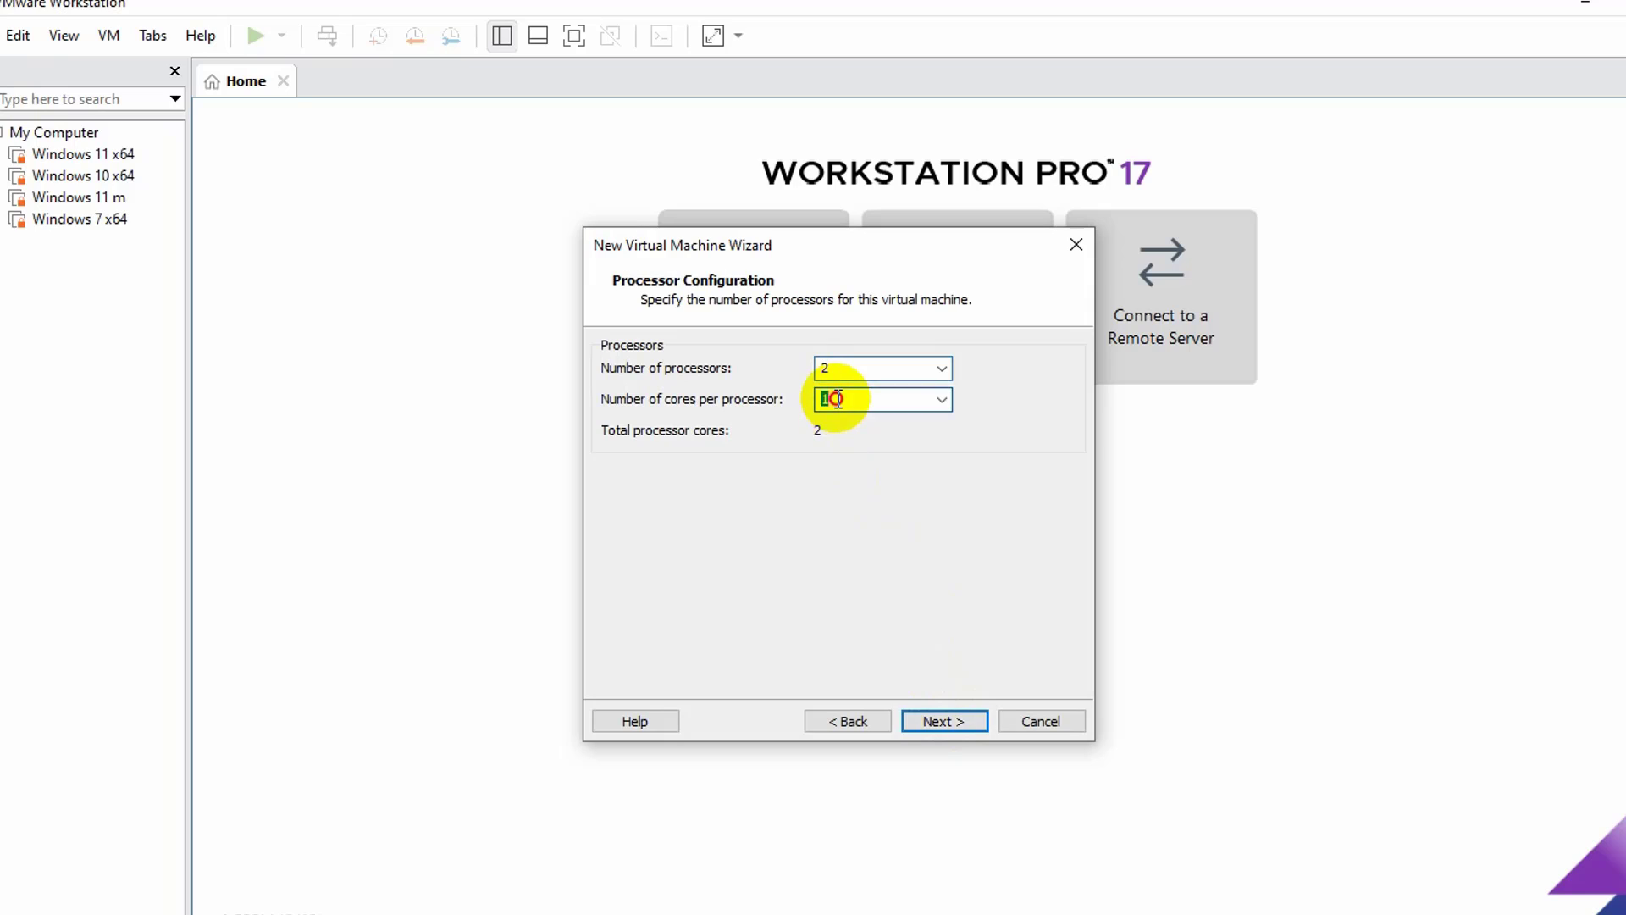
text(2)
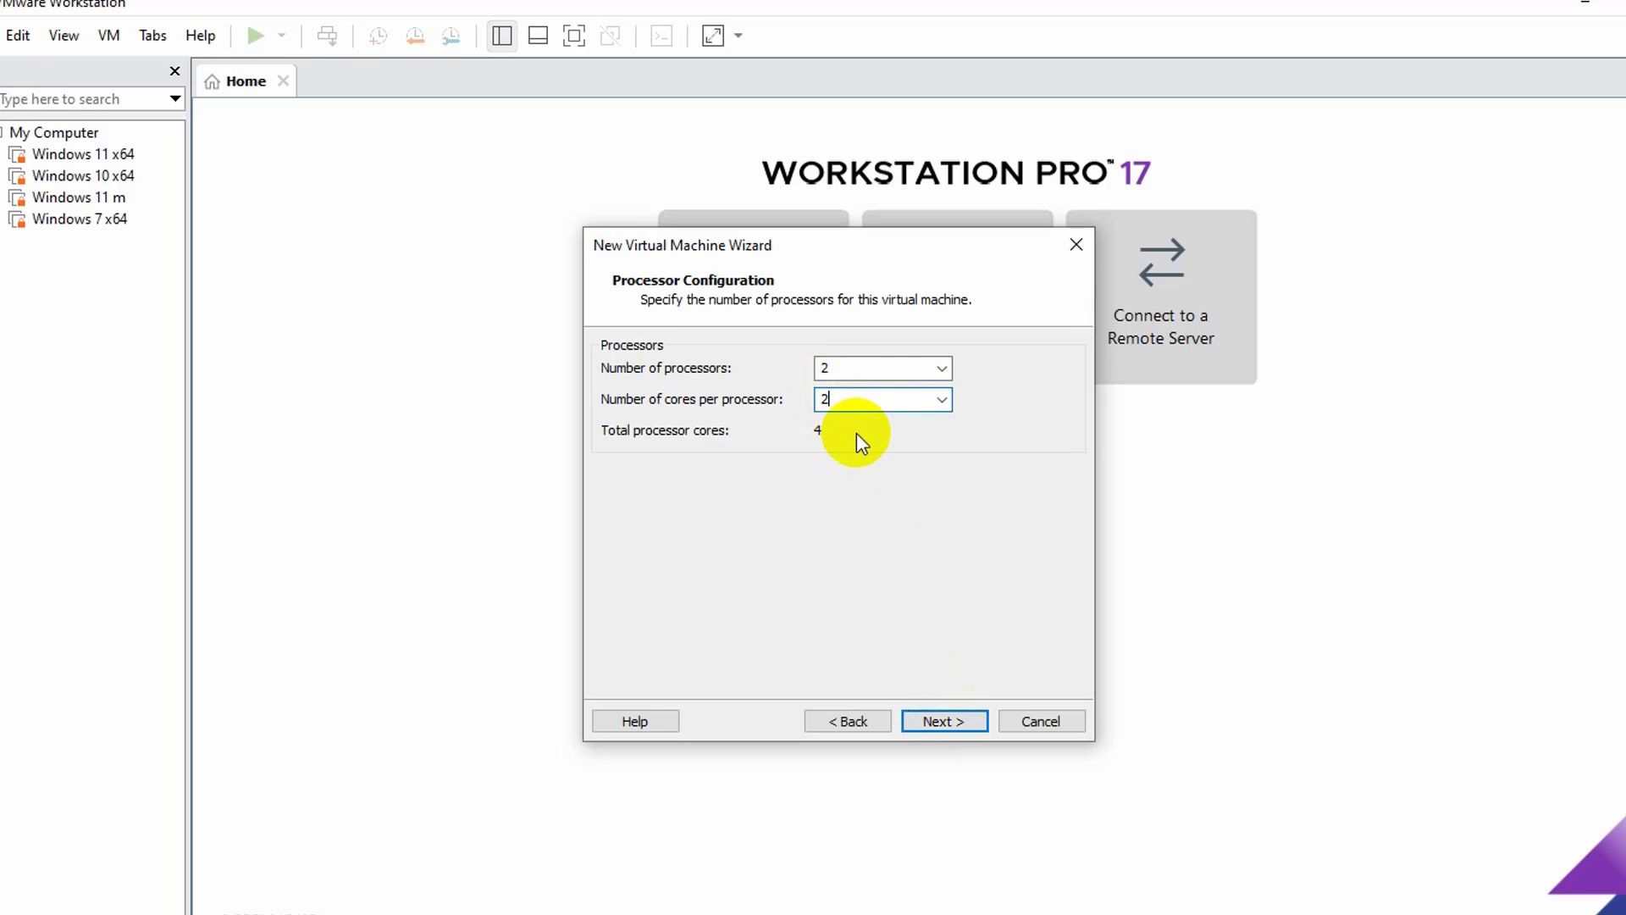
click(943, 721)
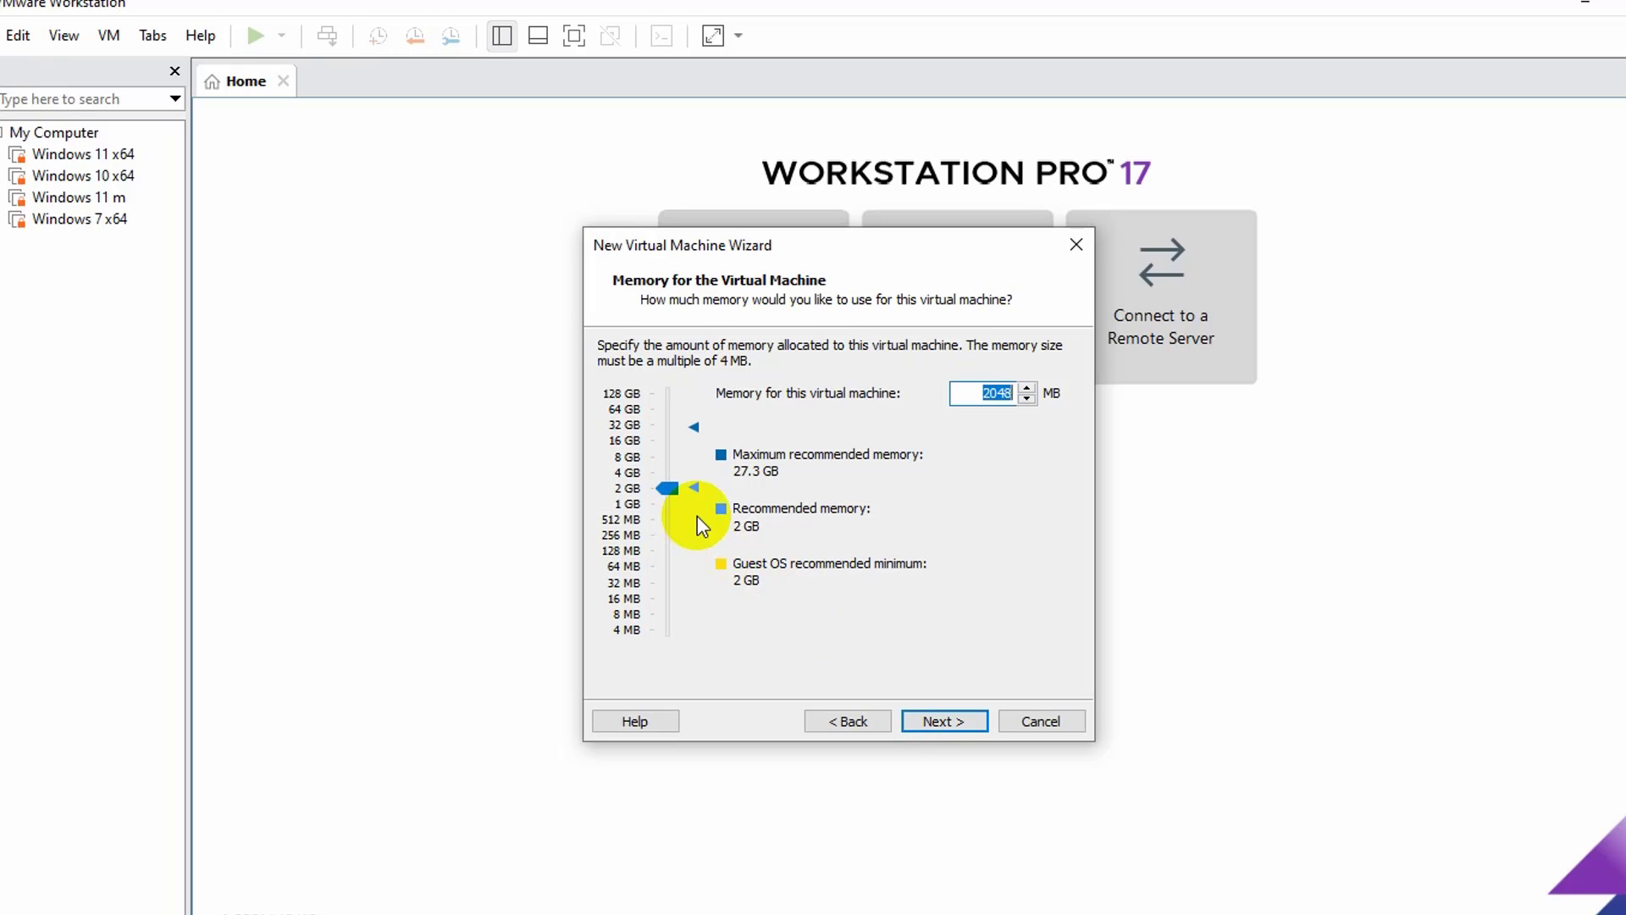
Step: Allocate 4096 MB of memory to the virtual machine and use network address translation (NAT) for its network connection
click(668, 472)
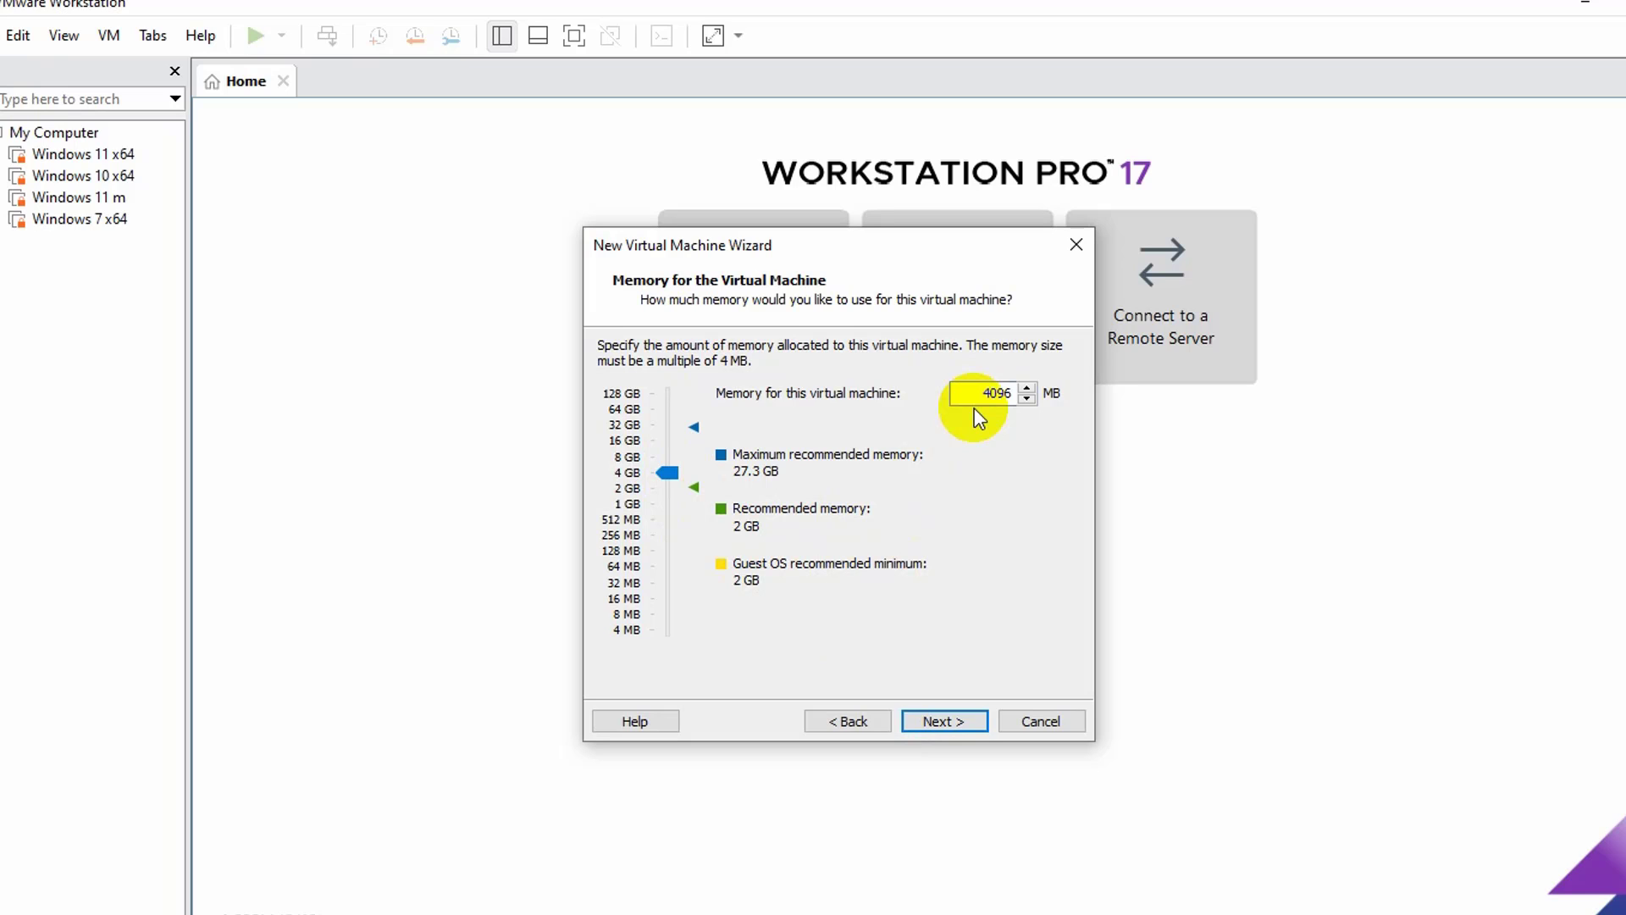
click(935, 719)
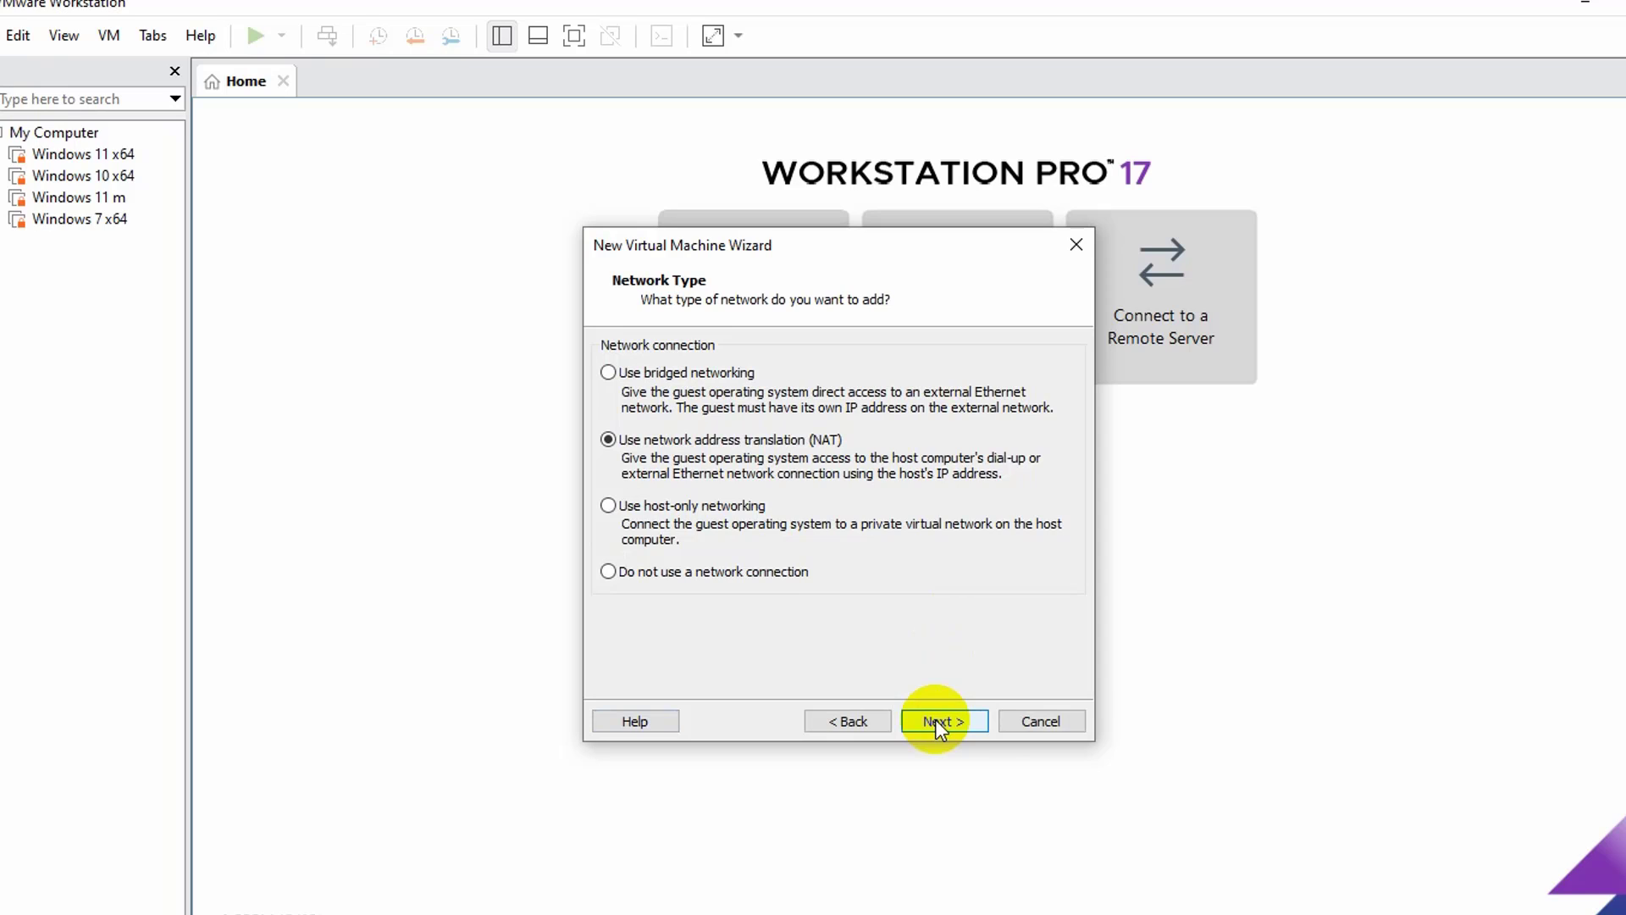
click(935, 719)
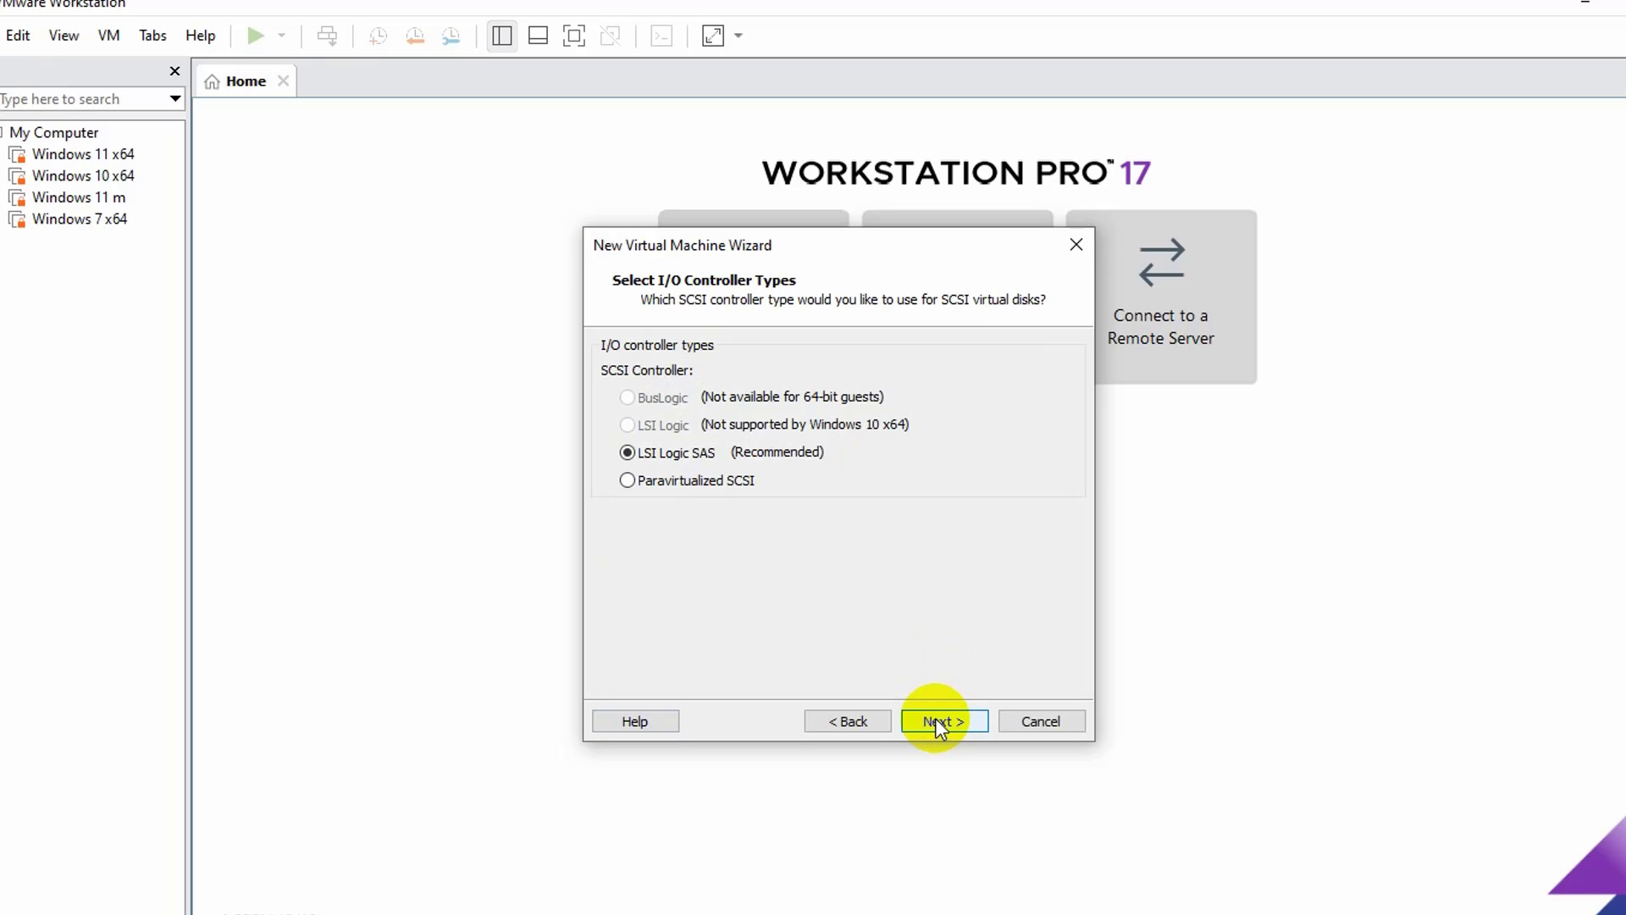
Step: Accept the LSI Logic SAS controller and choose to create a new virtual disk of type NVMe
click(933, 719)
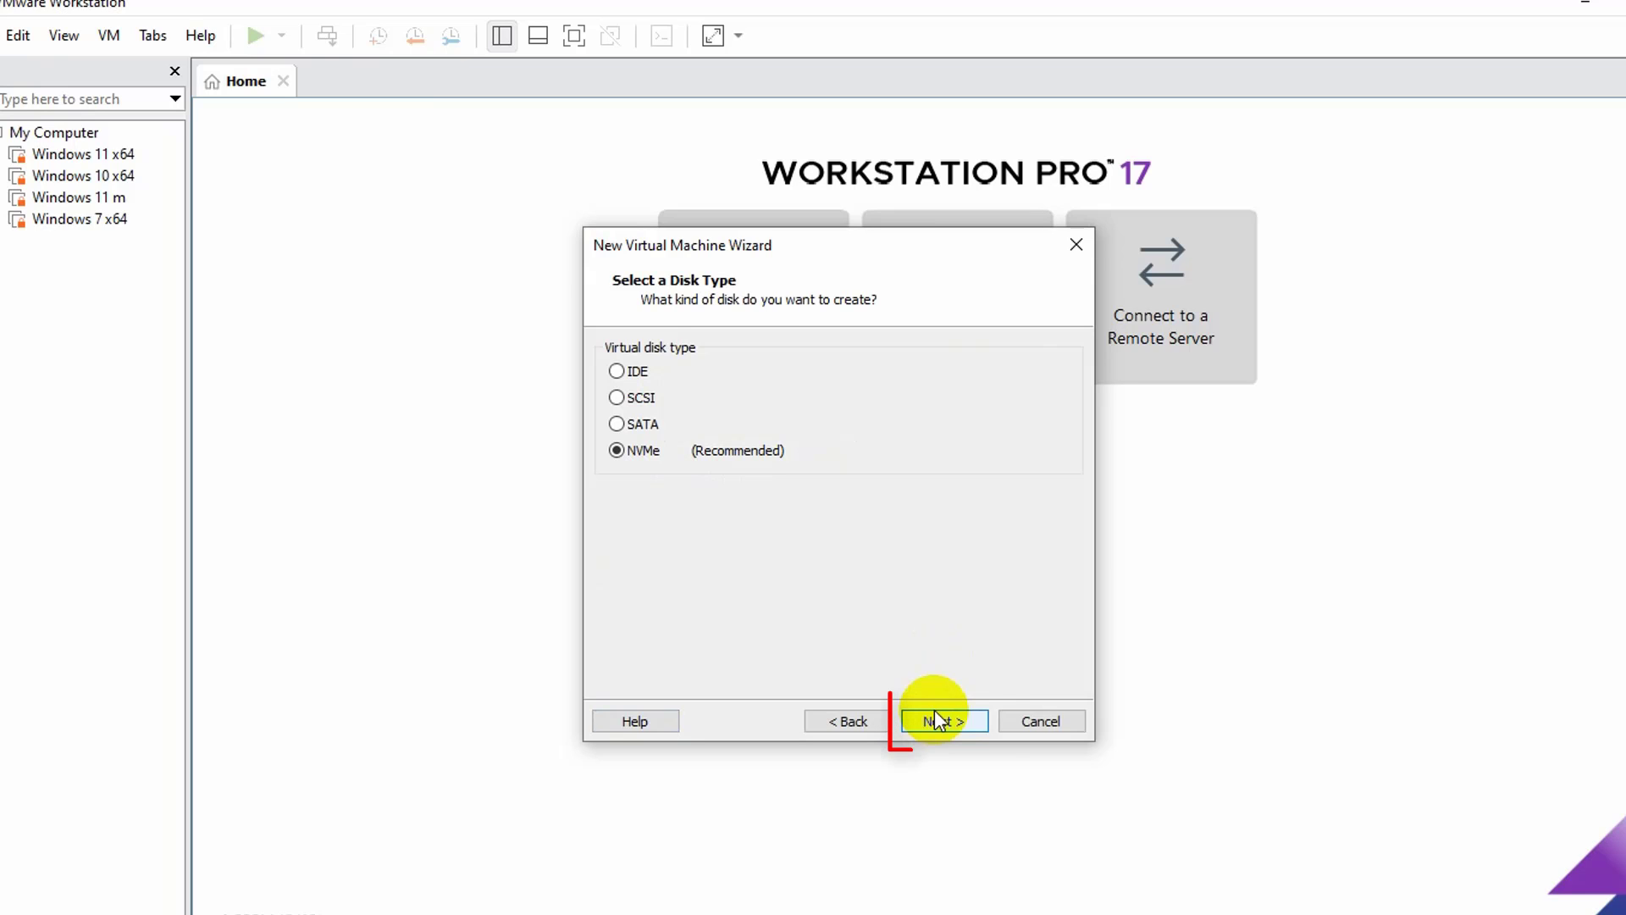
click(935, 716)
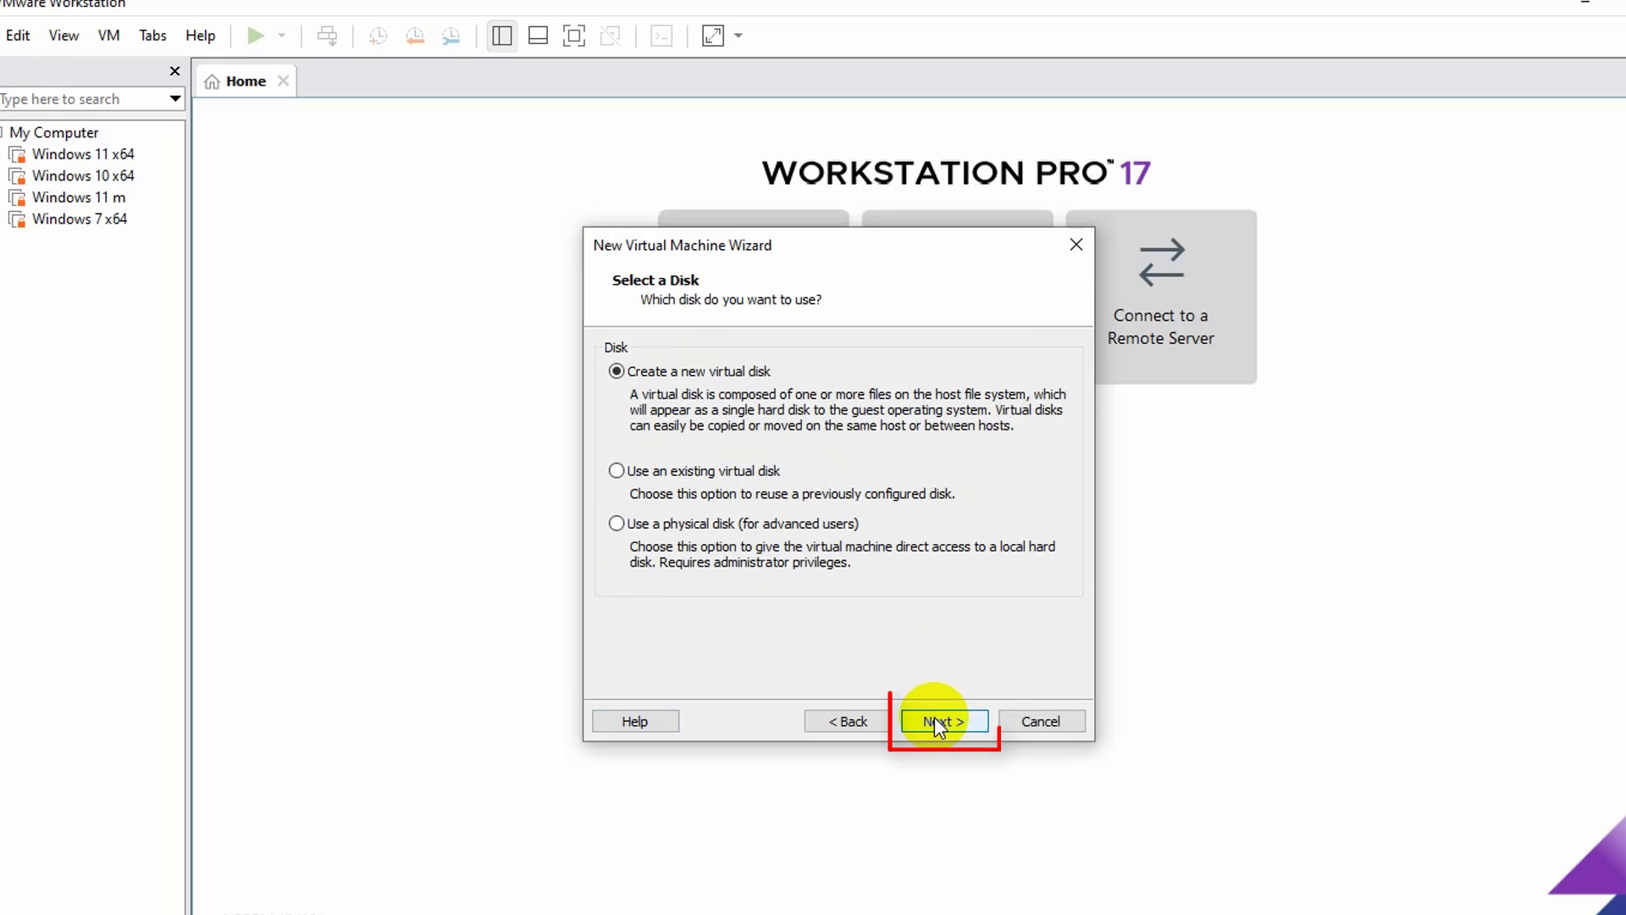
click(933, 717)
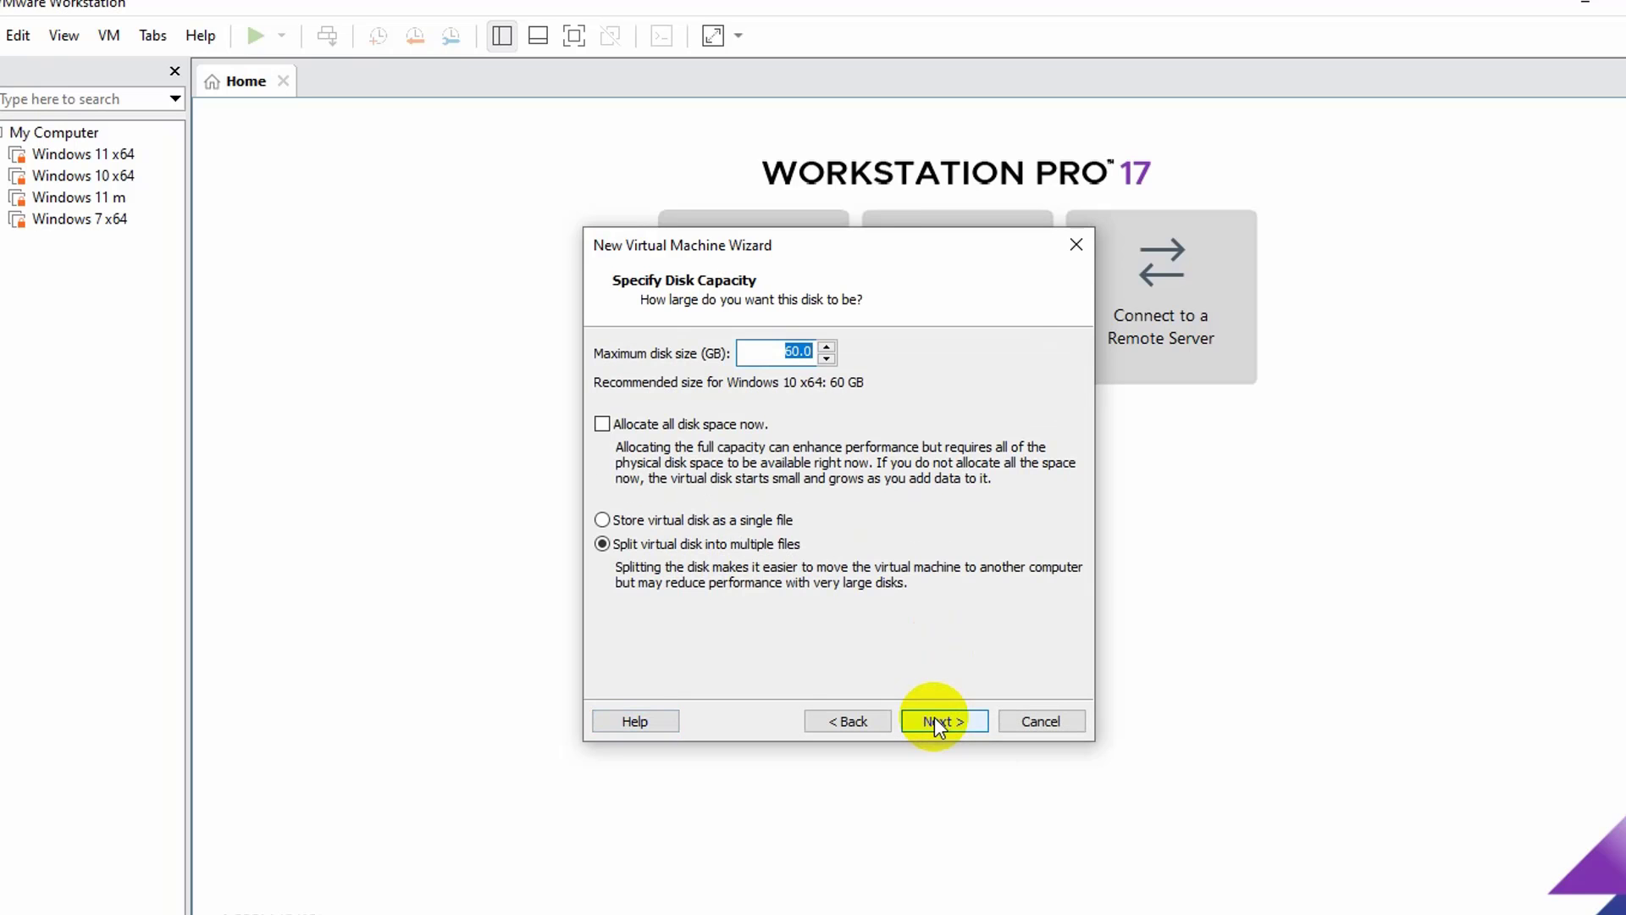
Step: Keep a 60 GB disk split into multiple files as Windows 10 x64.vmdk and finish creating the virtual machine
click(775, 359)
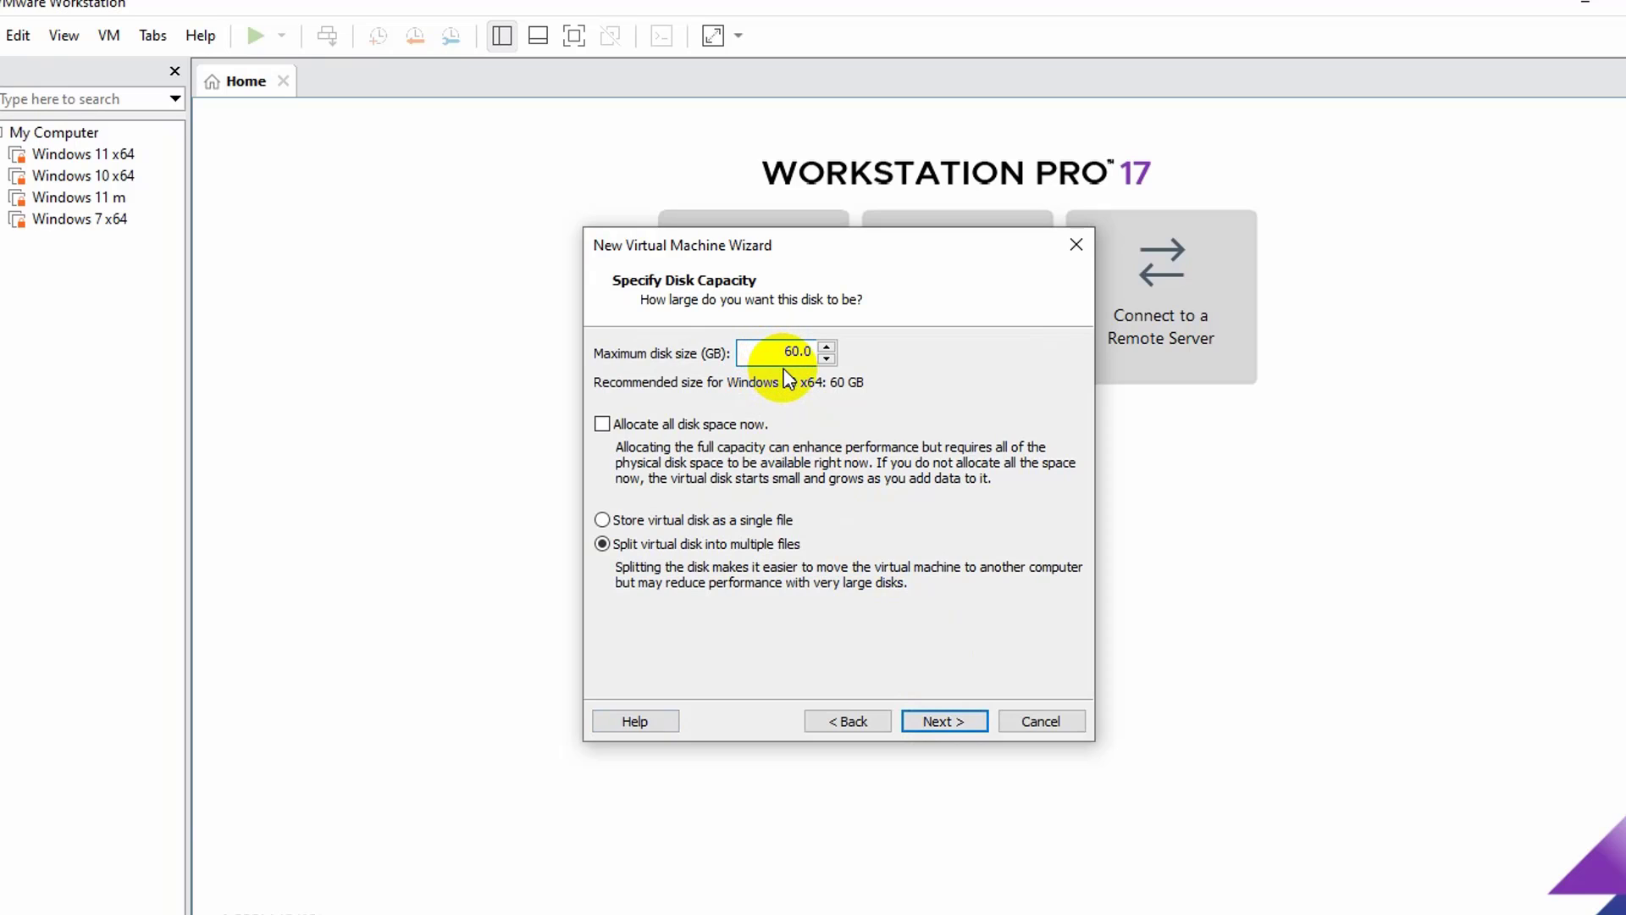
click(933, 721)
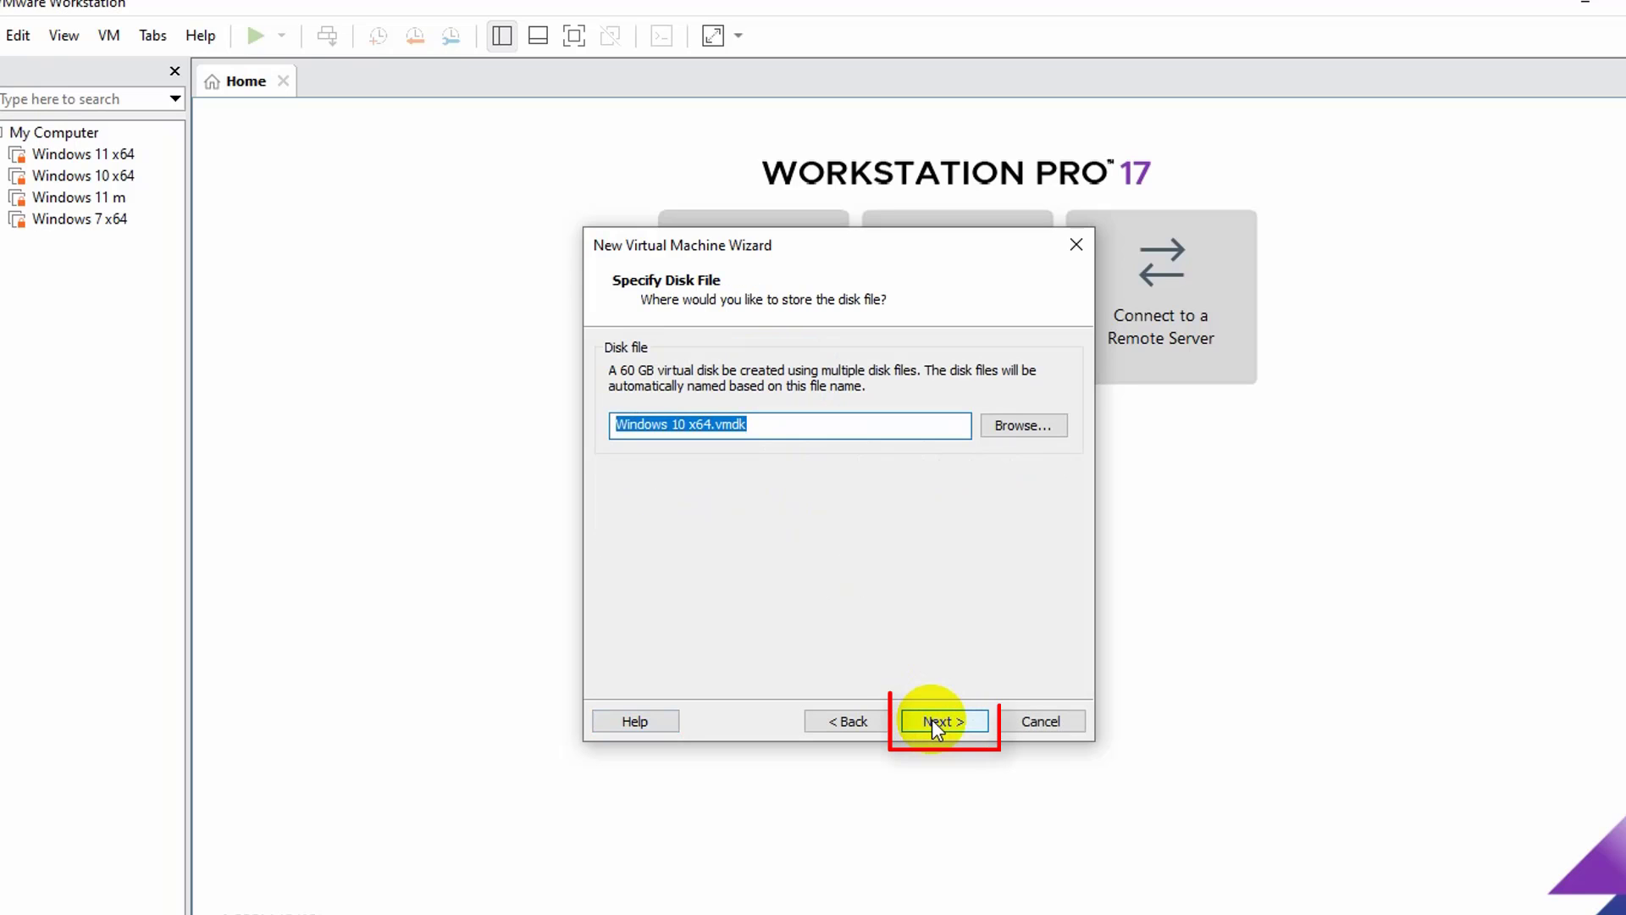
click(931, 721)
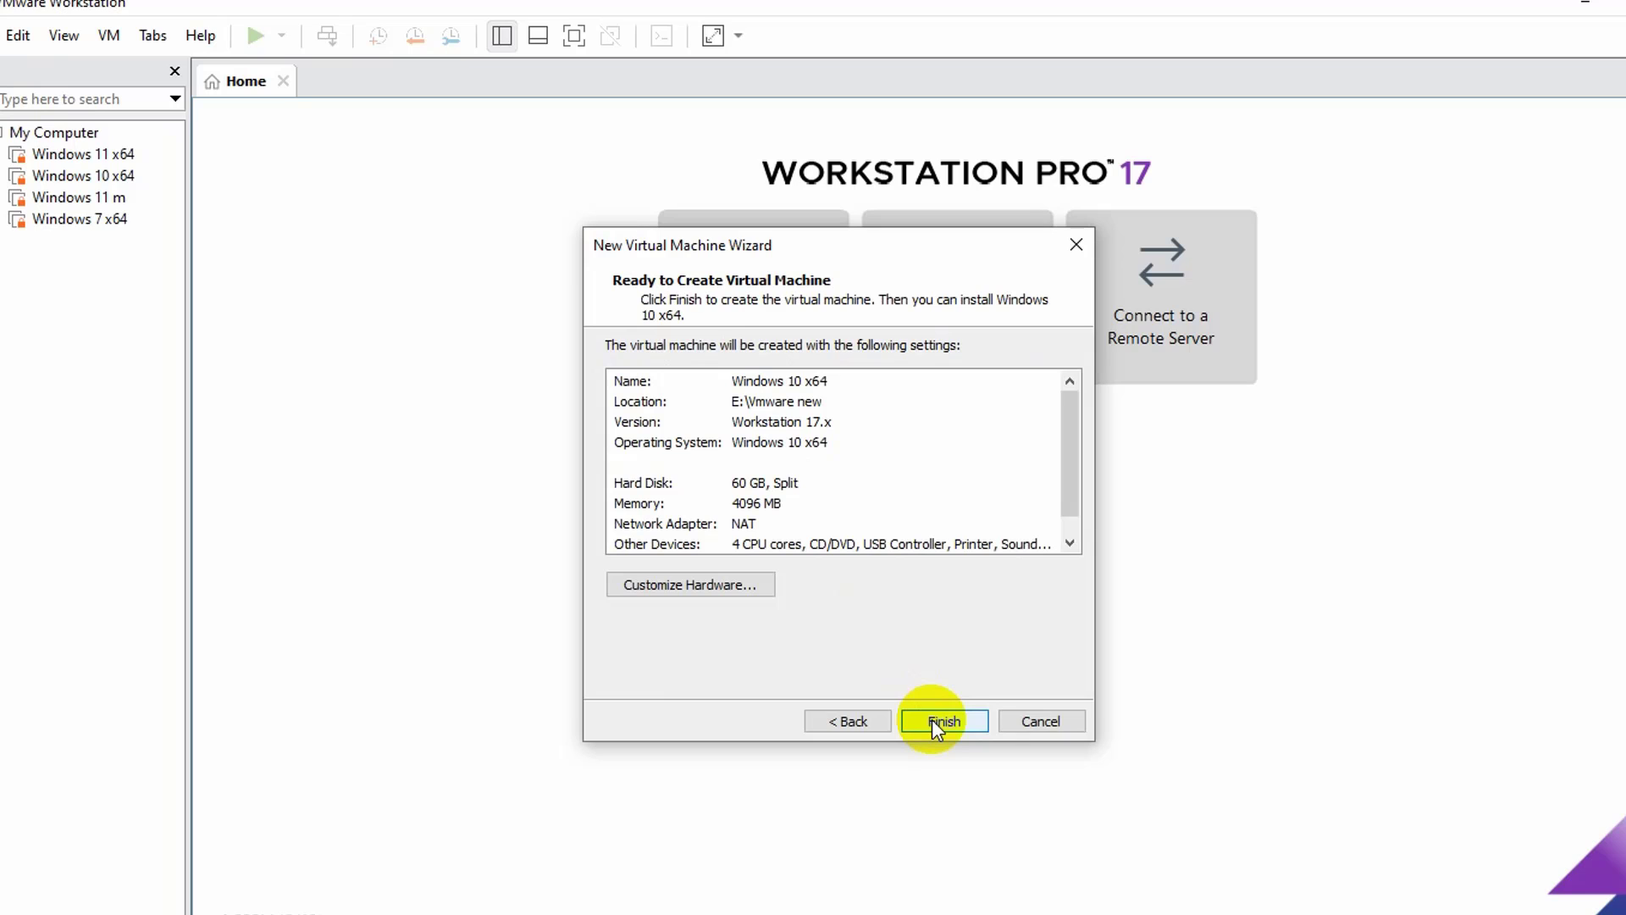
click(931, 721)
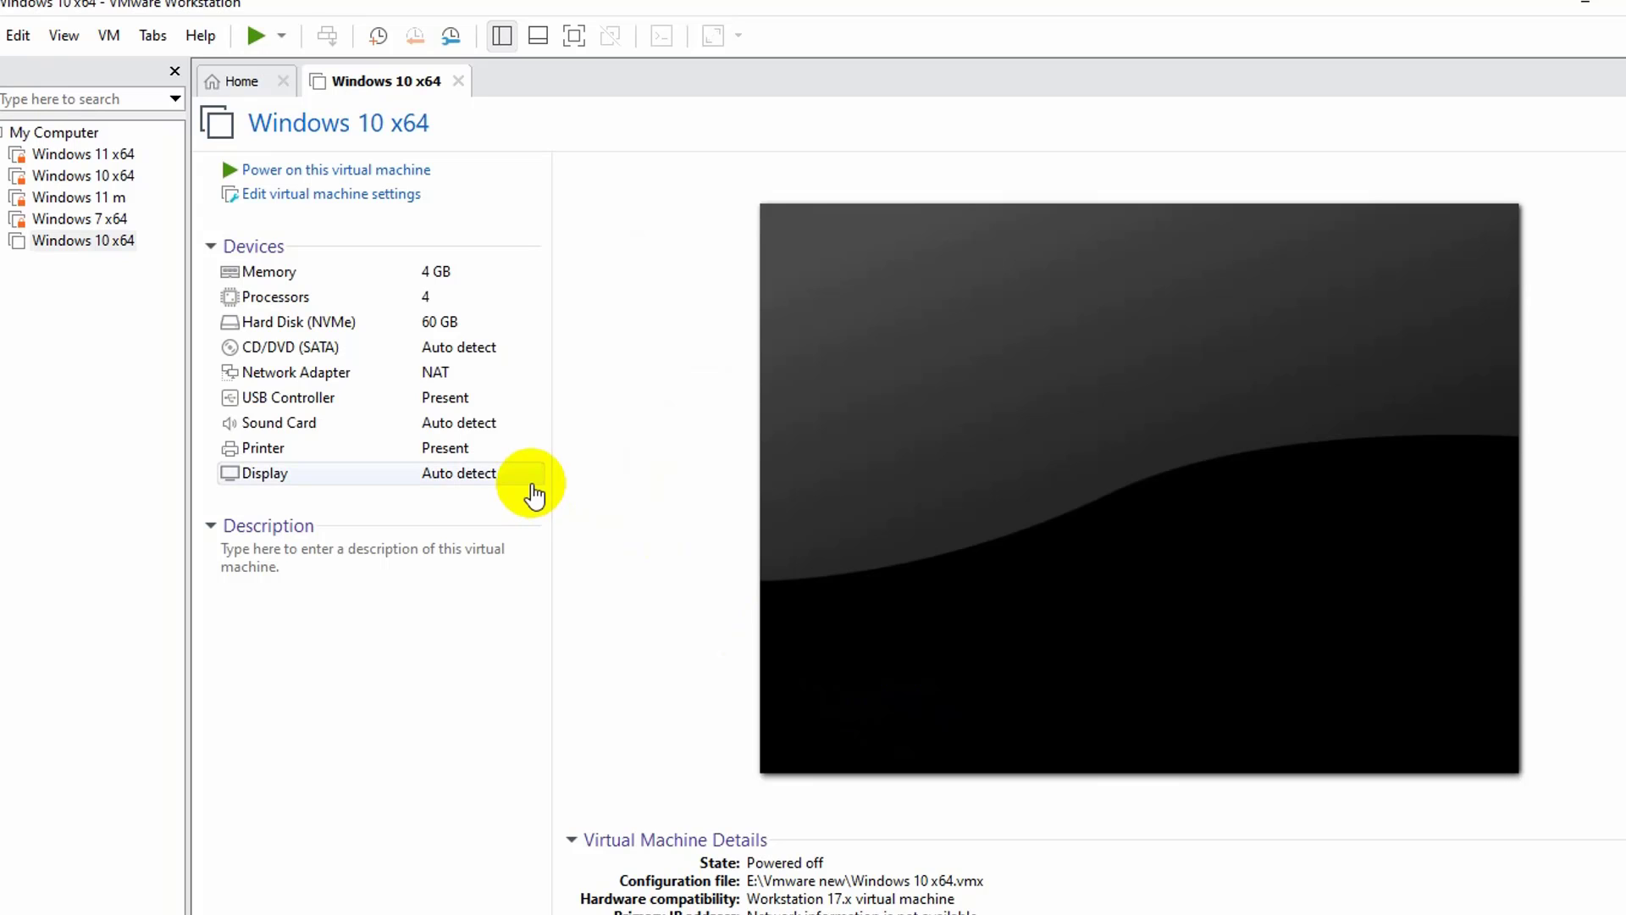
Step: Set the virtual machine's CD/DVD (SATA) drive to use the ISO image D:\Window\Windows 10 64bit.iso
click(332, 206)
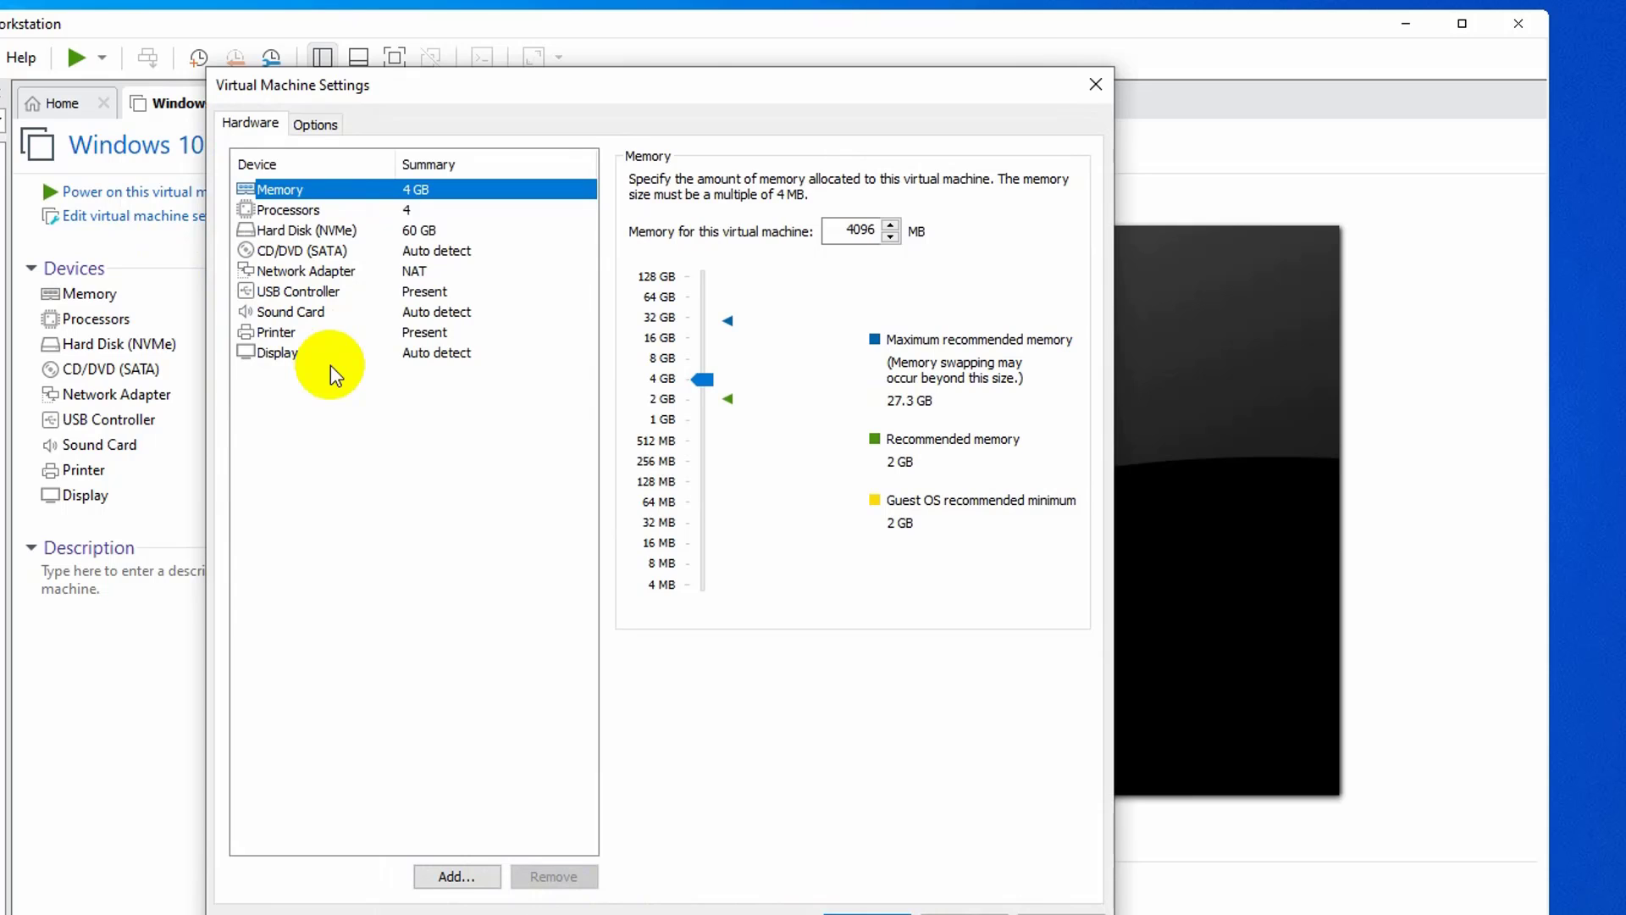
click(324, 257)
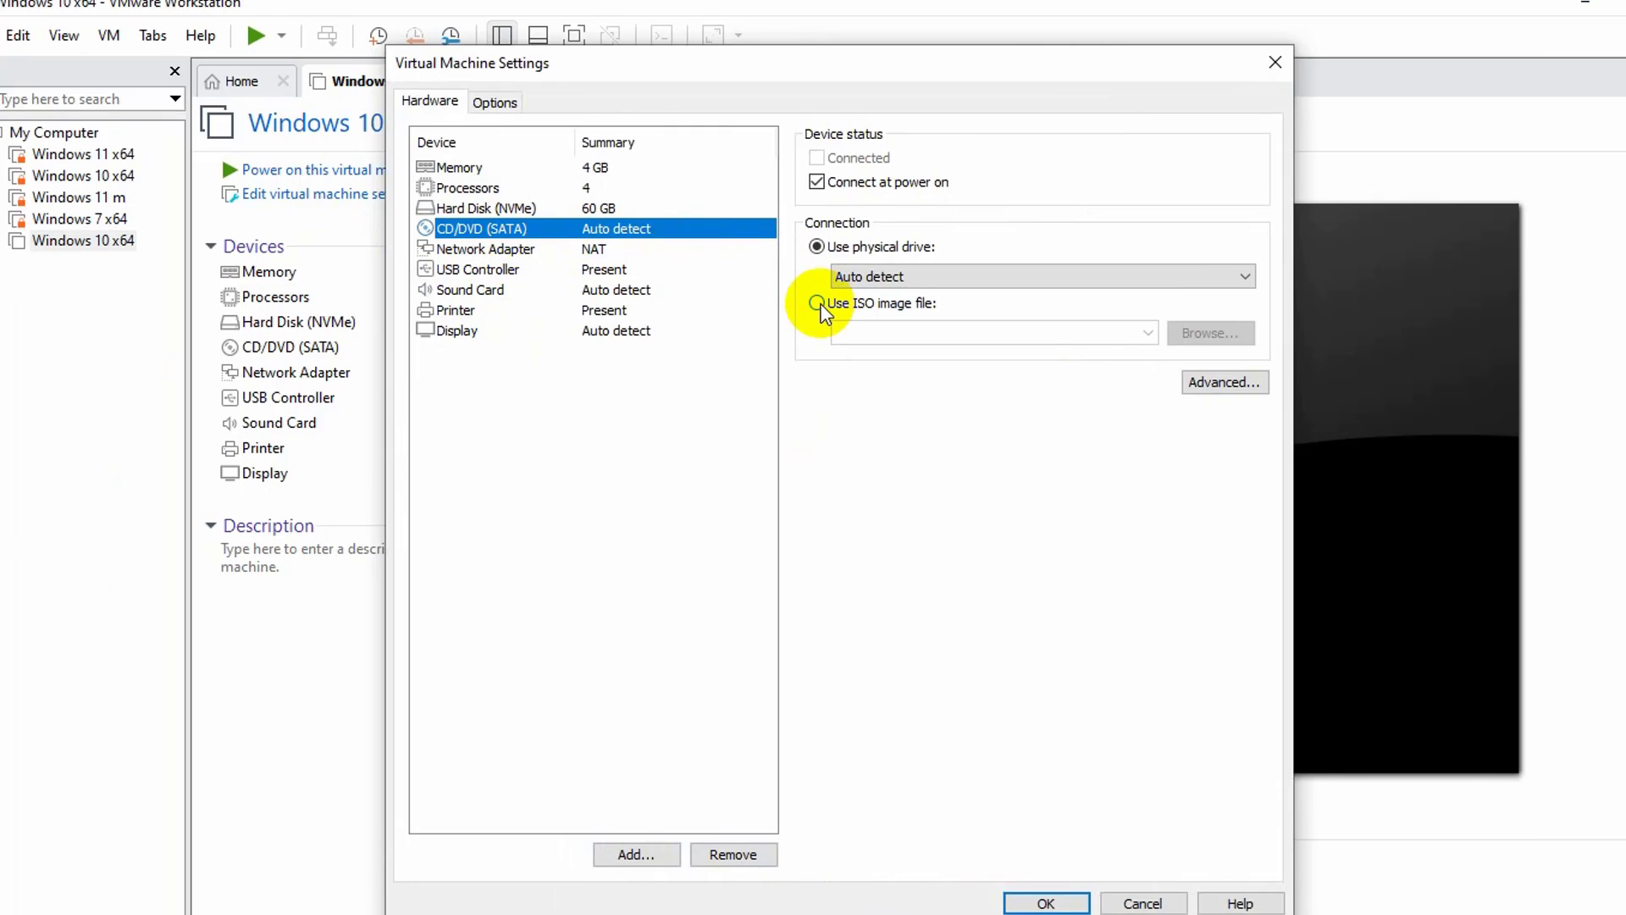
click(817, 304)
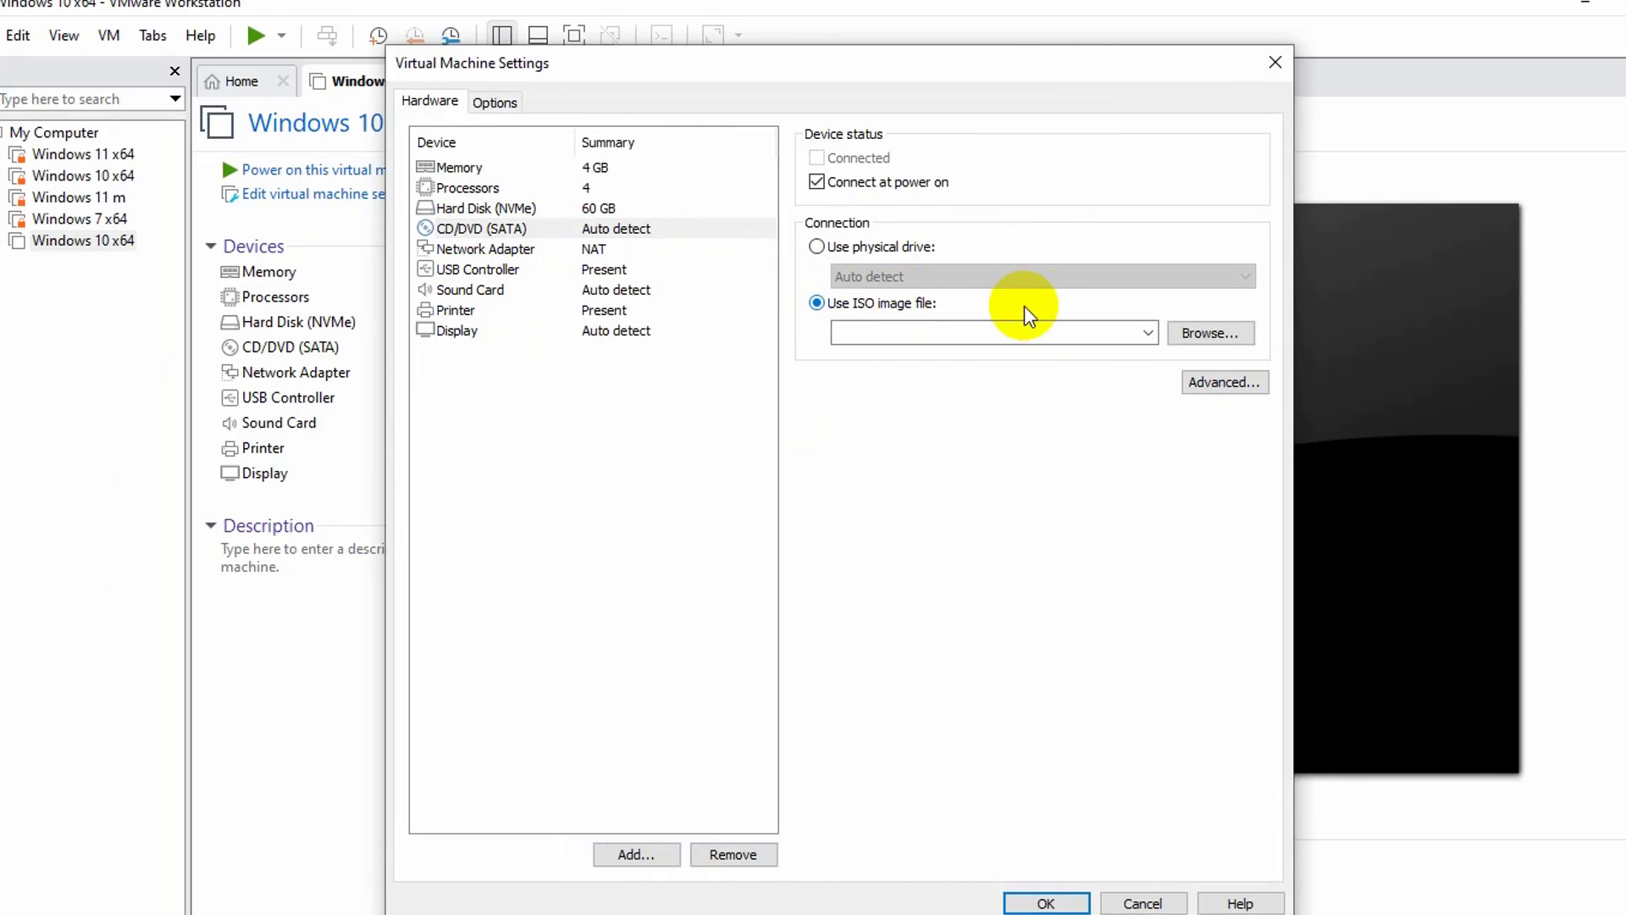
click(1203, 334)
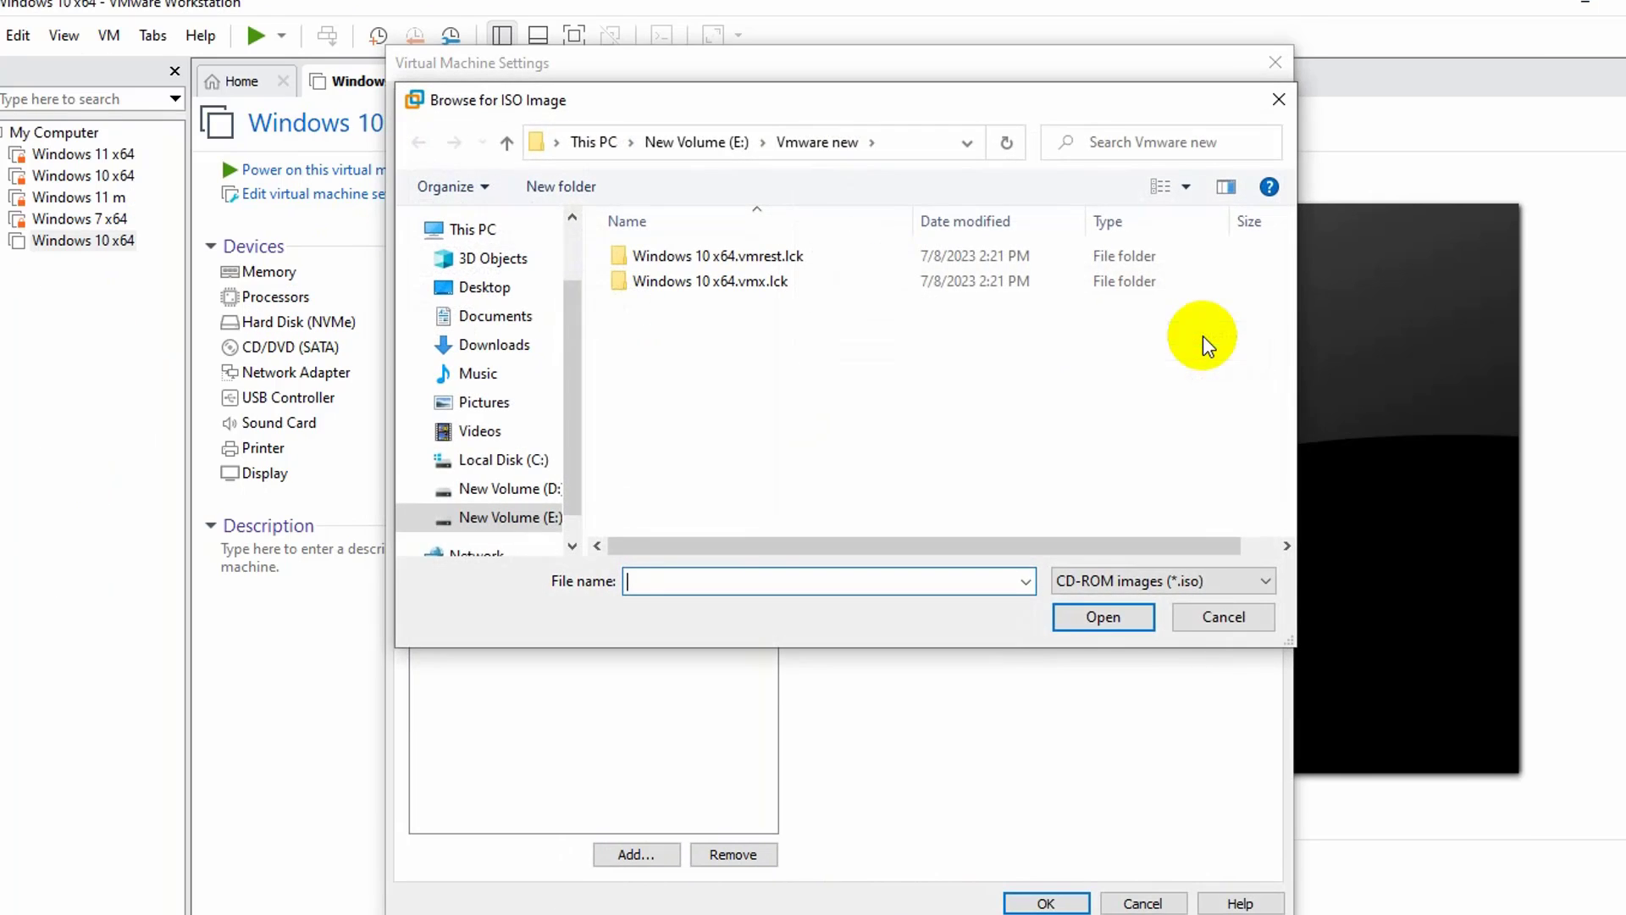
click(495, 489)
double_click(668, 383)
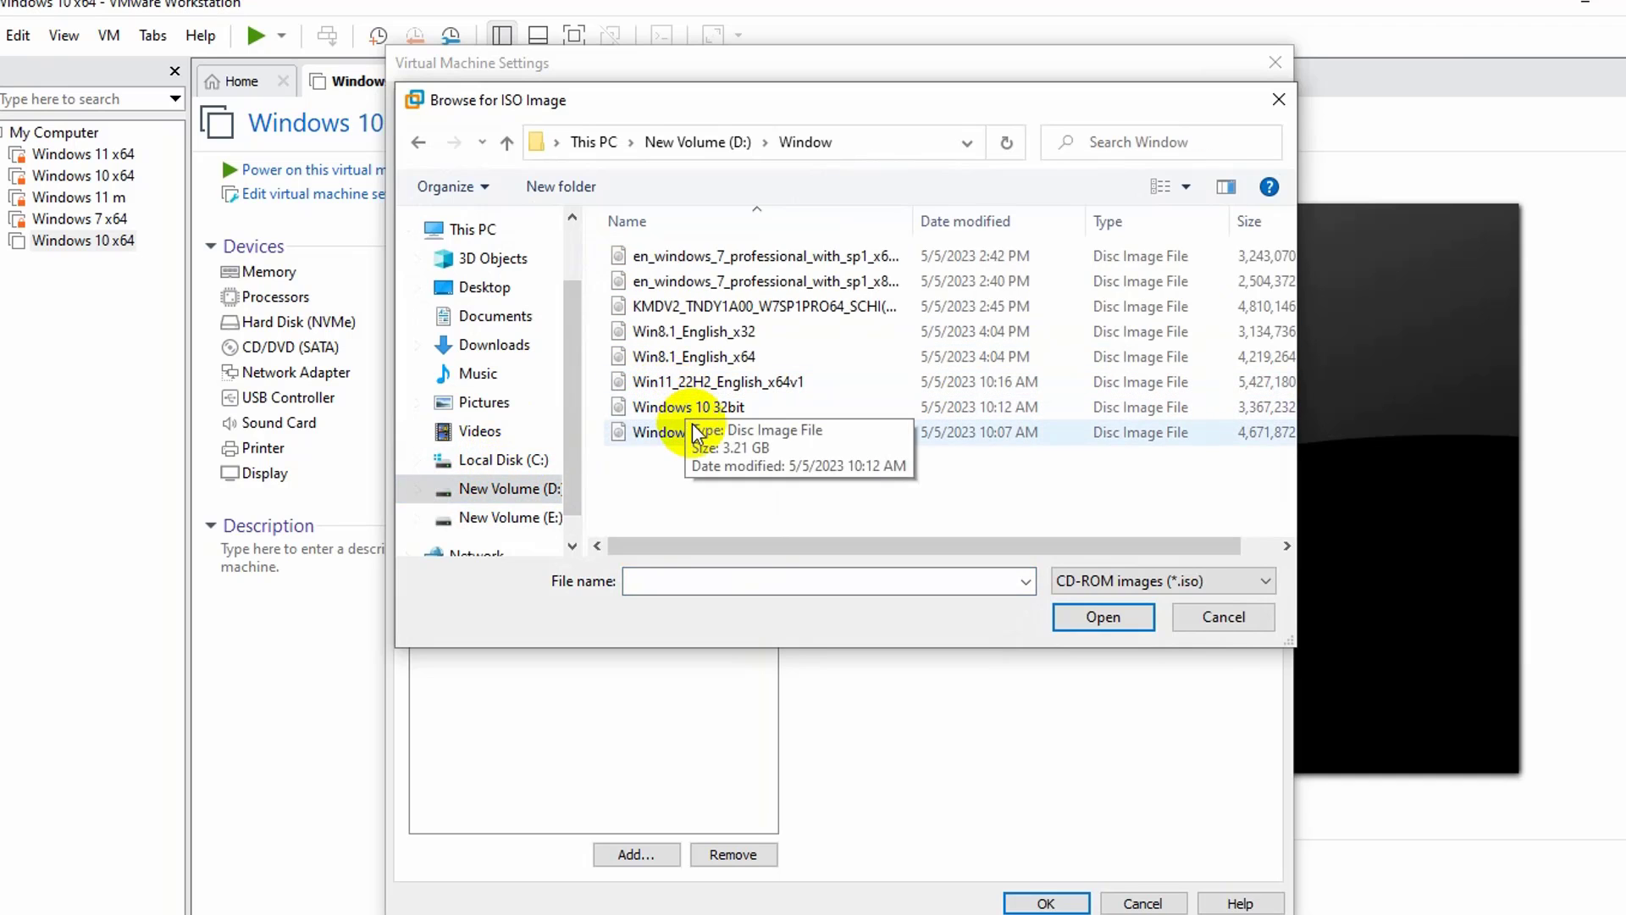
double_click(693, 426)
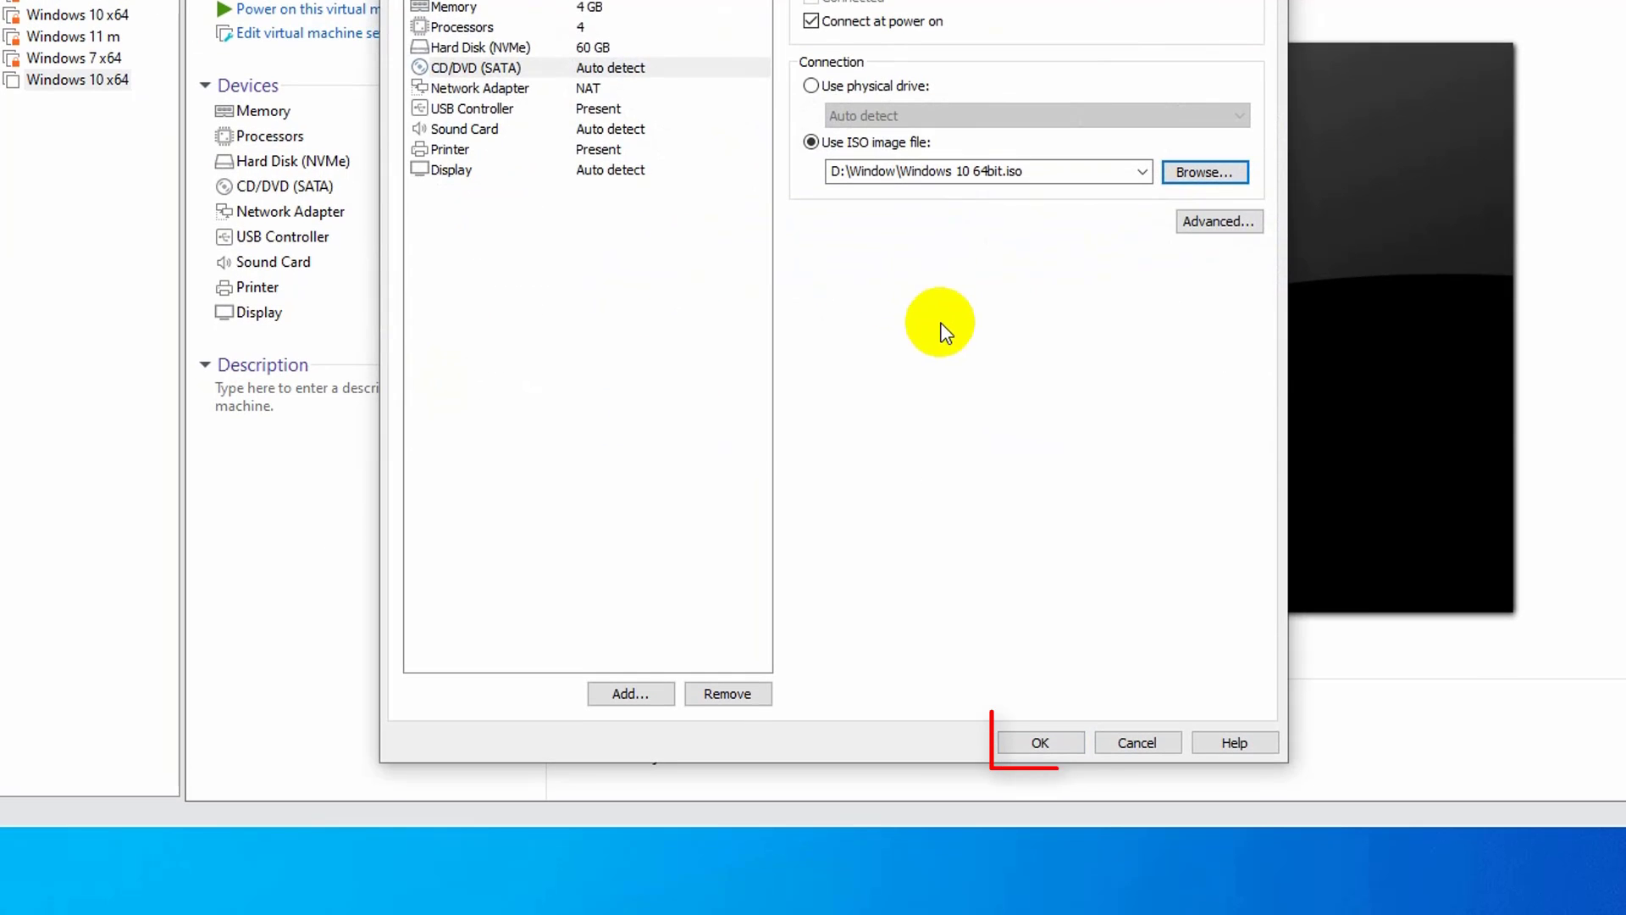
click(1040, 742)
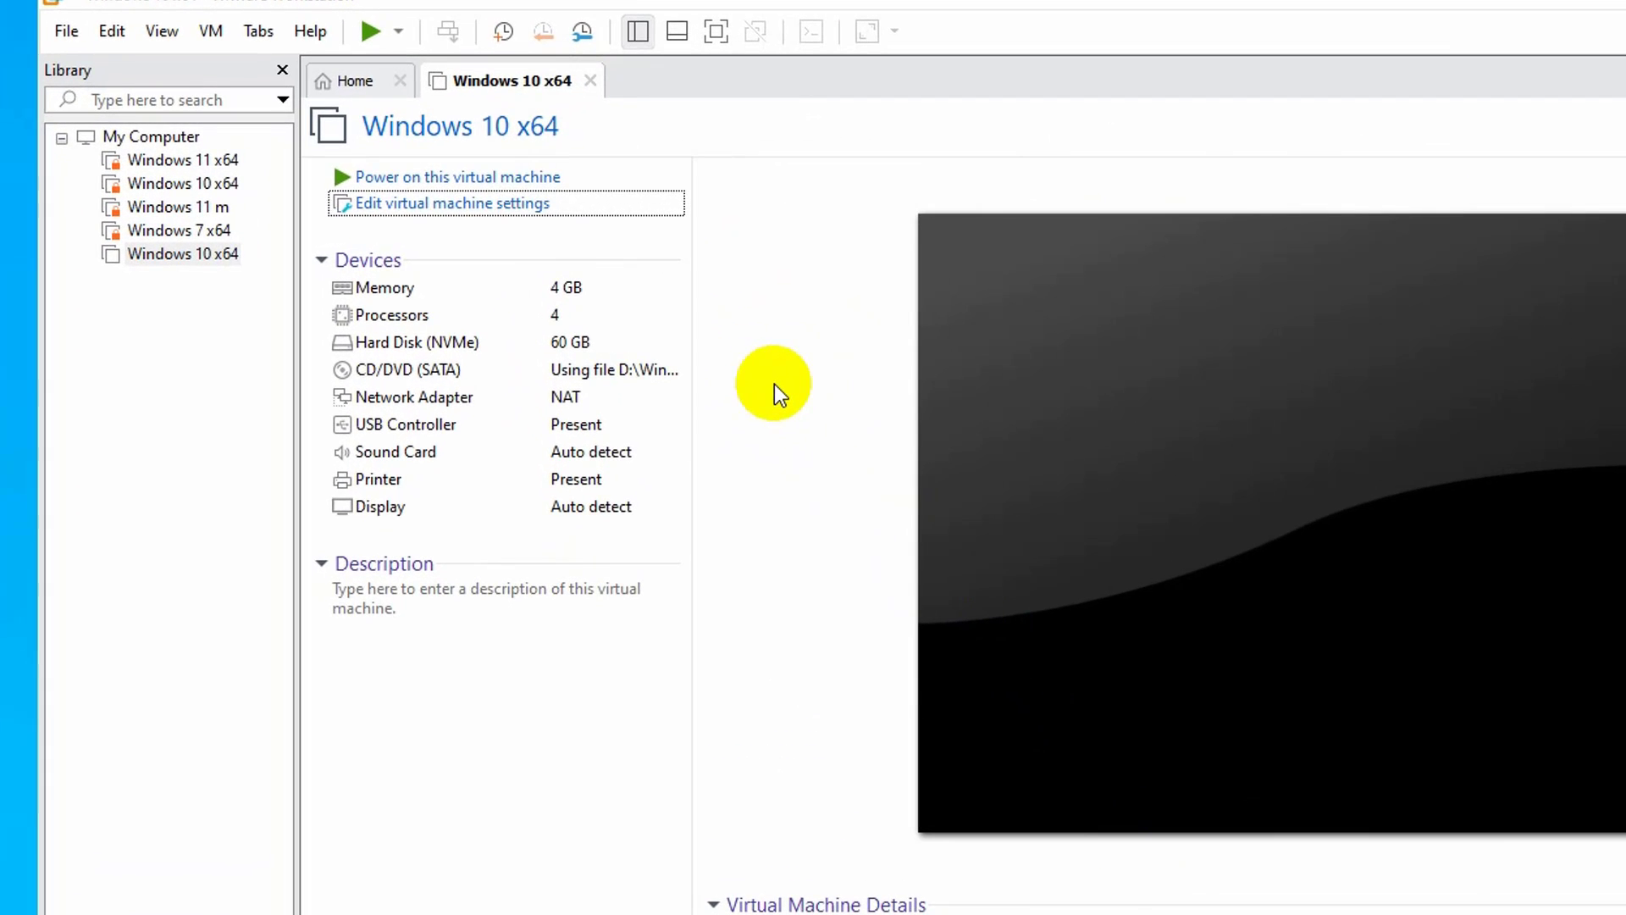
Step: Power on the Windows 10 x64 virtual machine, direct input into its display and release control back to the host
click(512, 178)
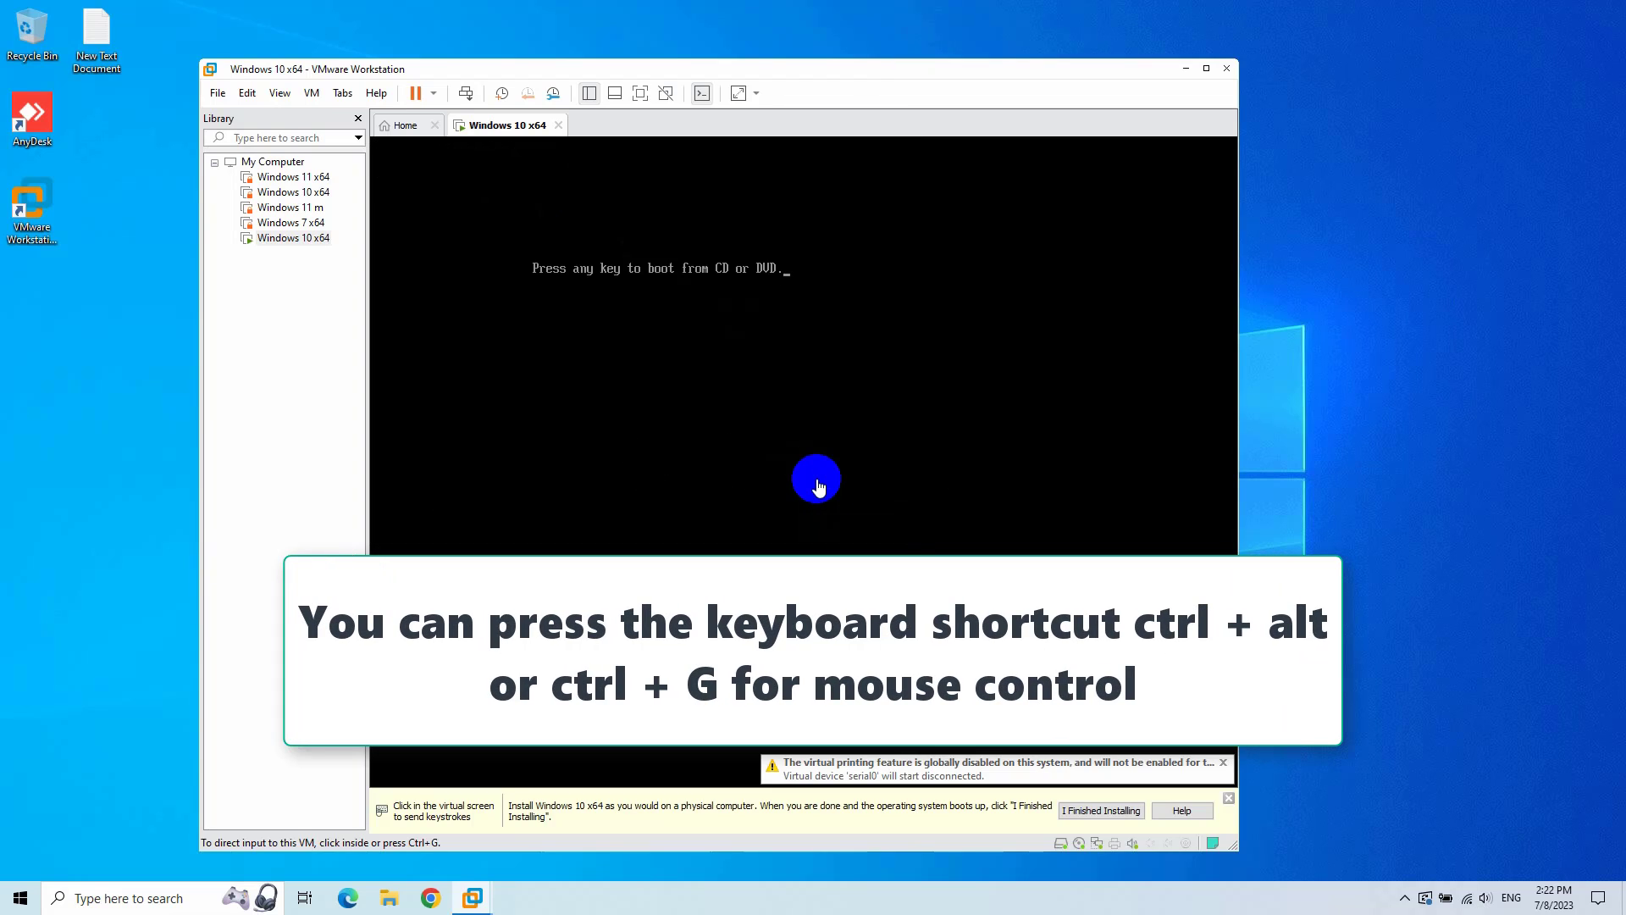
click(819, 487)
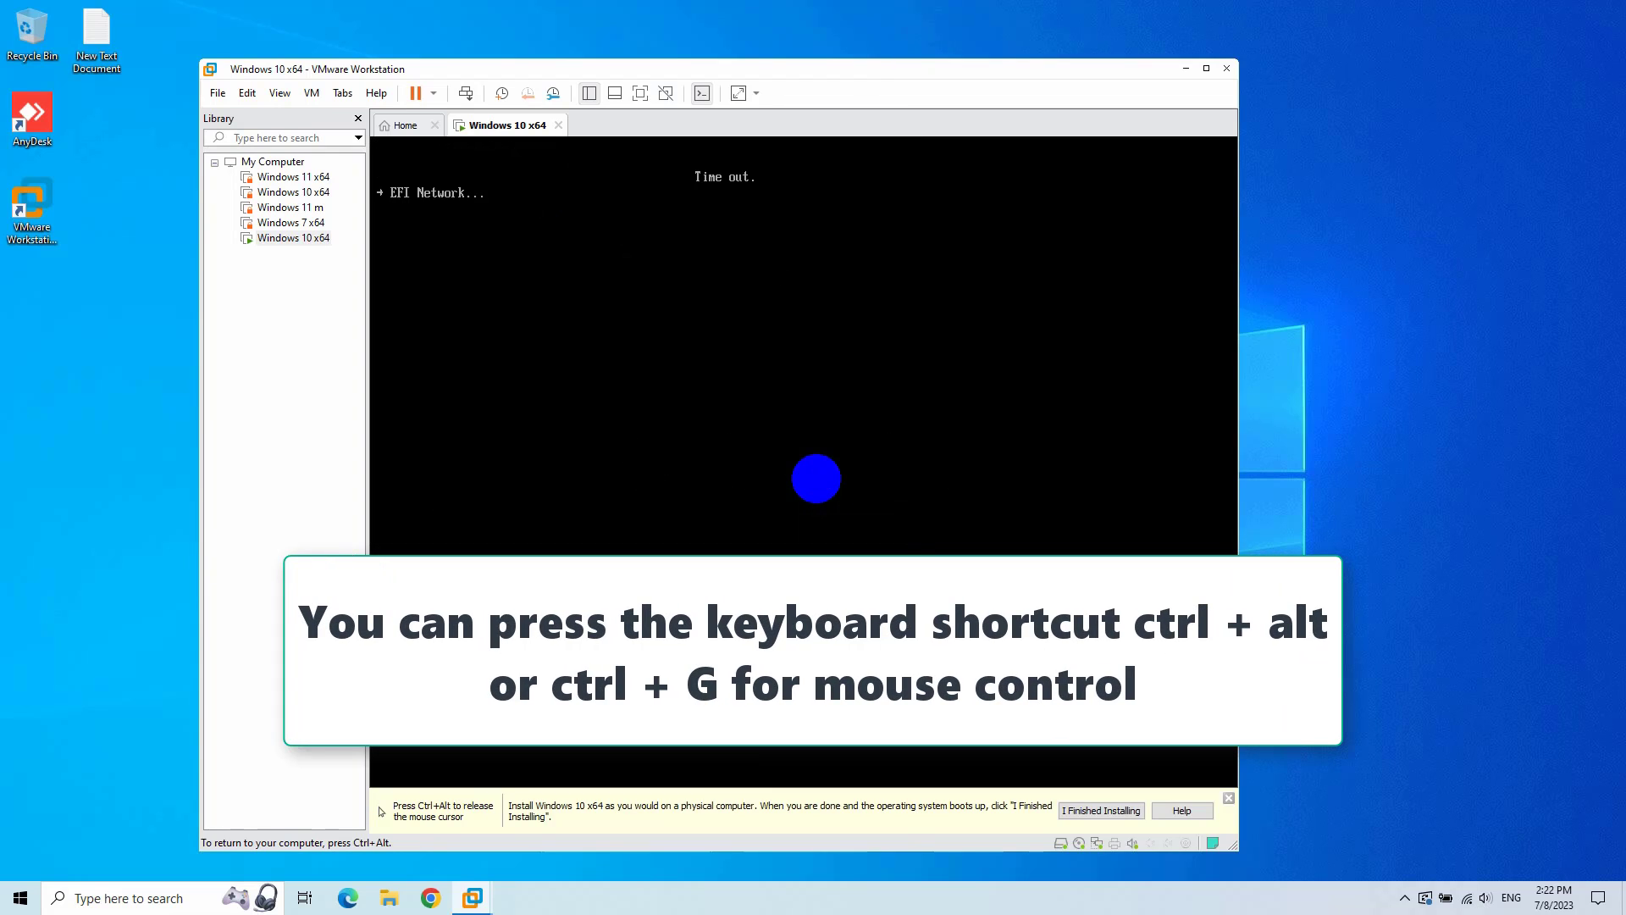
key(ctrl+alt)
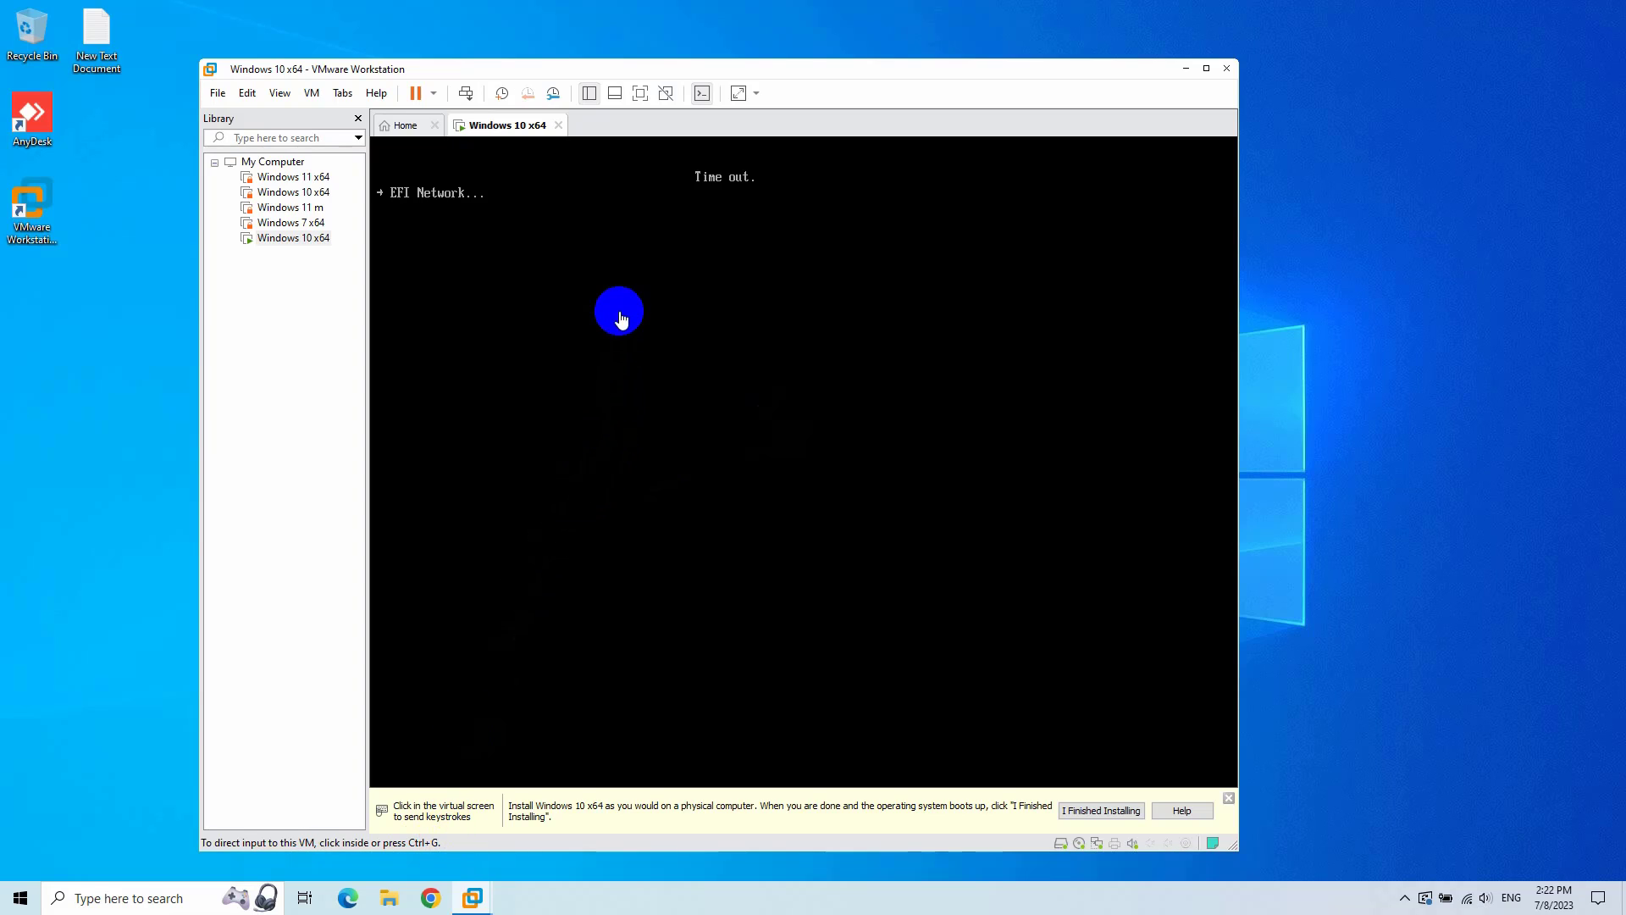
click(621, 320)
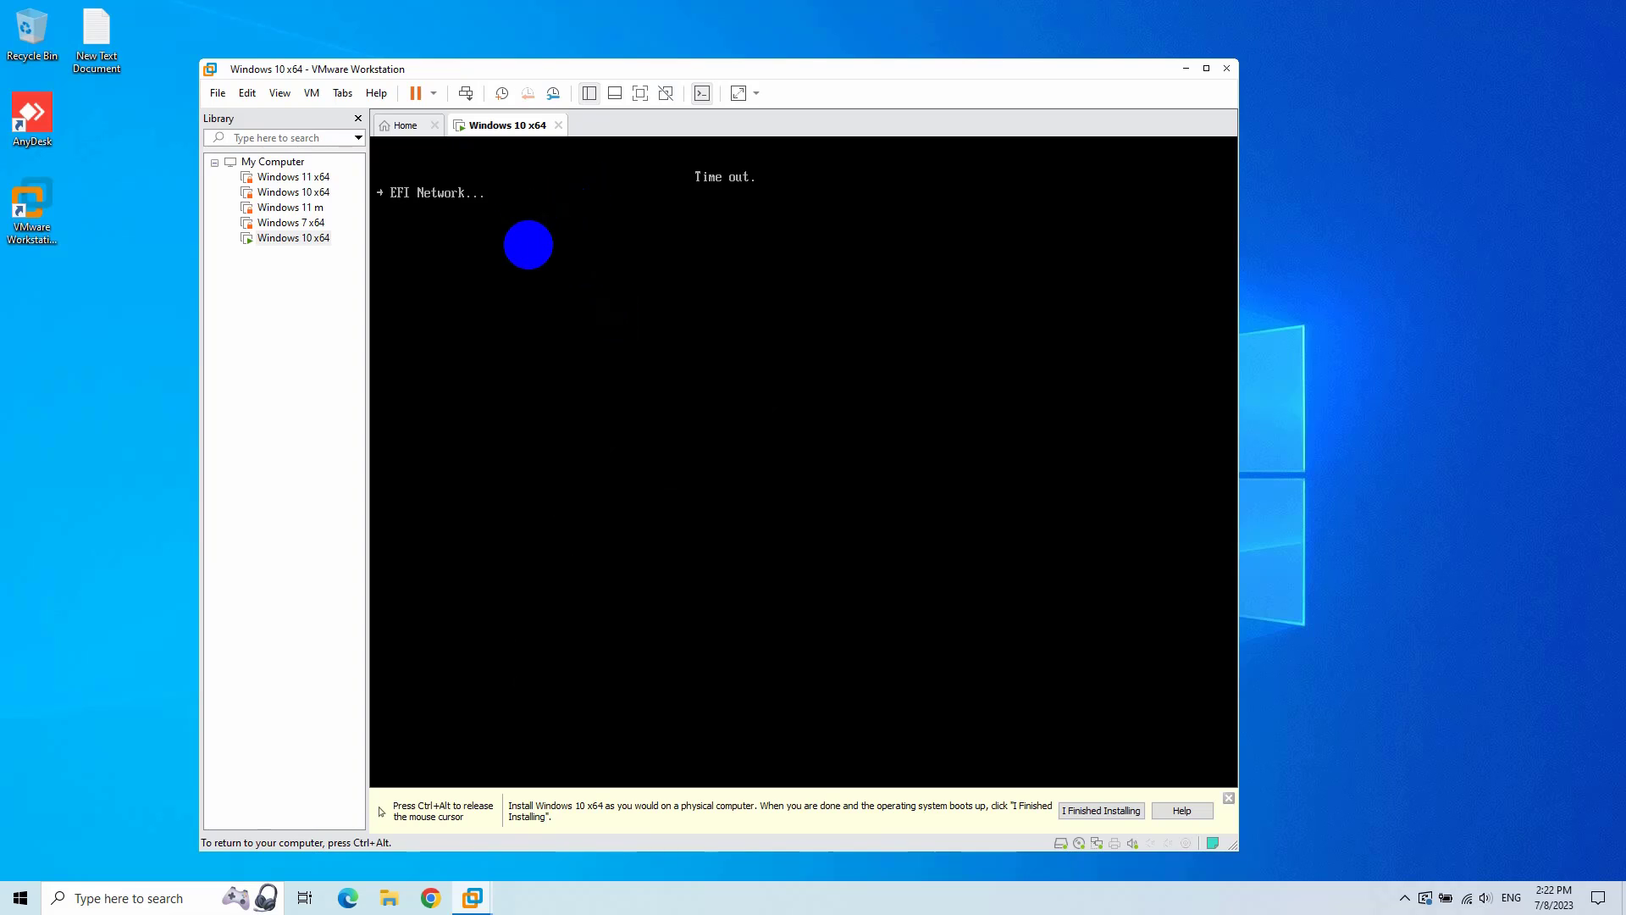
key(ctrl+alt)
Step: Reset the running virtual machine and boot it from the CD or DVD
click(432, 95)
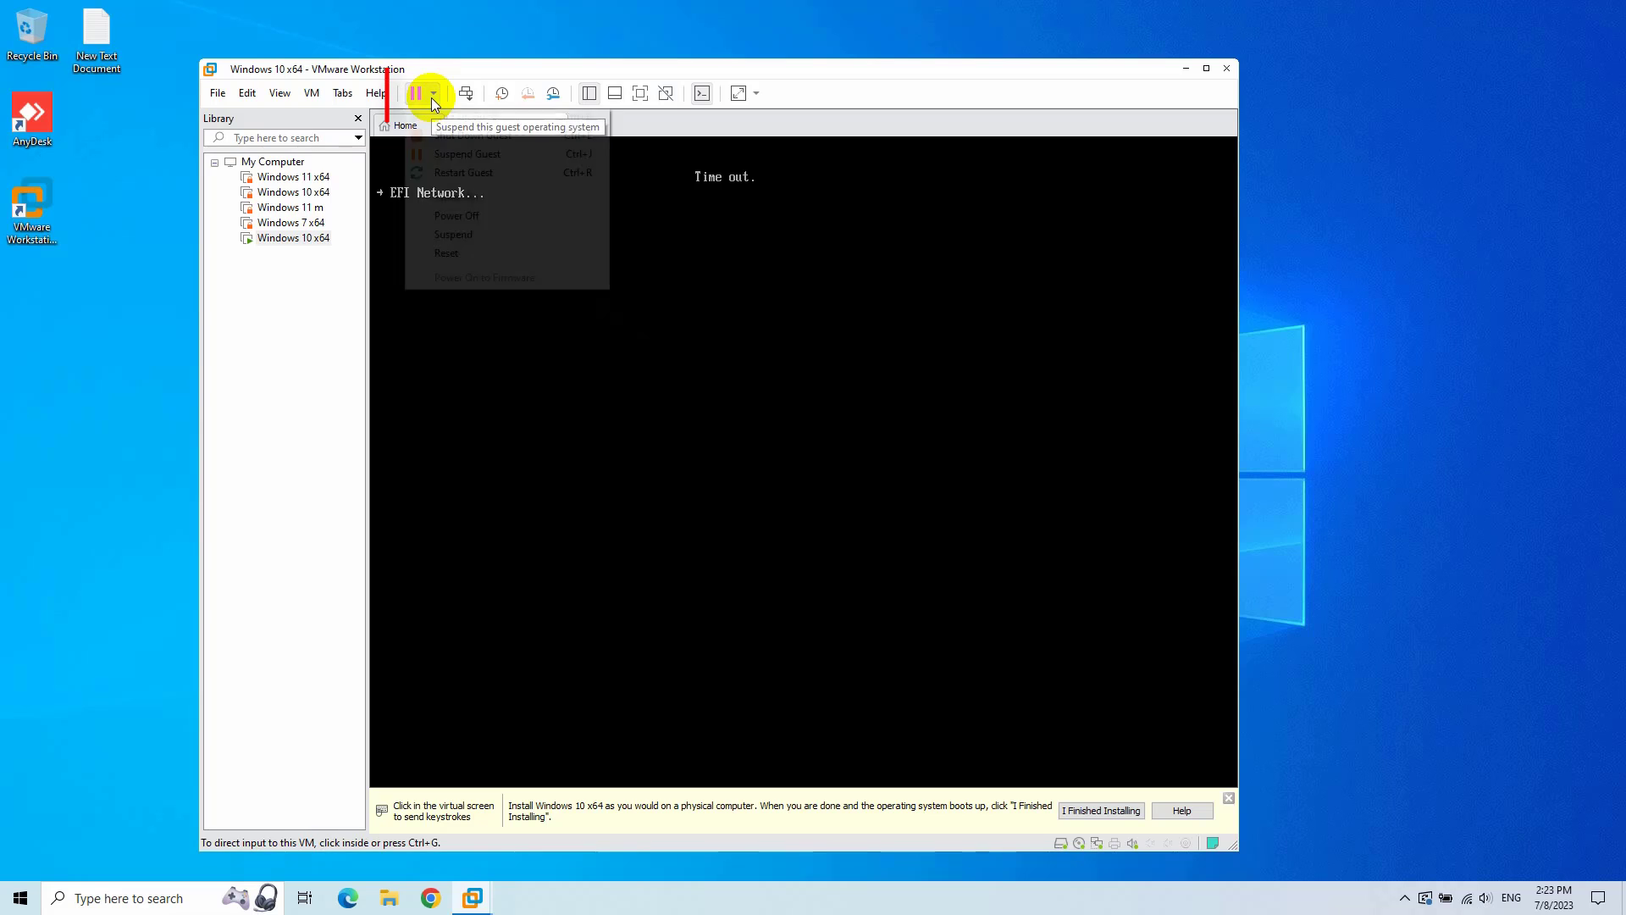
click(455, 252)
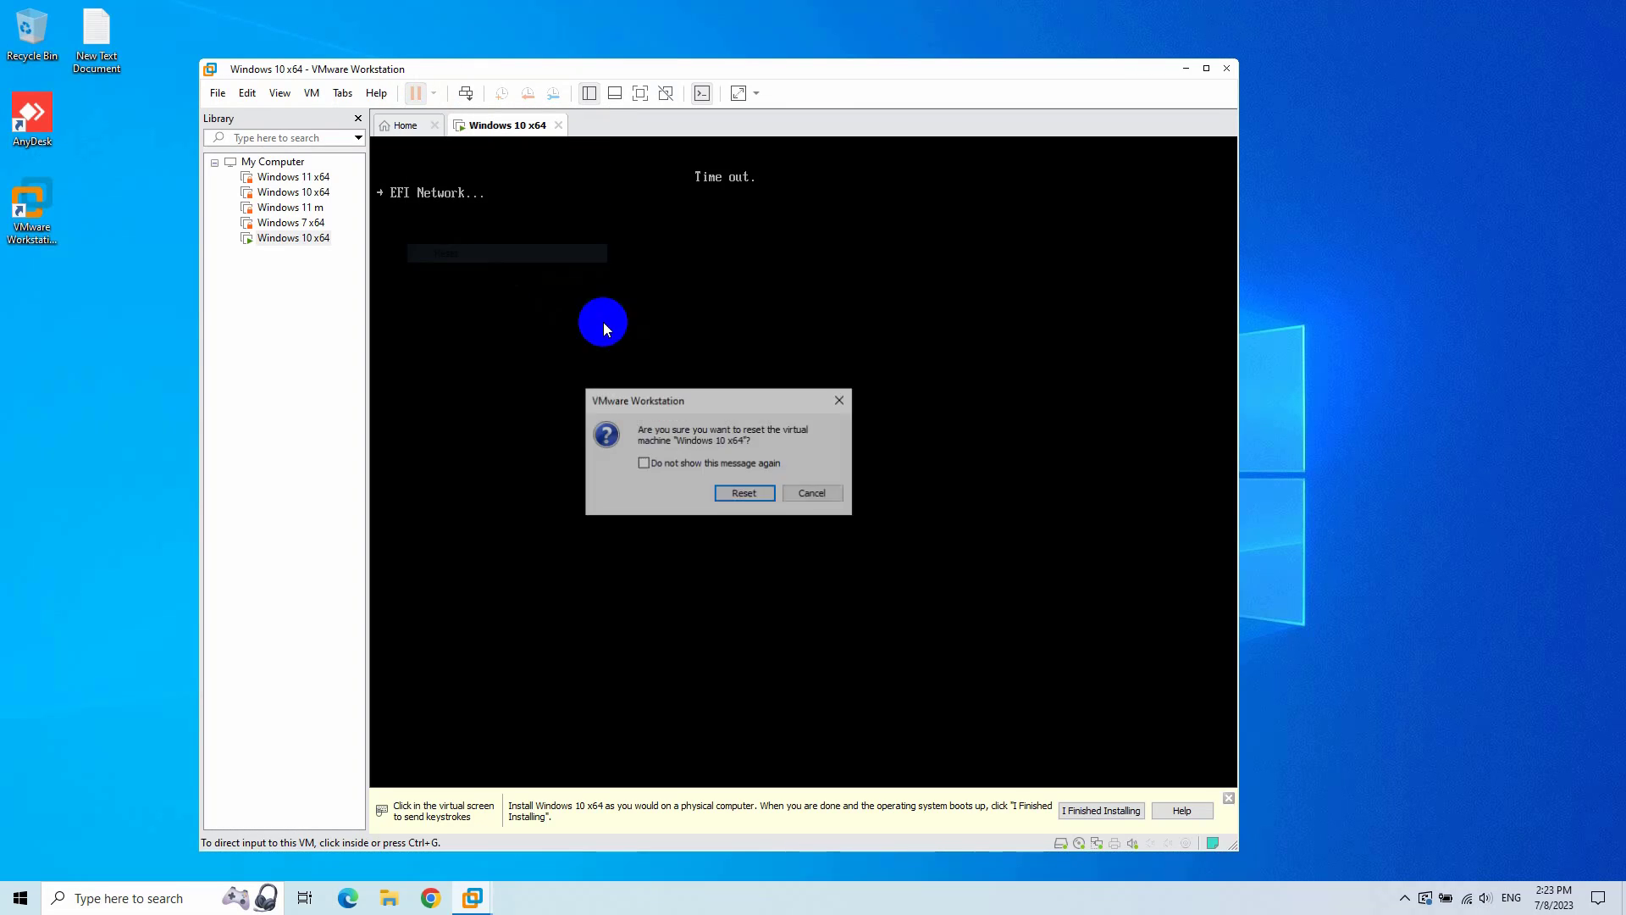
click(758, 494)
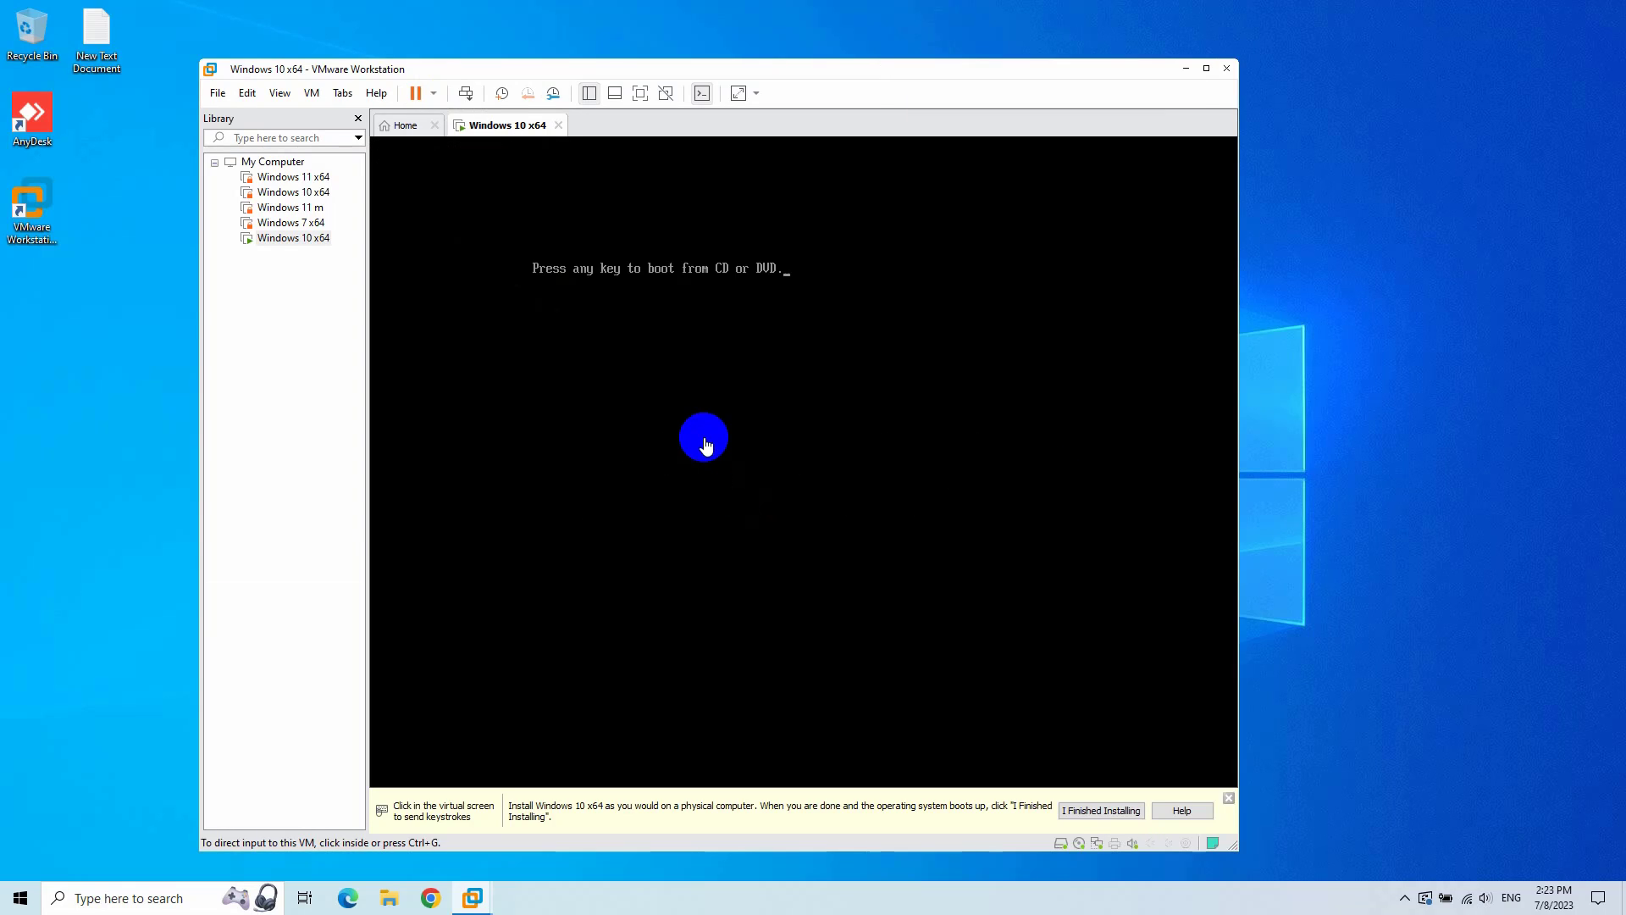
click(705, 443)
key(Return)
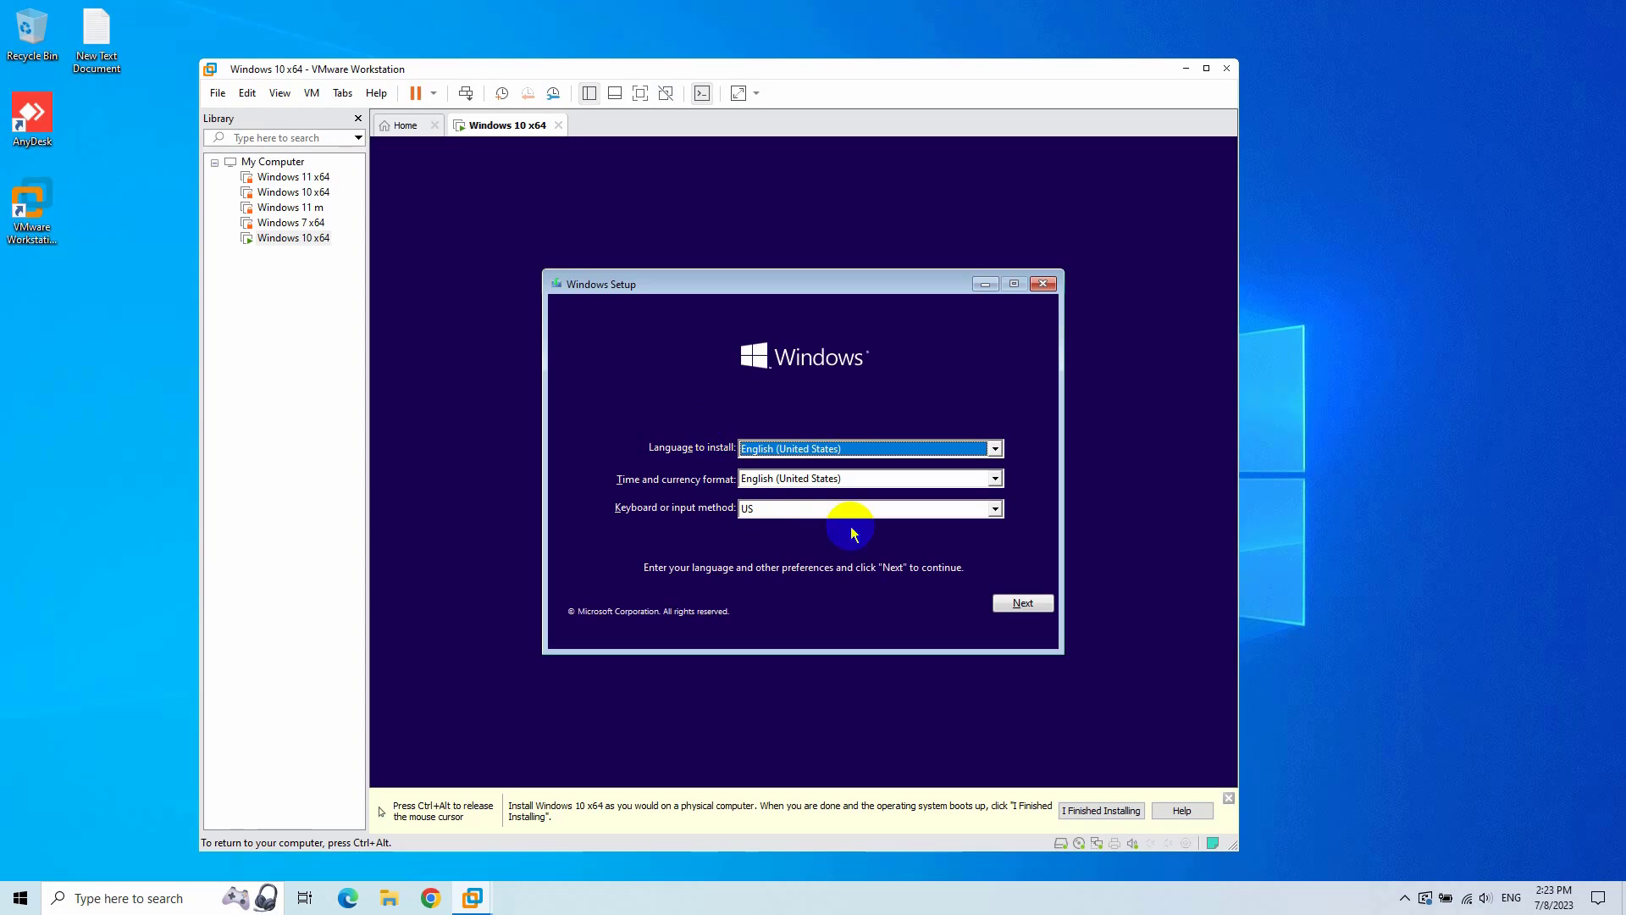
Step: Start Windows Setup with English (United States) and US keyboard, and select Windows 10 Pro without a product key
click(1015, 604)
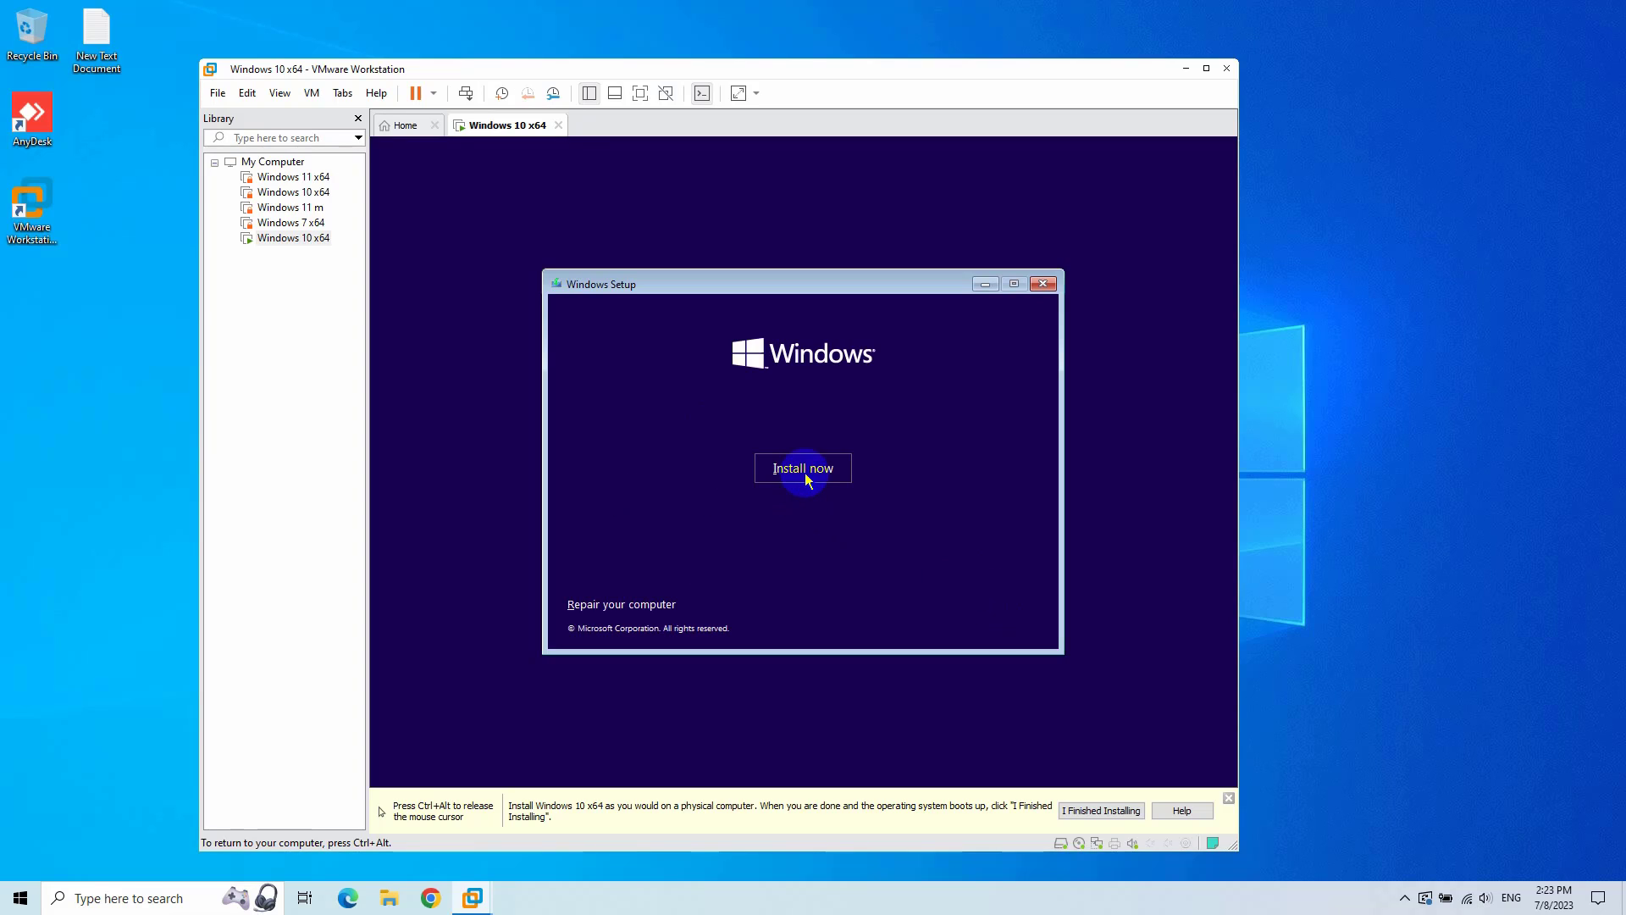
click(805, 471)
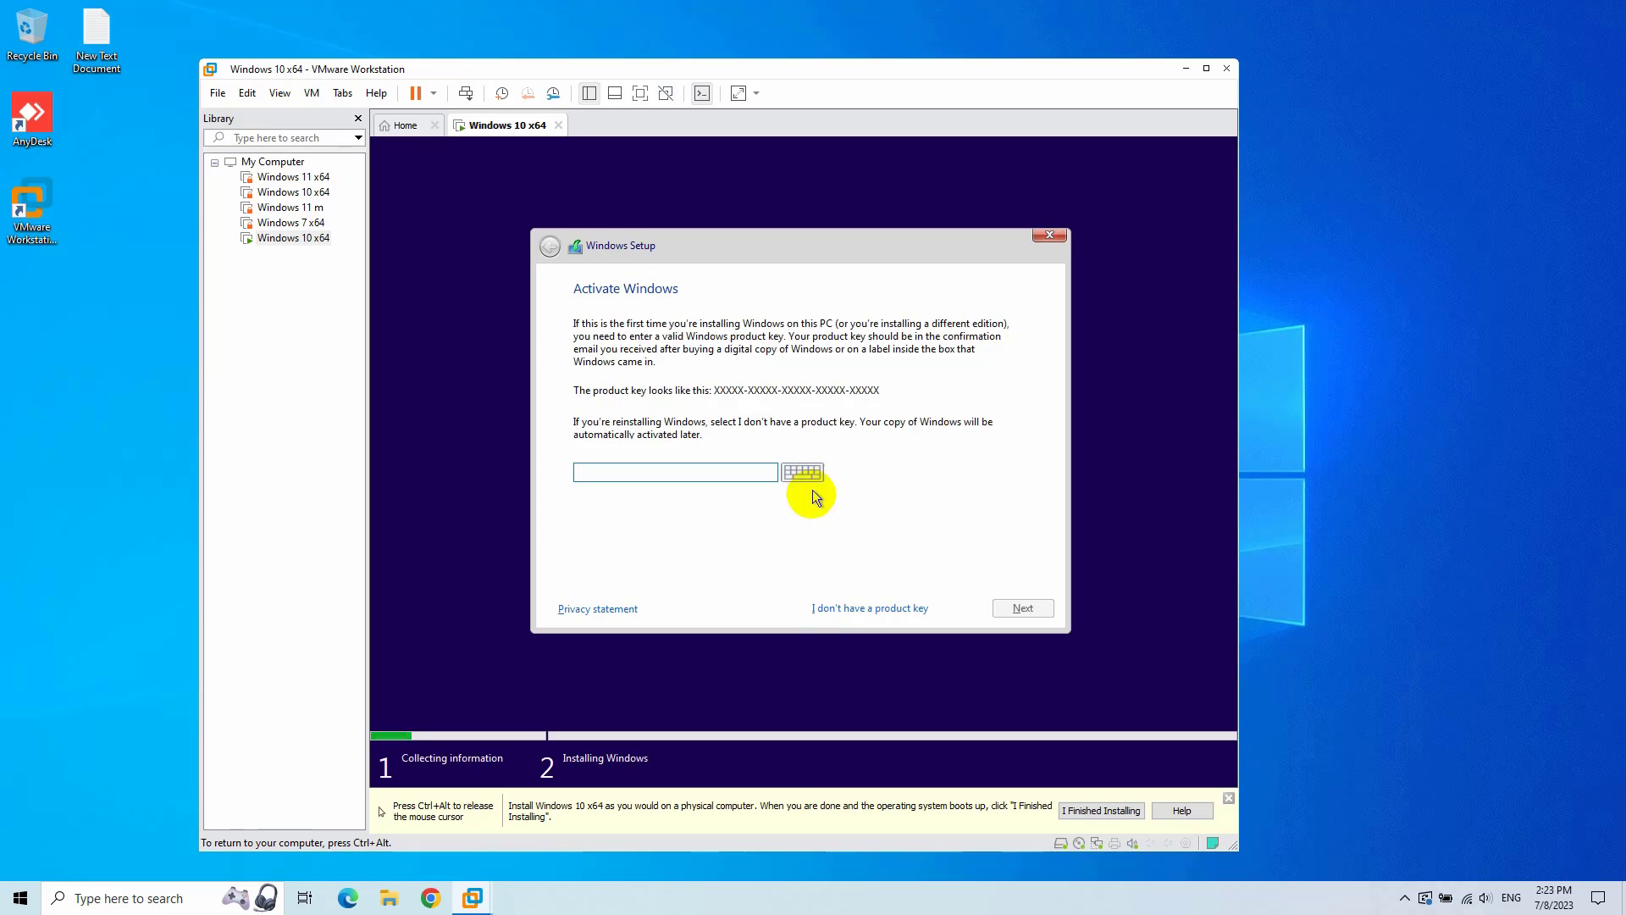
click(827, 609)
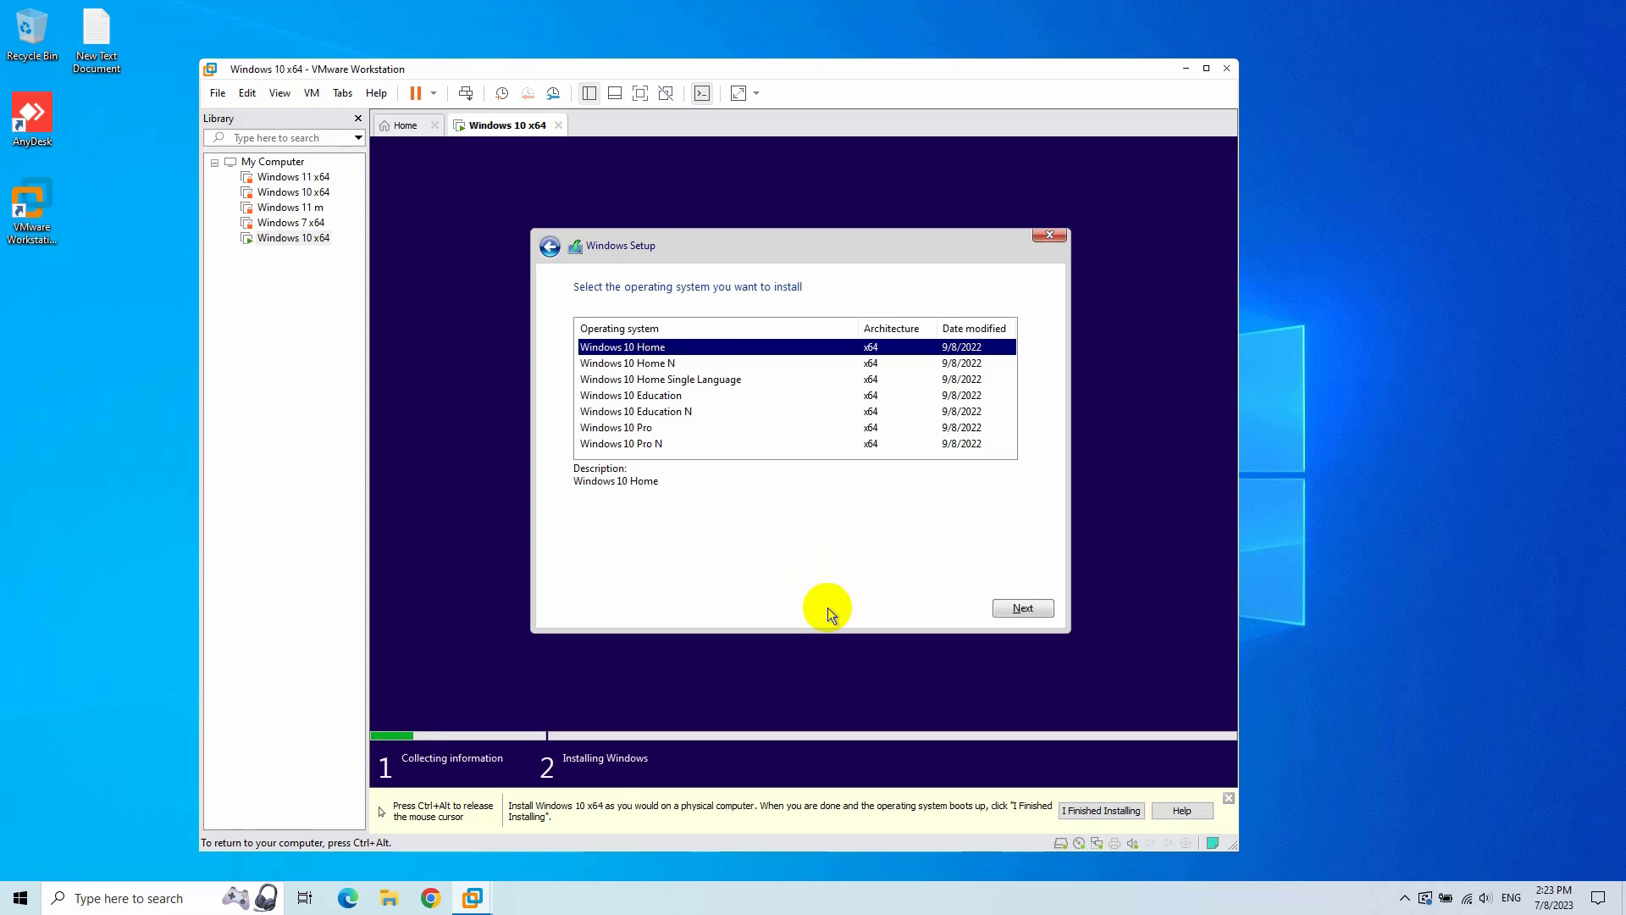
click(733, 427)
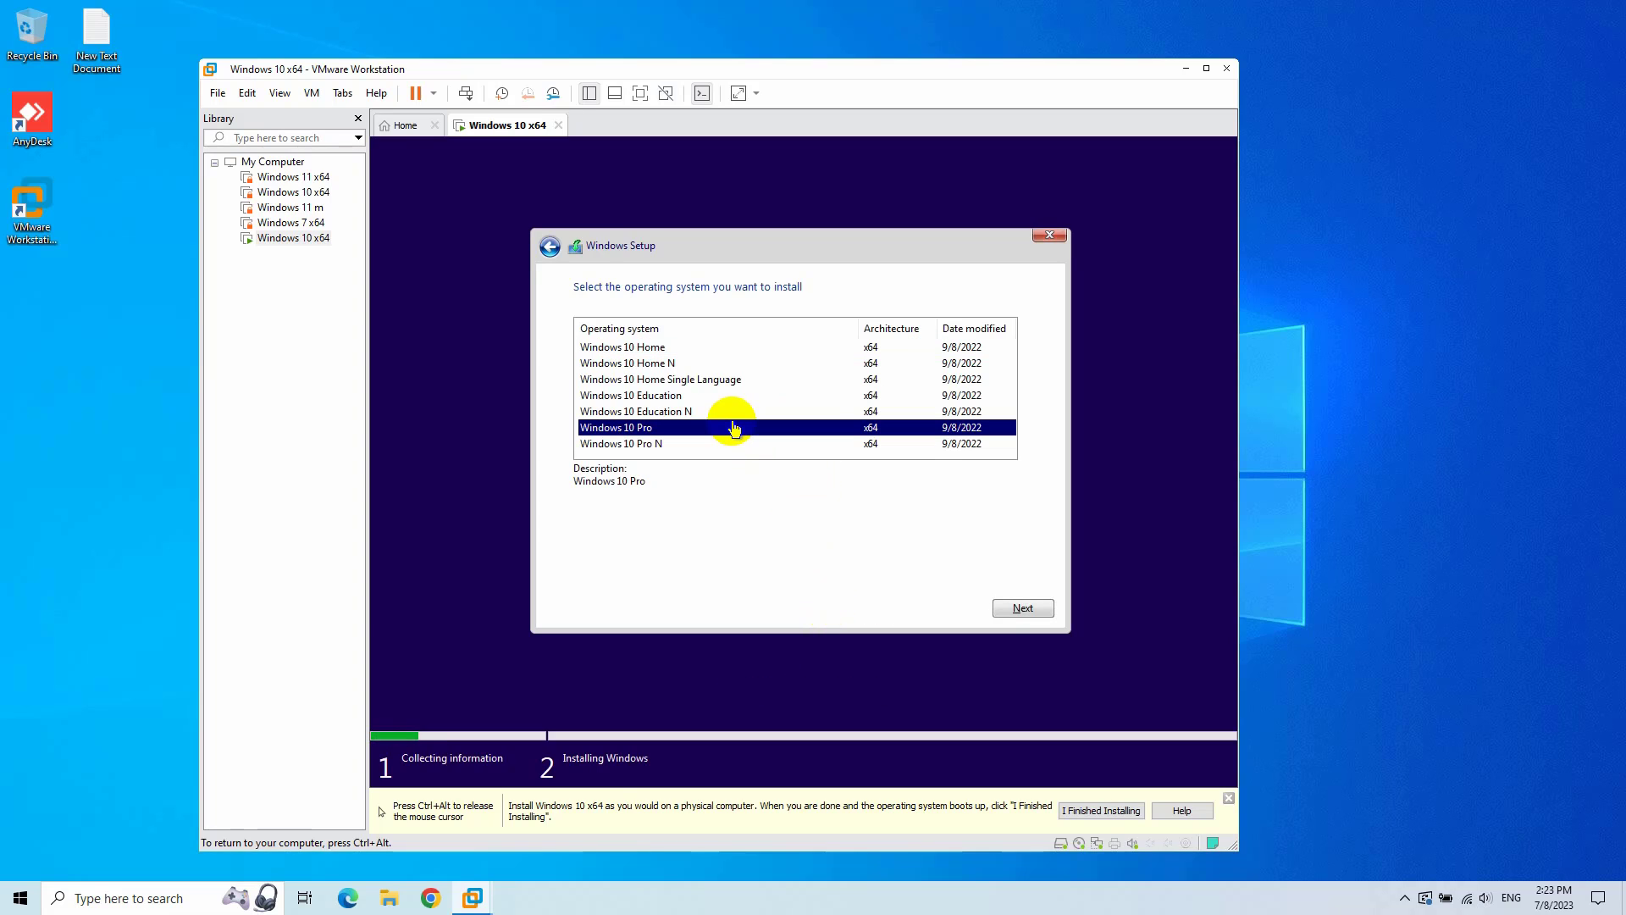
click(996, 608)
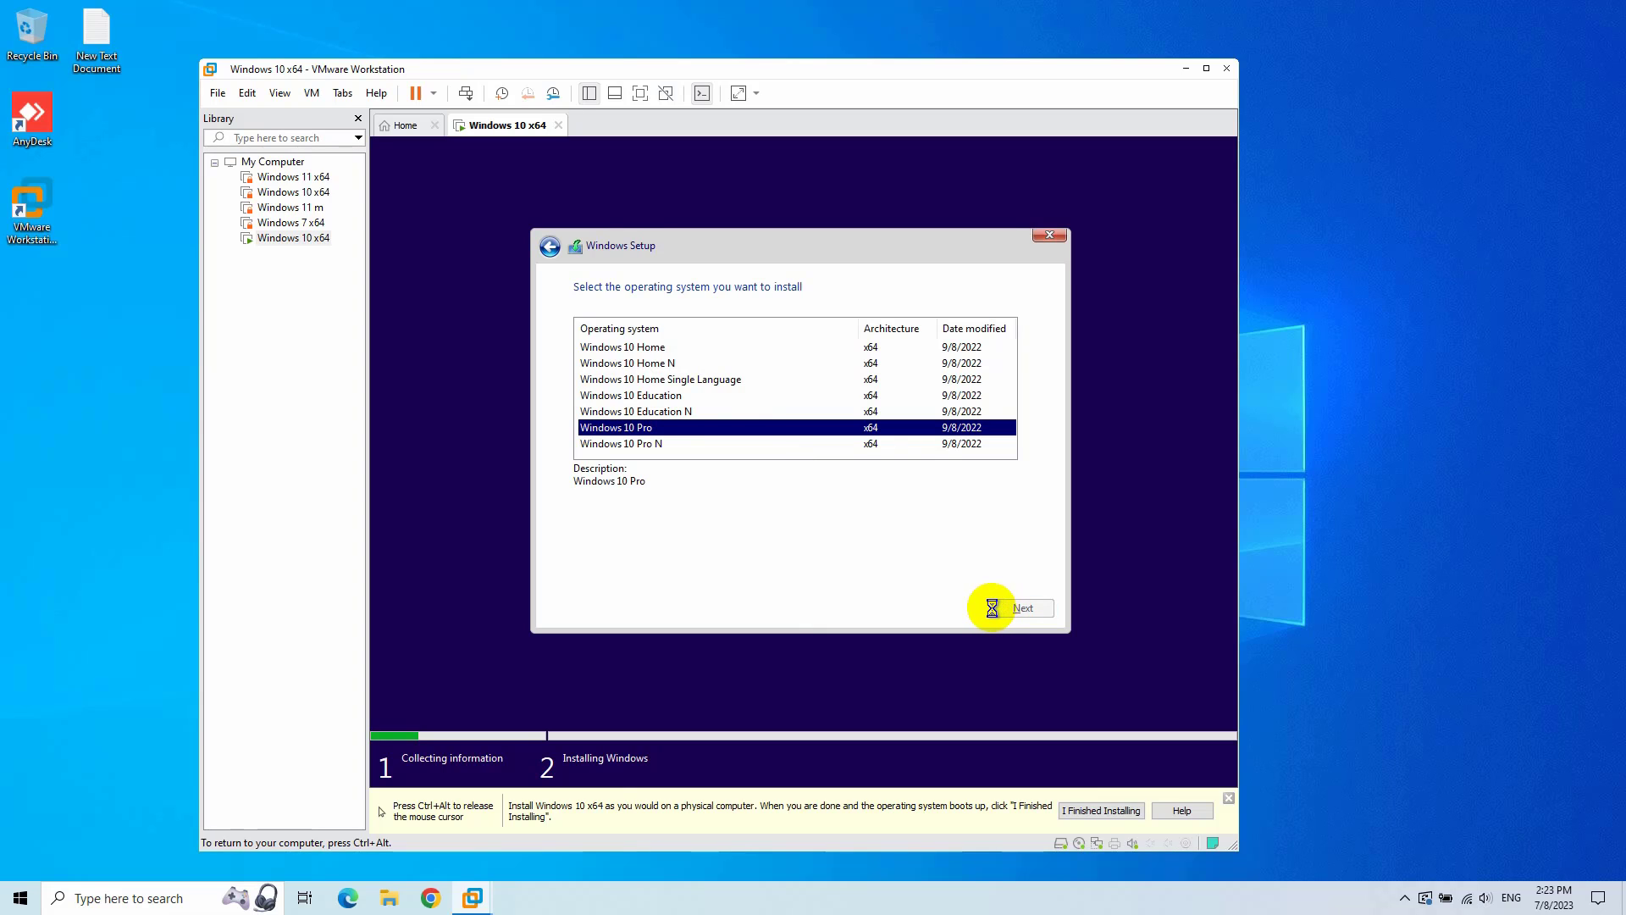
Step: Accept the license terms and run a custom installation of Windows on Drive 0 Unallocated Space
click(627, 572)
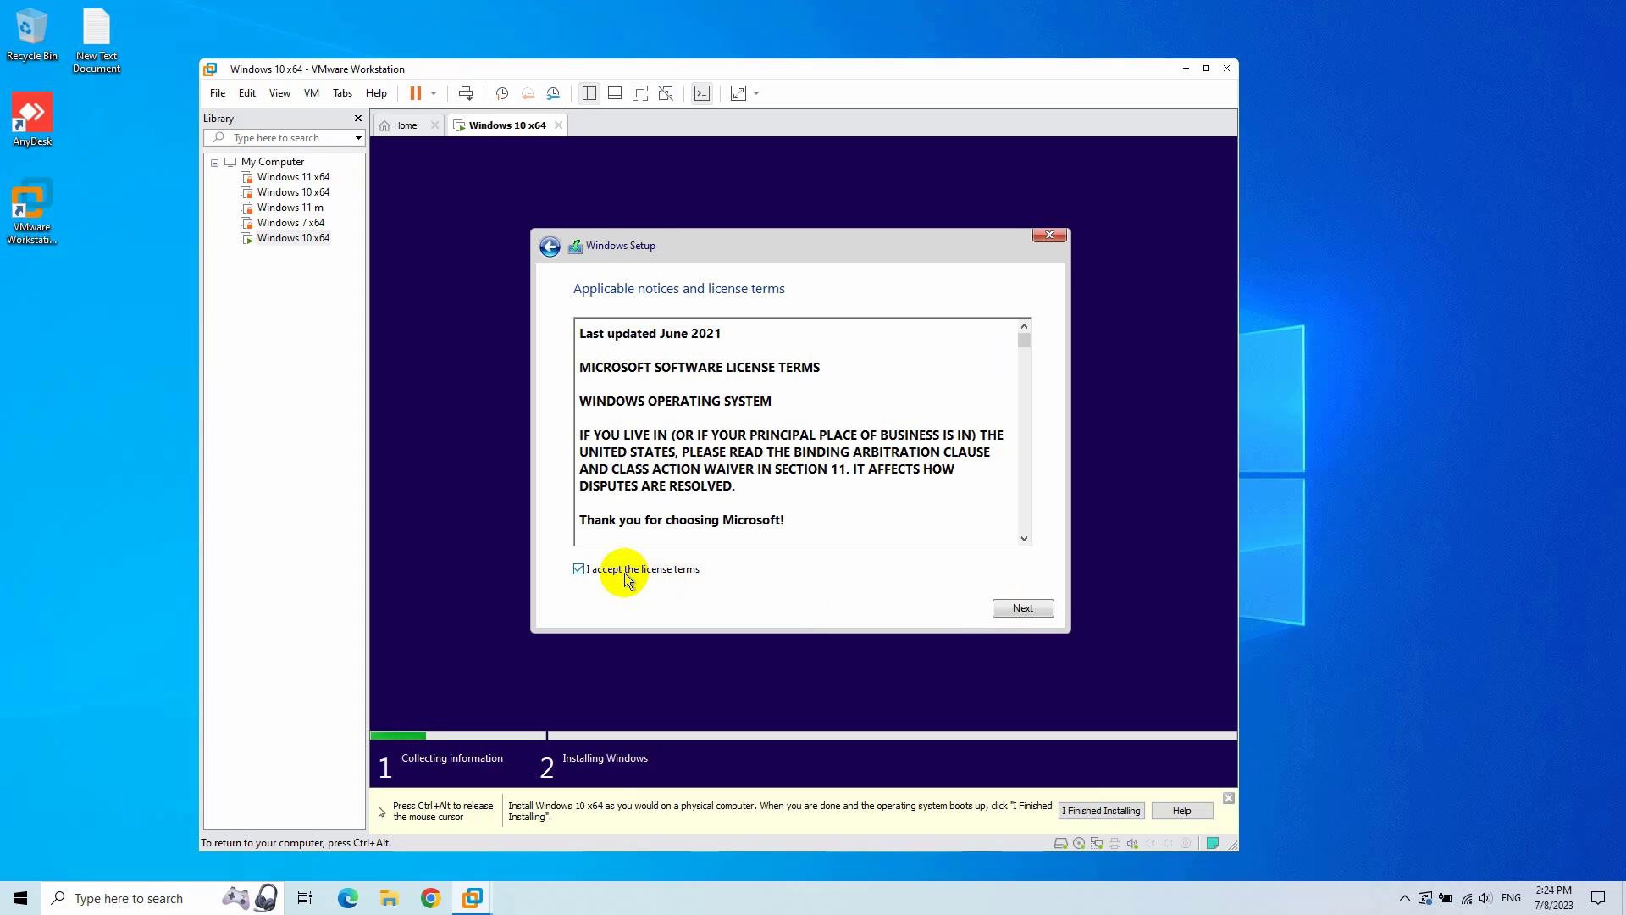
click(1020, 608)
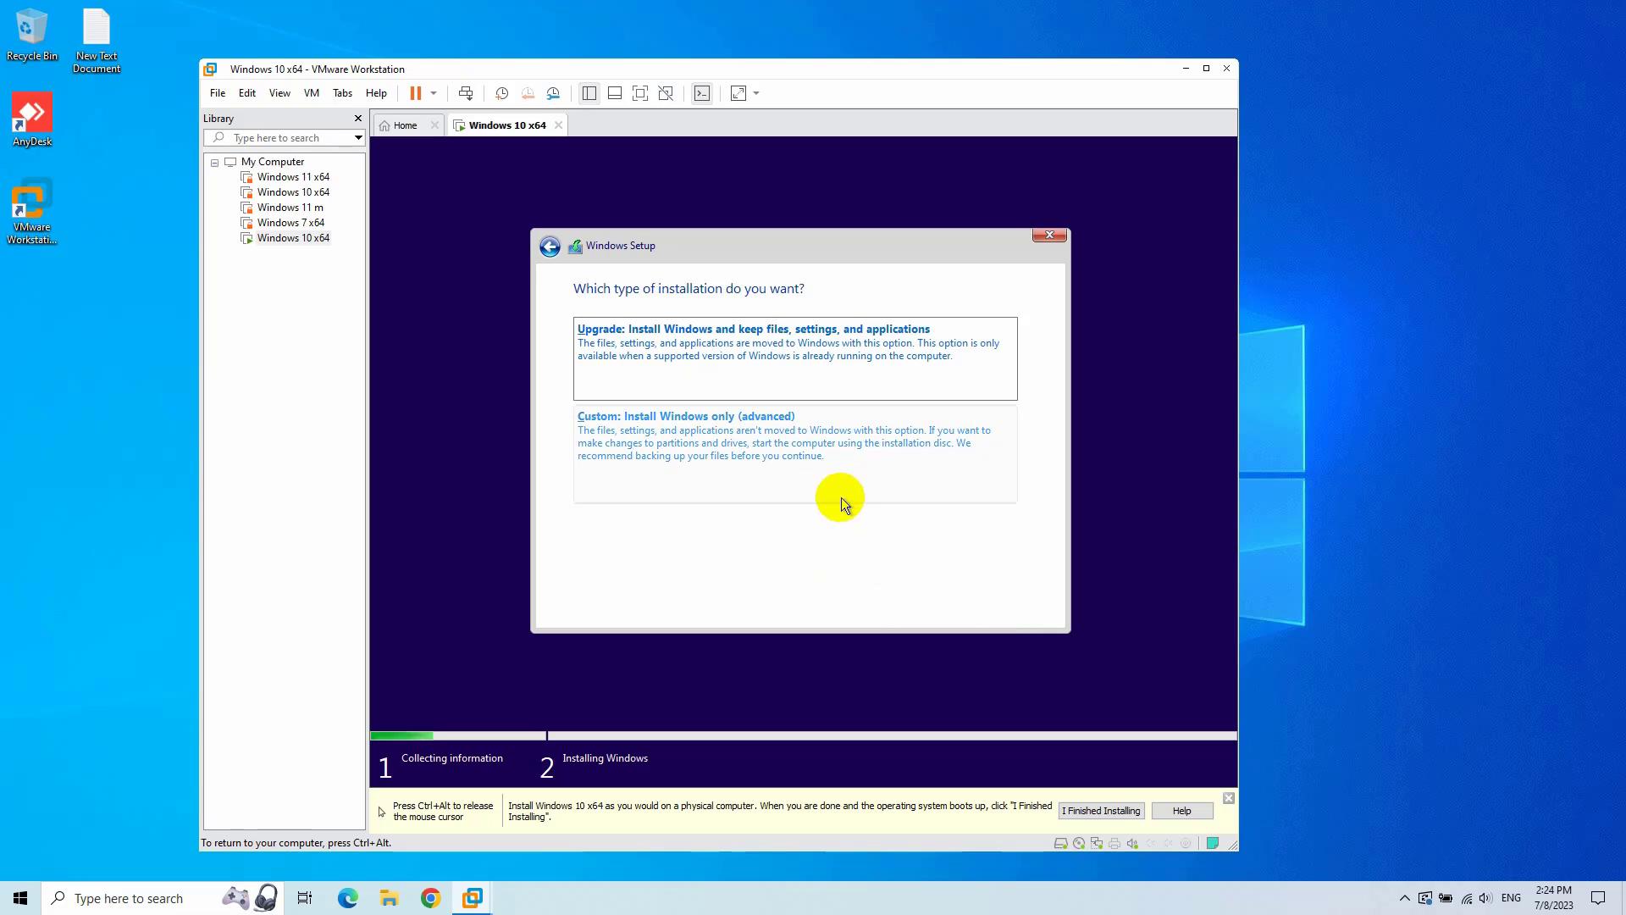
click(791, 454)
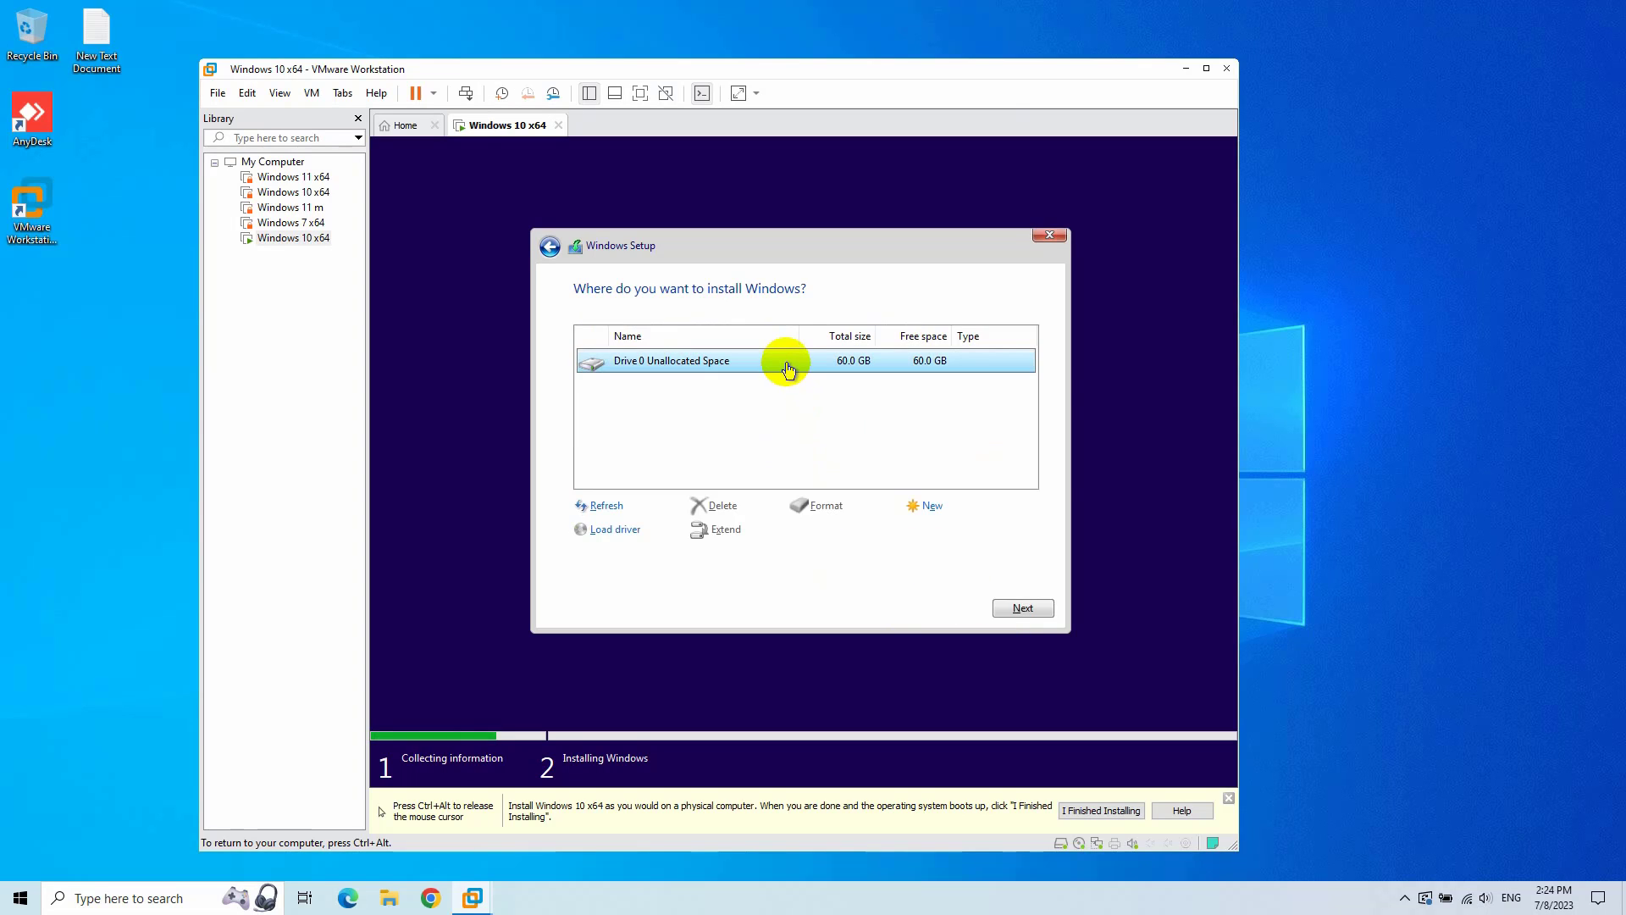
click(1021, 609)
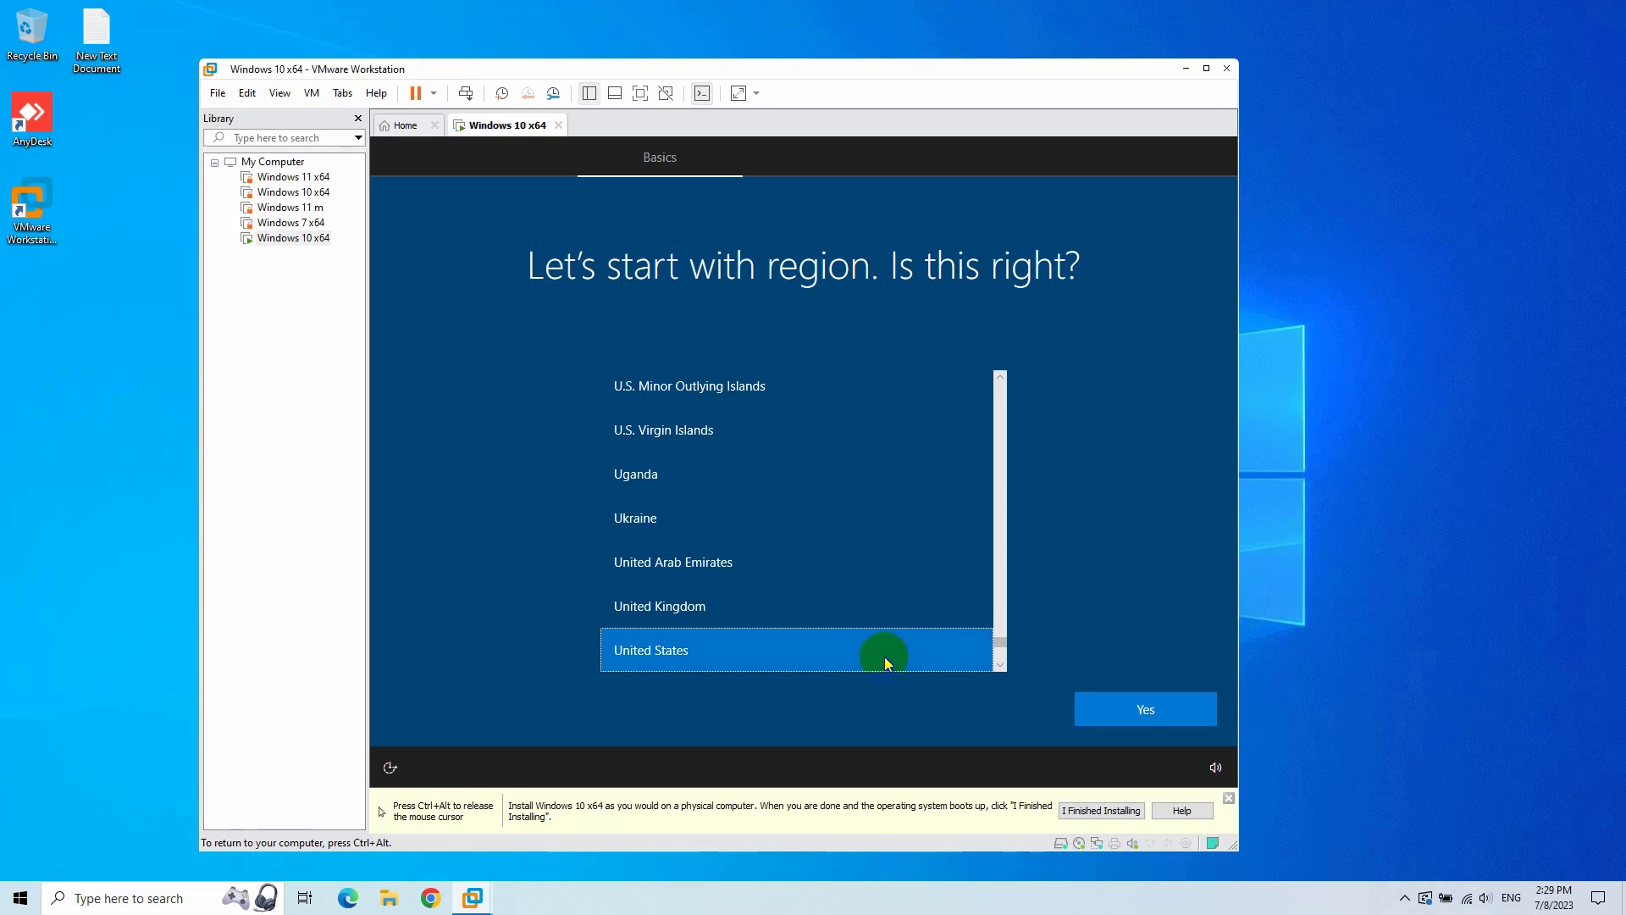
Step: Confirm United States as the region and US as the keyboard layout
click(1135, 713)
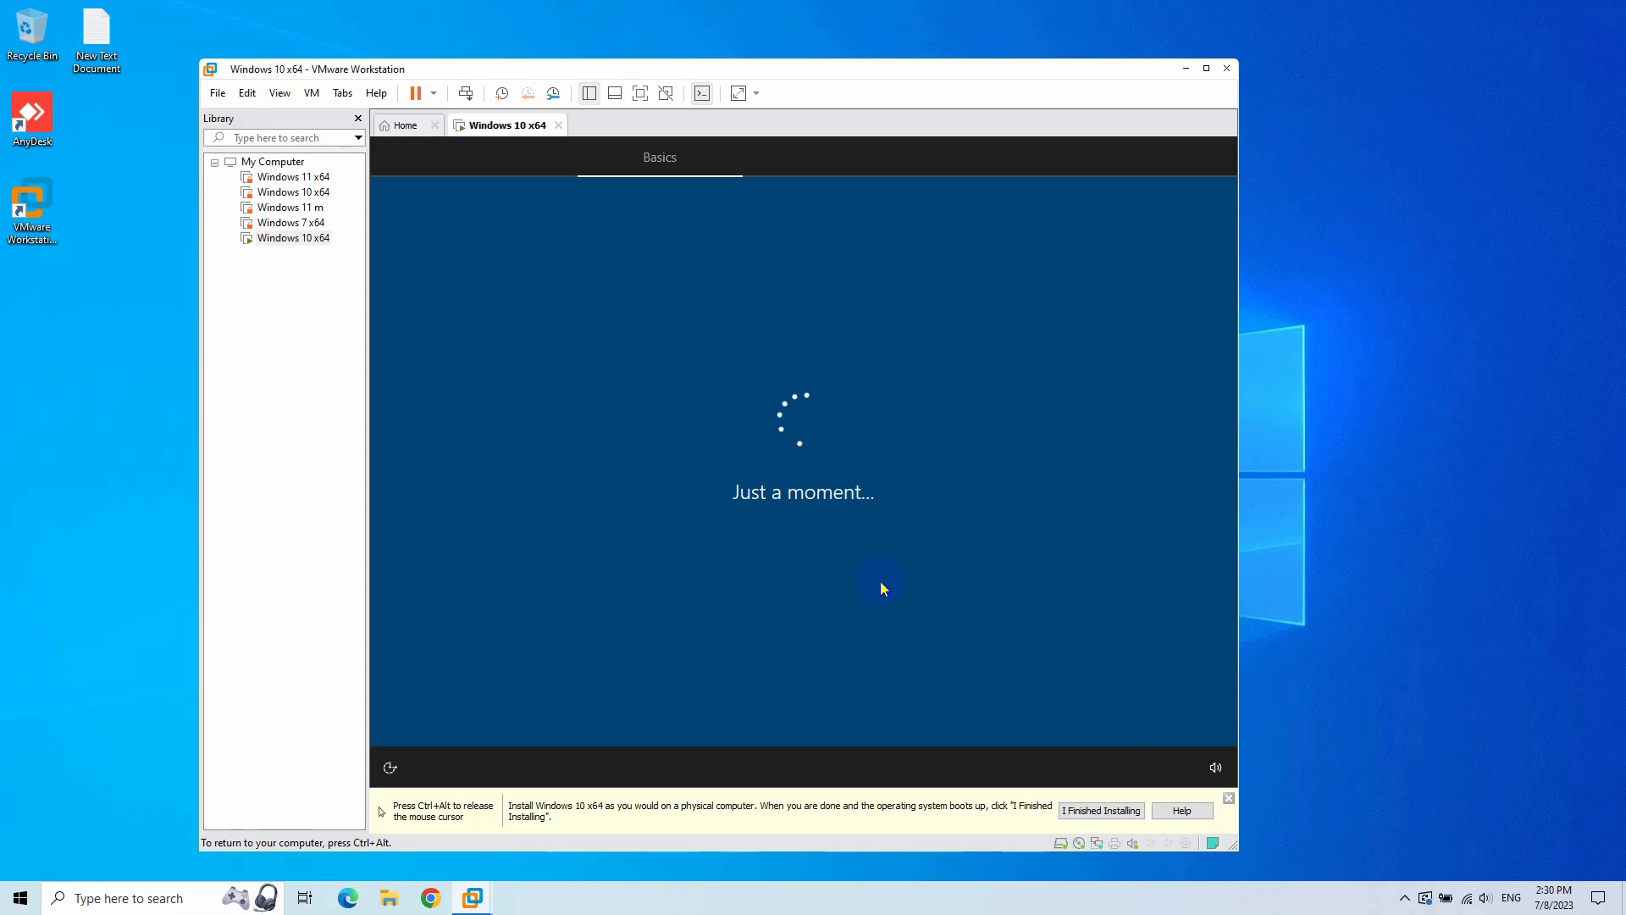
click(1112, 711)
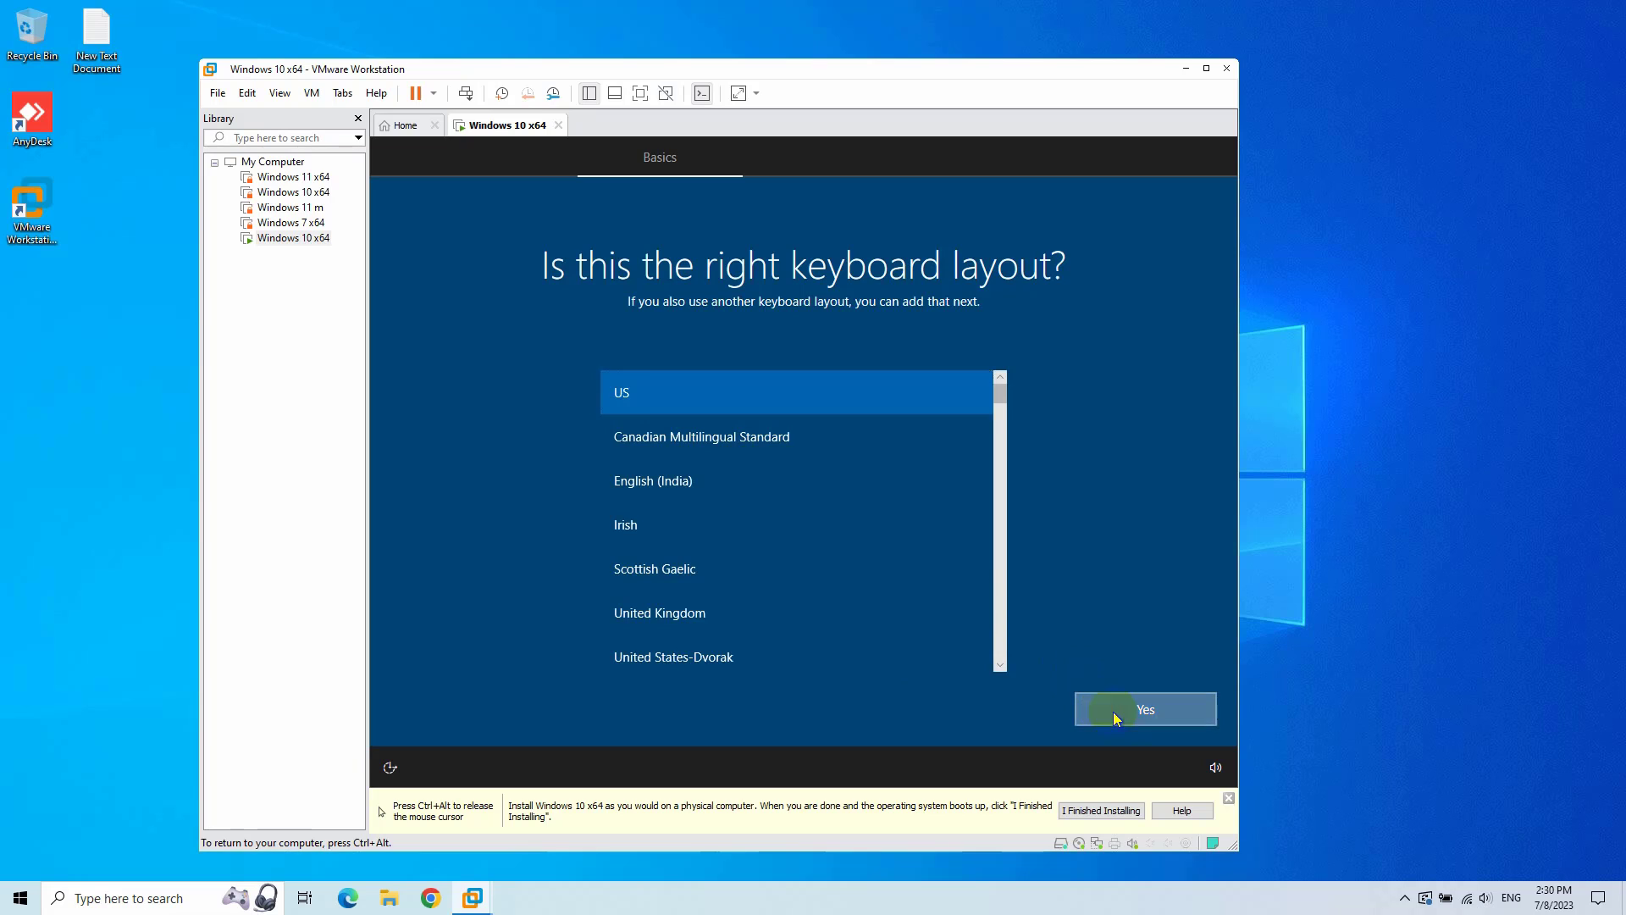
click(1112, 713)
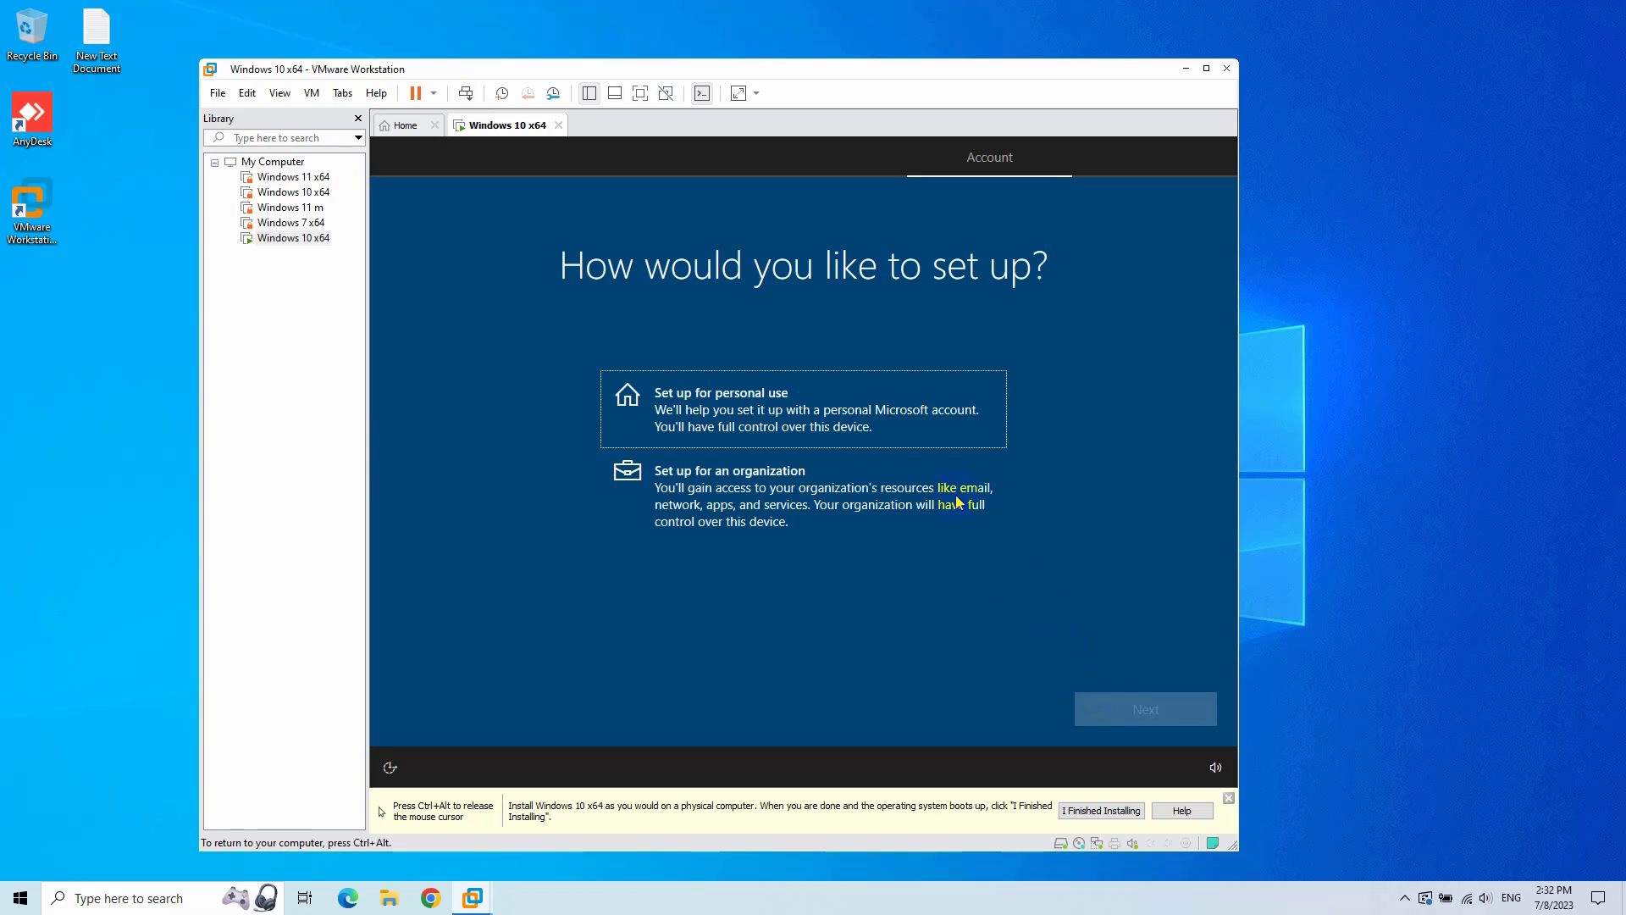
Step: Set up the device for personal use with an offline account and the limited experience
click(843, 424)
click(1120, 708)
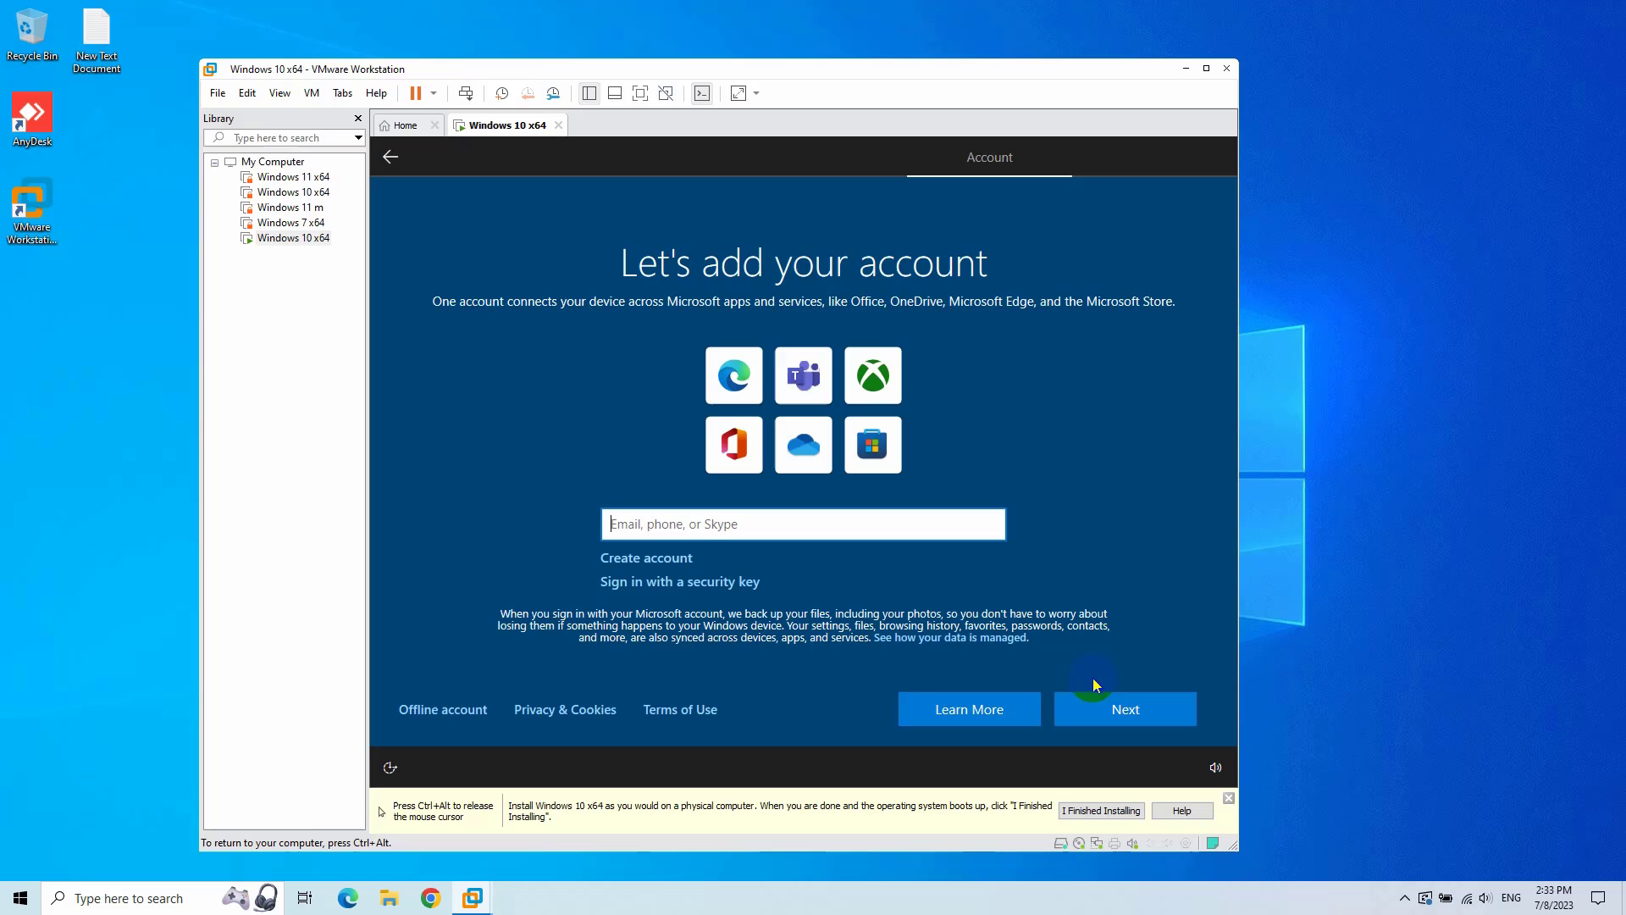
click(471, 709)
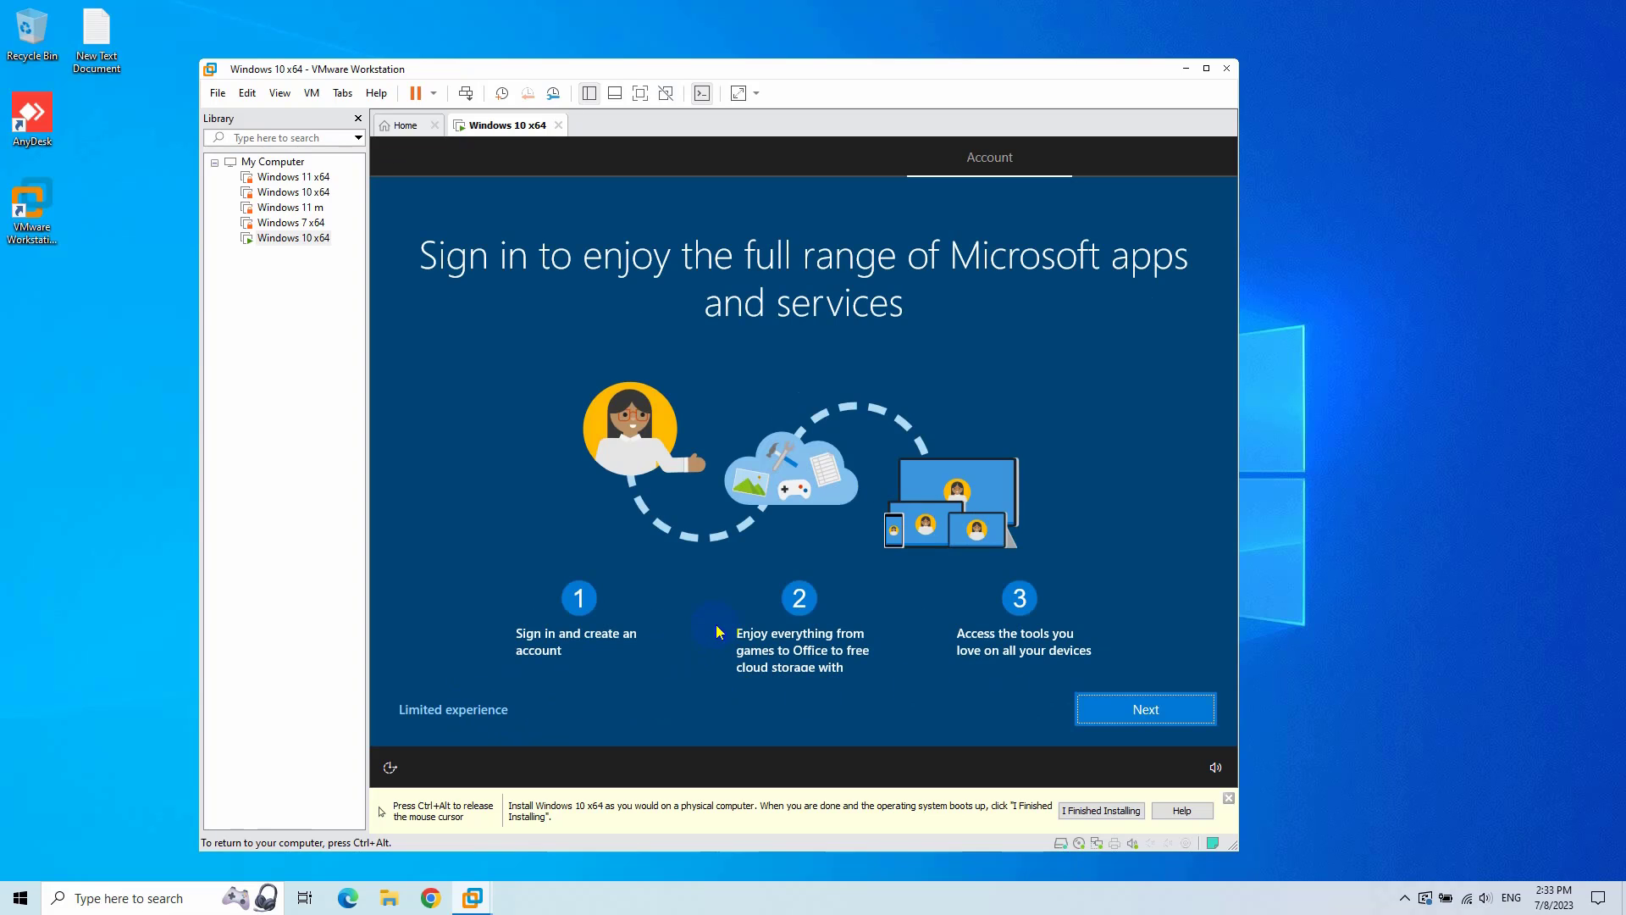
click(471, 708)
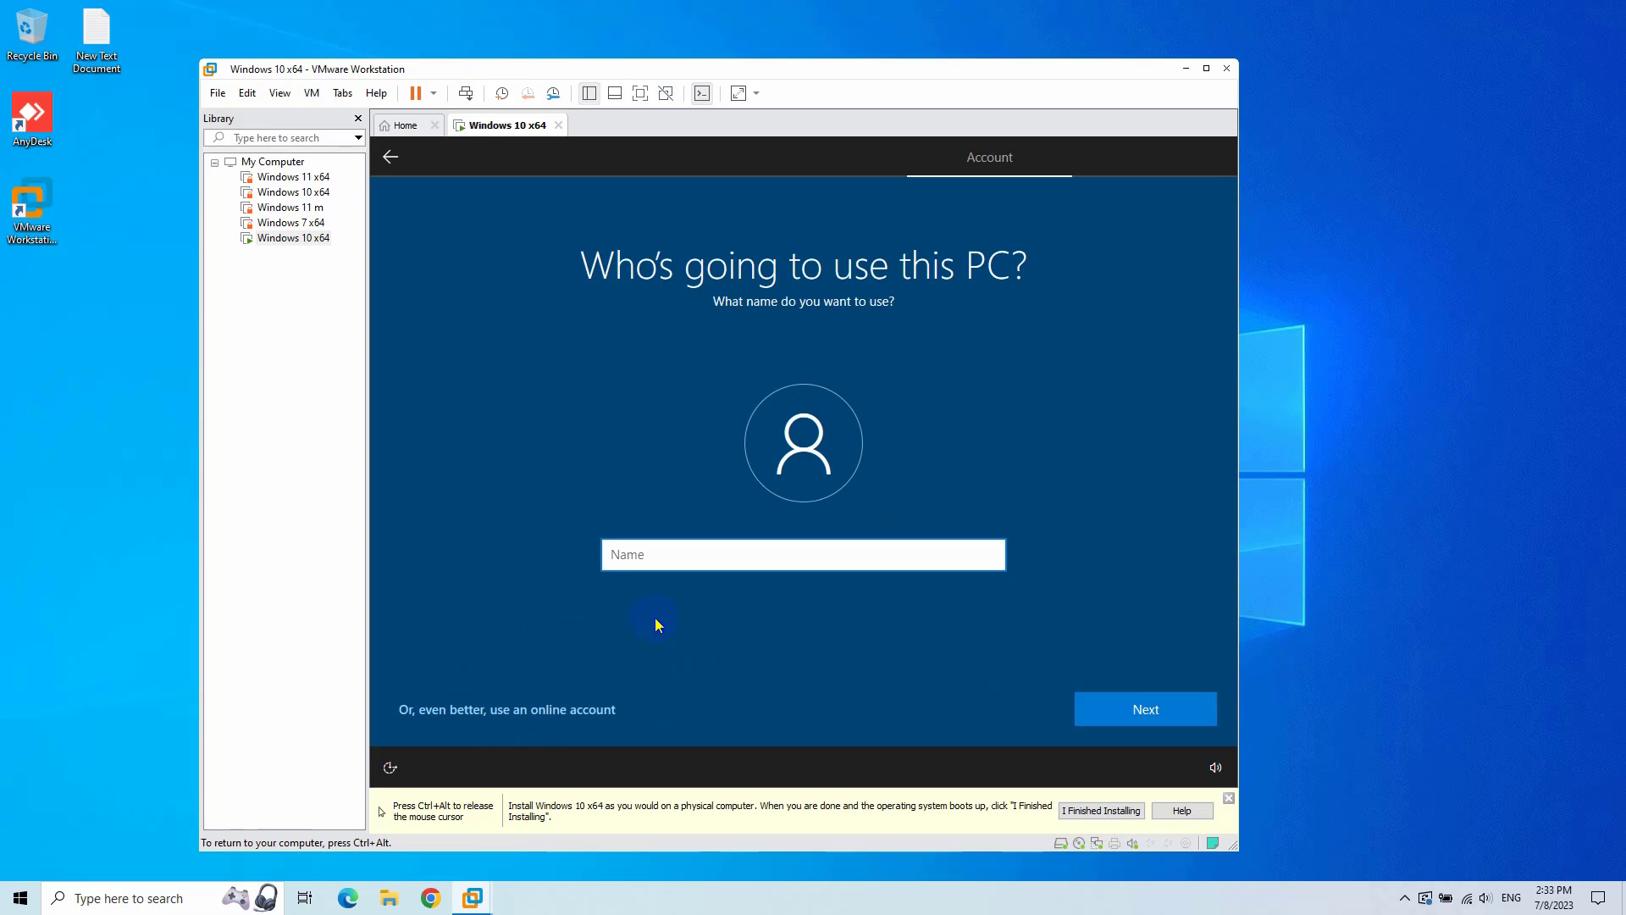
Step: Enter the PC user's name and accept the default privacy settings to finish the Windows setup
text(MA)
click(1084, 714)
click(1092, 718)
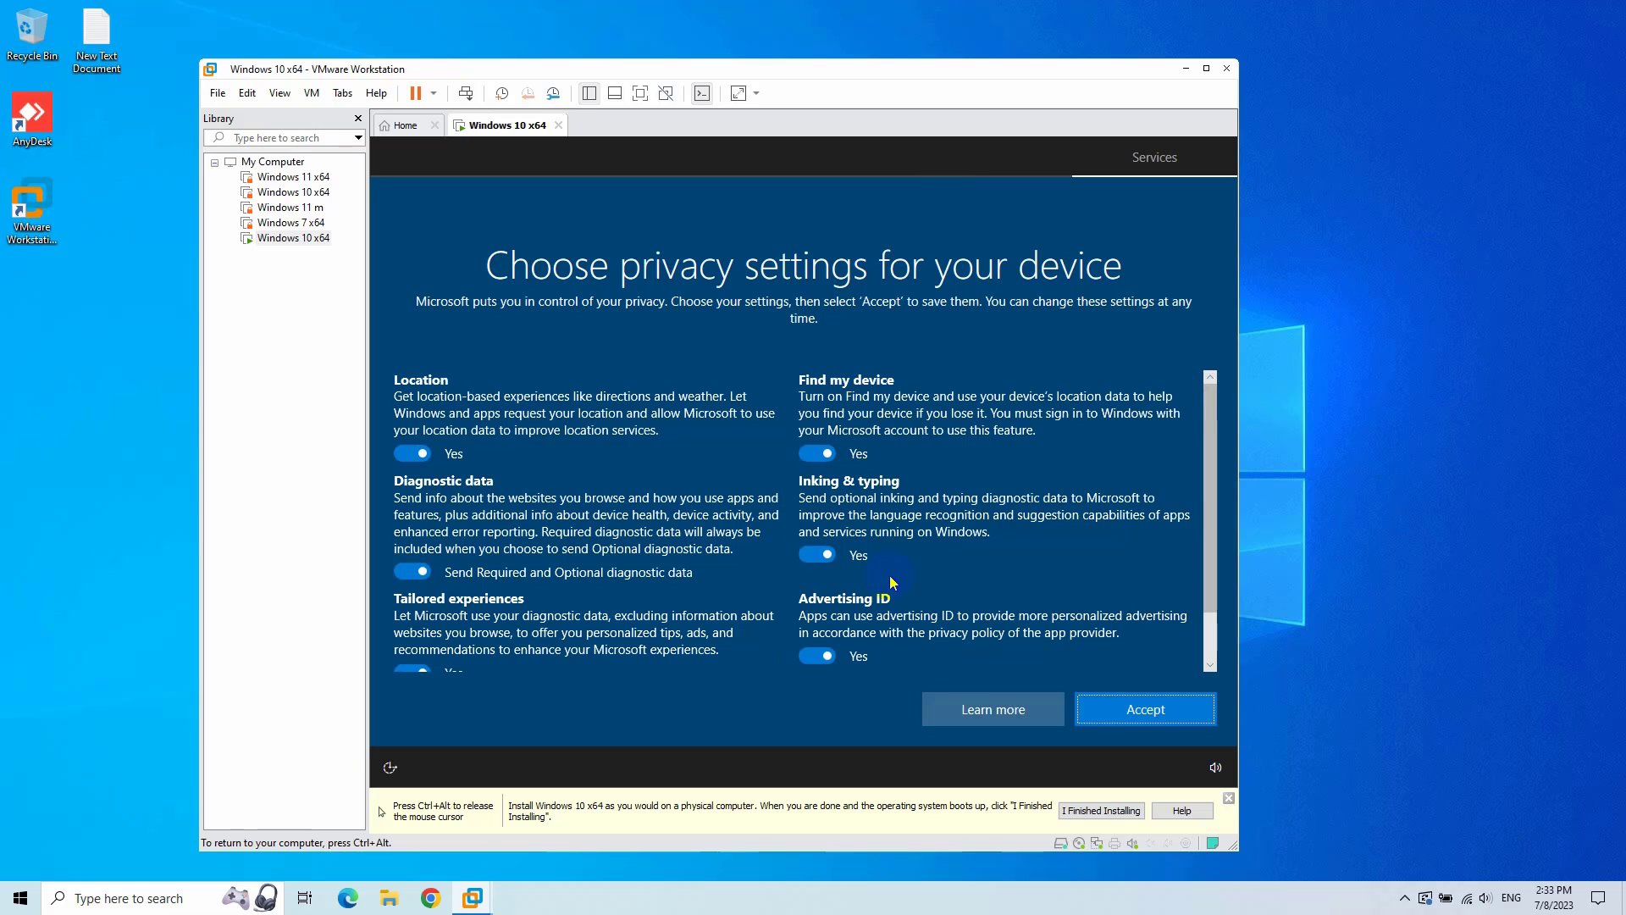
click(1108, 714)
click(1004, 714)
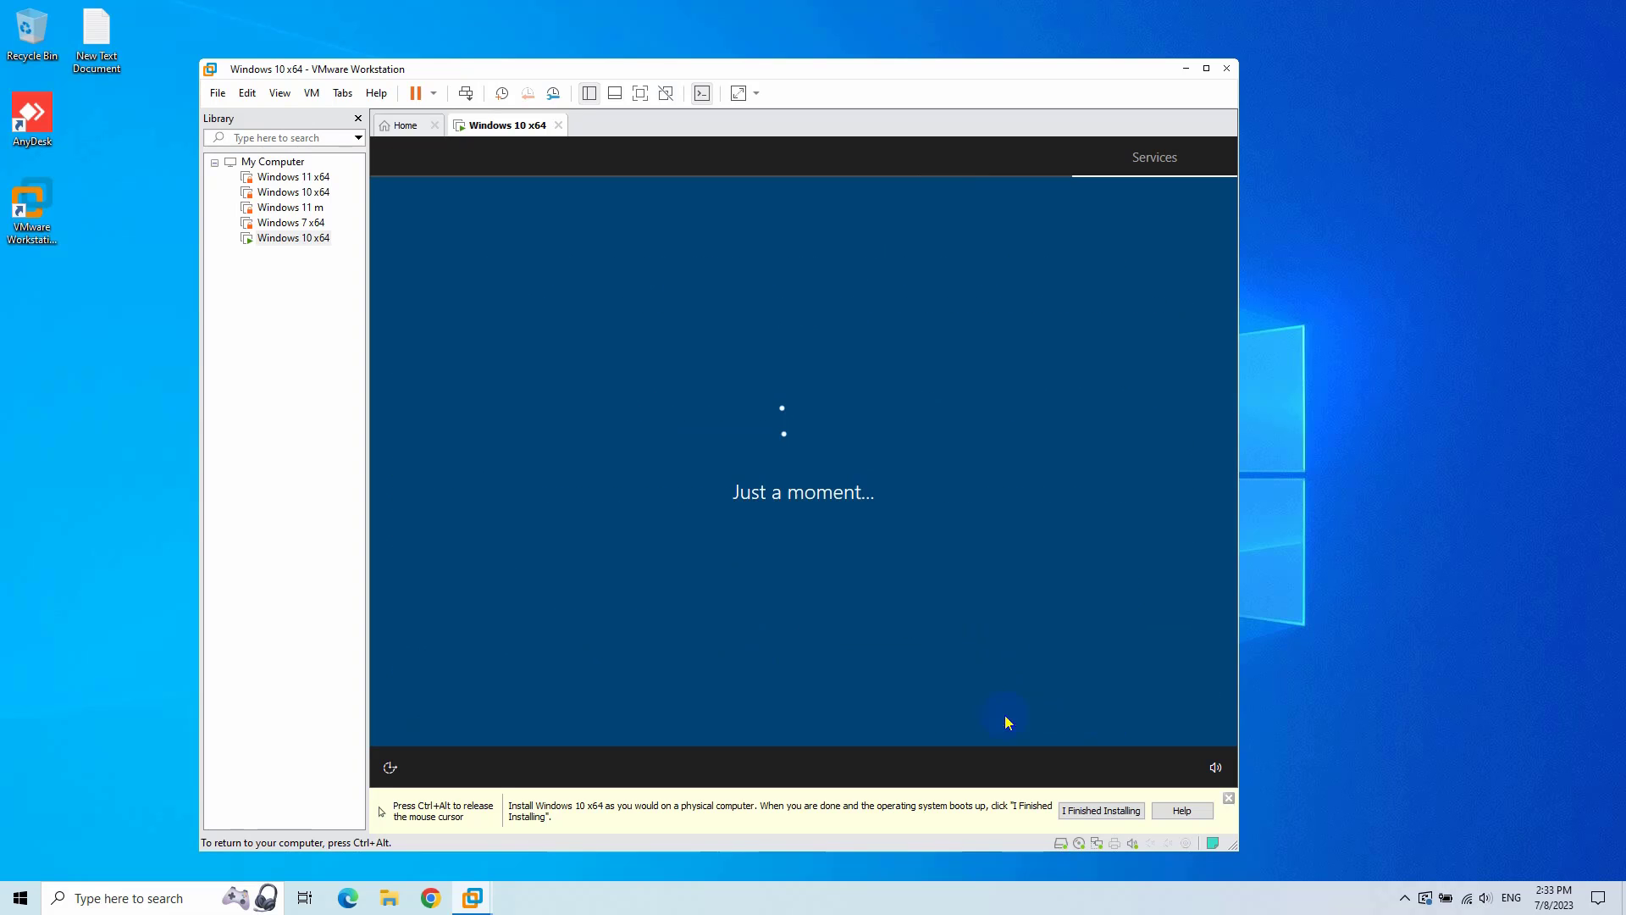
click(1005, 715)
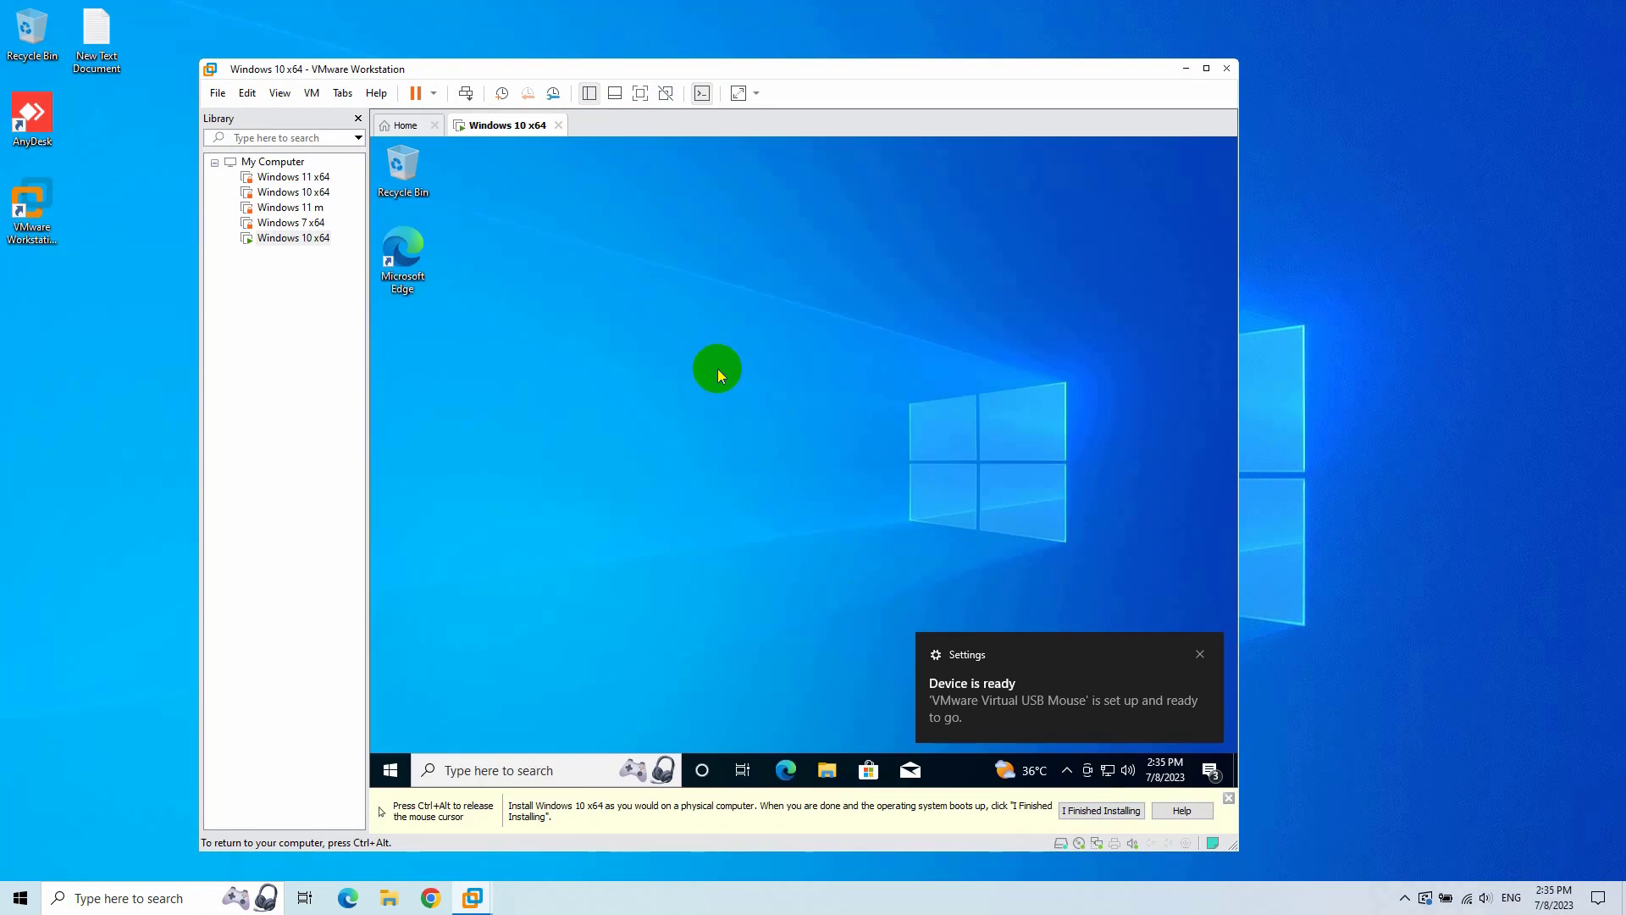
Step: Go through the Microsoft Edge welcome pages on the new desktop without importing browsing data from Google
right_click(719, 368)
click(604, 275)
click(559, 644)
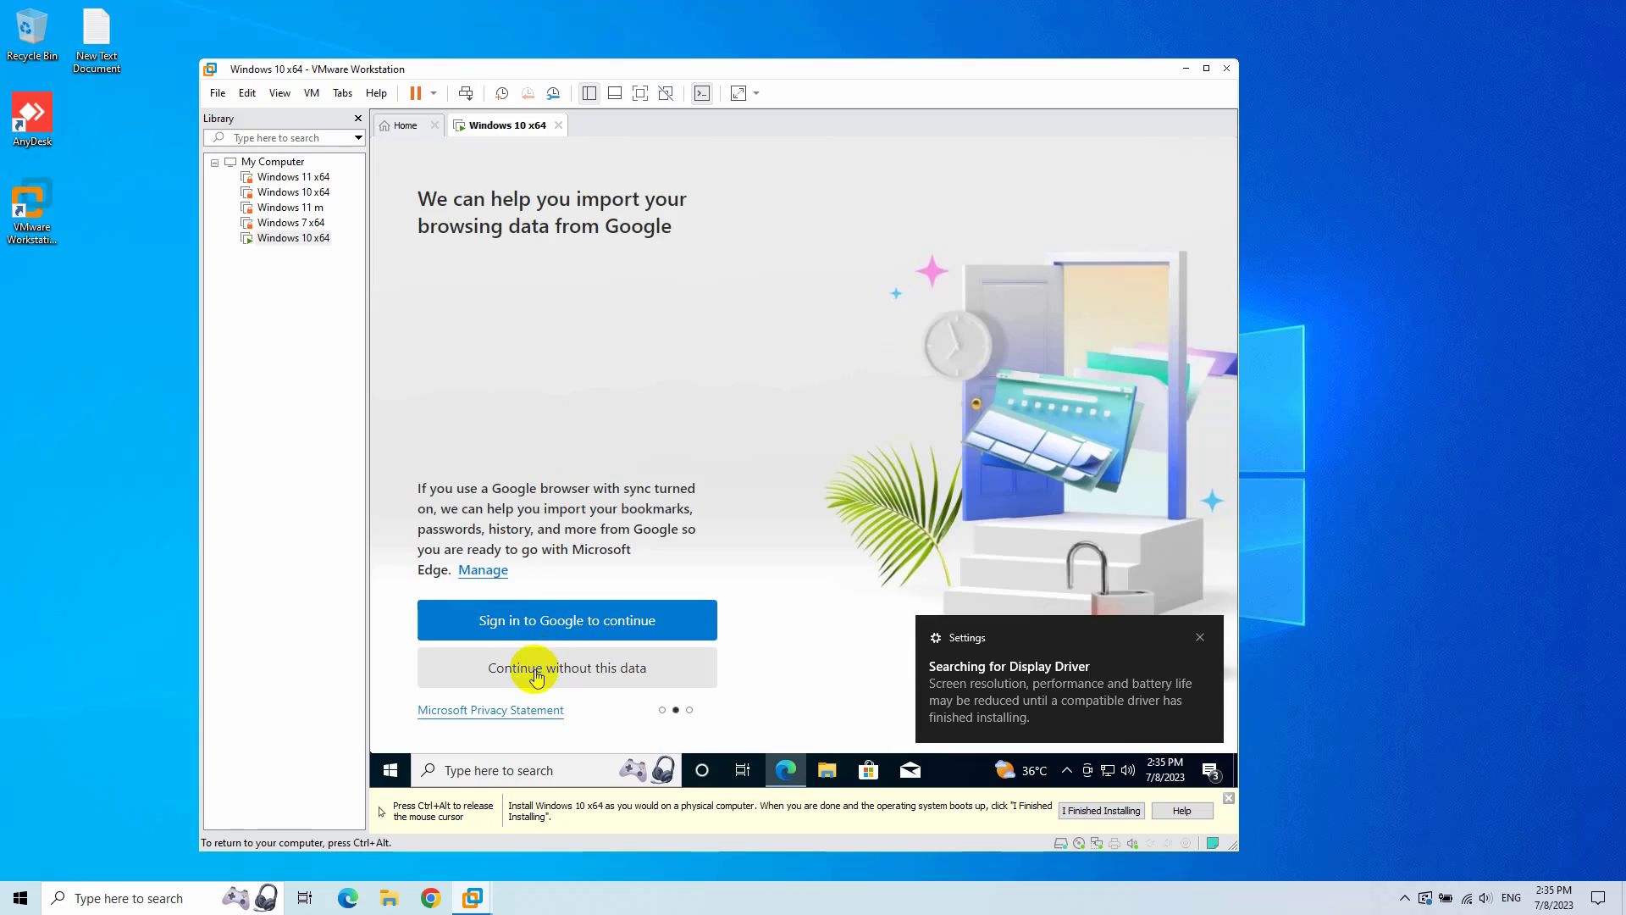
click(533, 664)
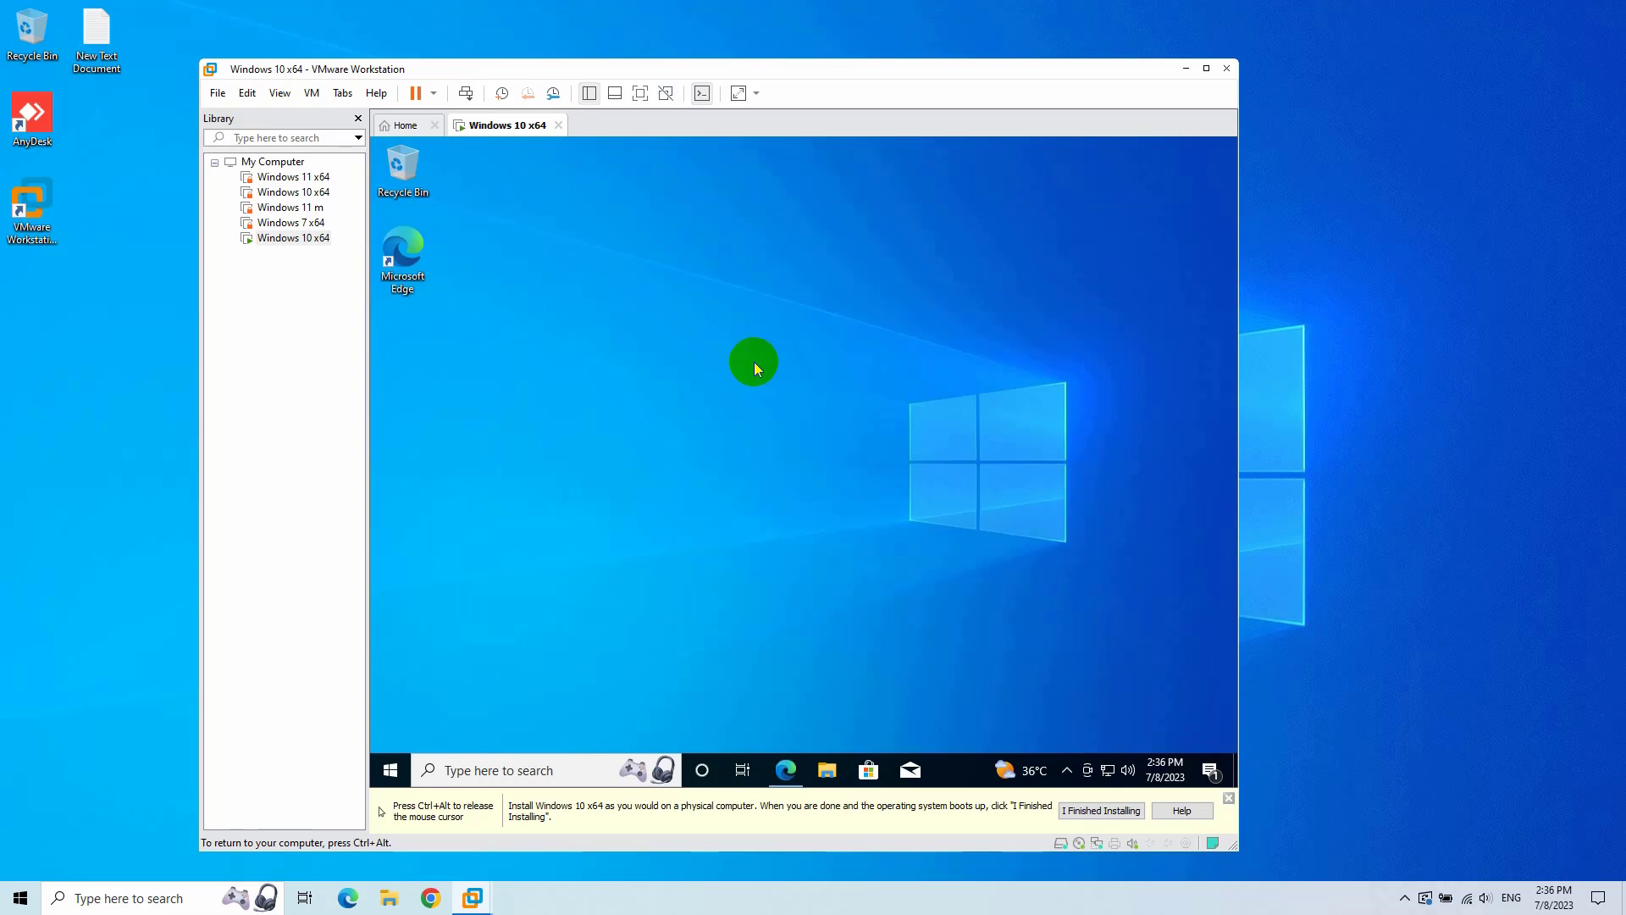
Step: Shut down Windows inside the virtual machine and minimize the VMware Workstation window
click(390, 770)
click(390, 716)
click(406, 695)
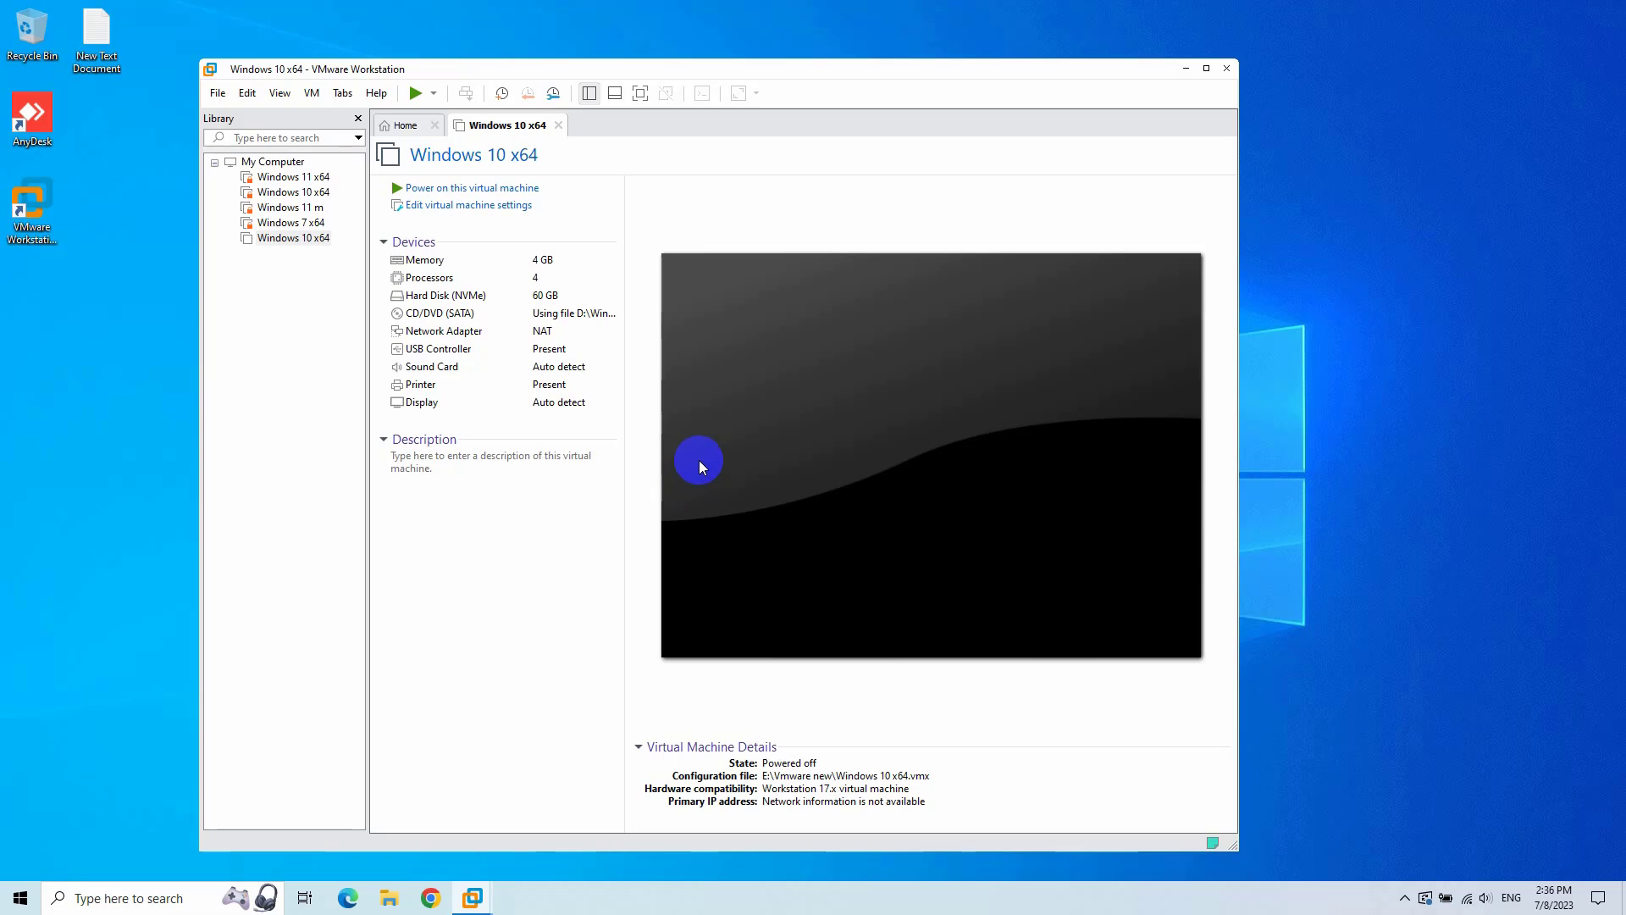
click(1185, 69)
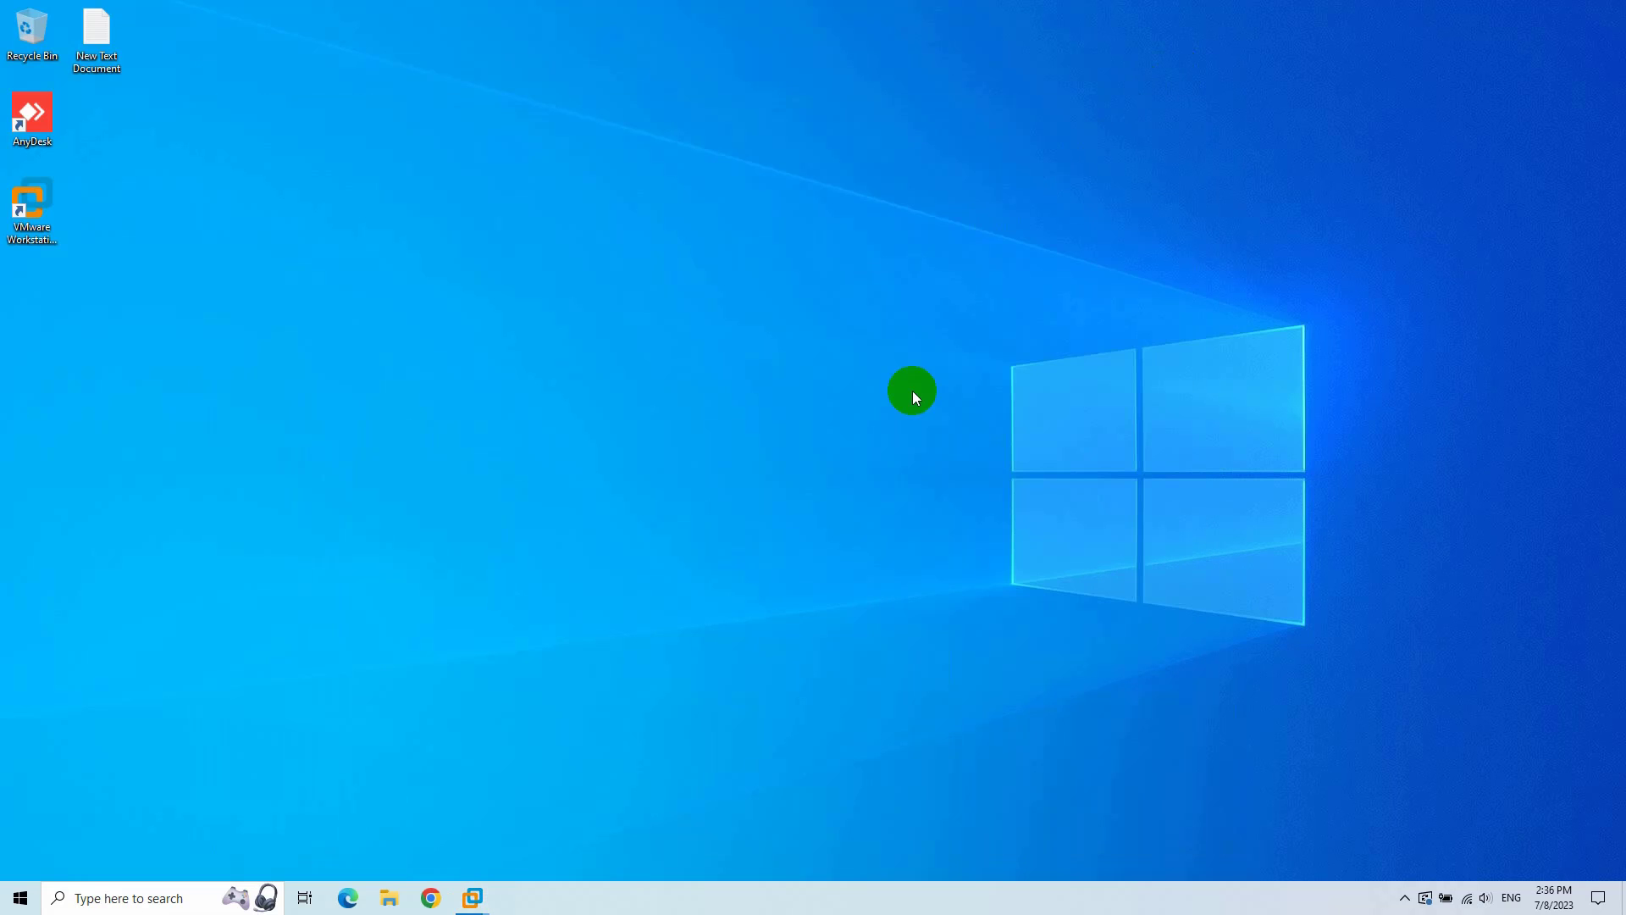